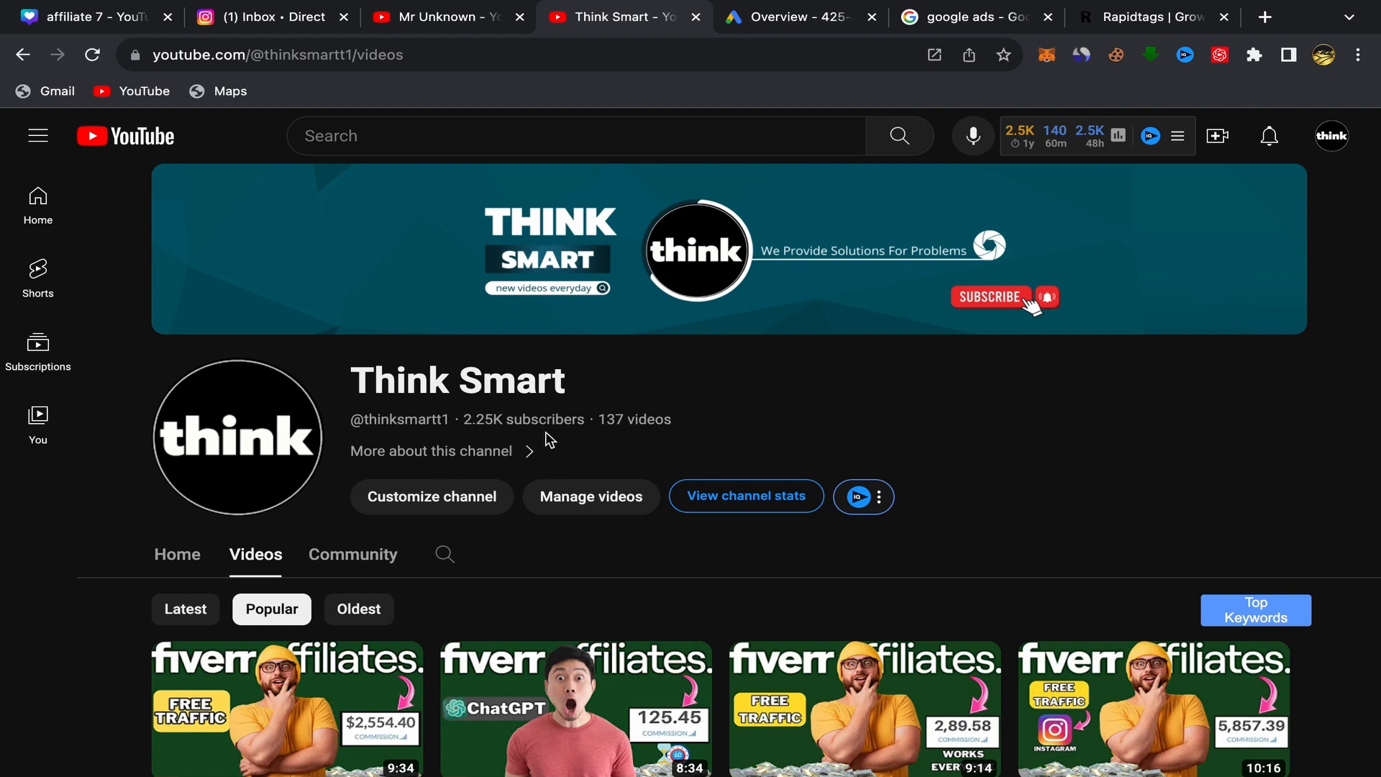
Switch from the YouTube channel's video list to the Google Ads account overview
scroll(551, 440, "down", 4)
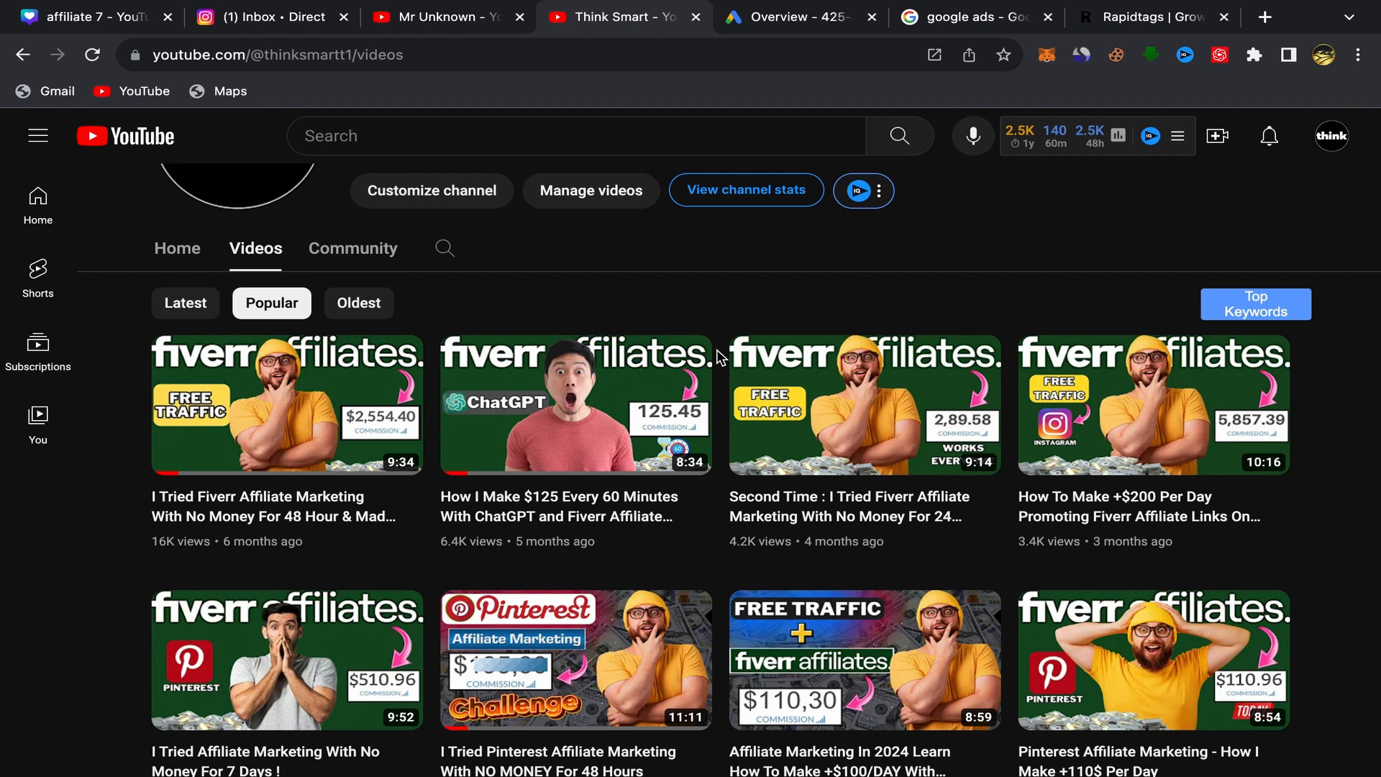
scroll(718, 356, "up", 4)
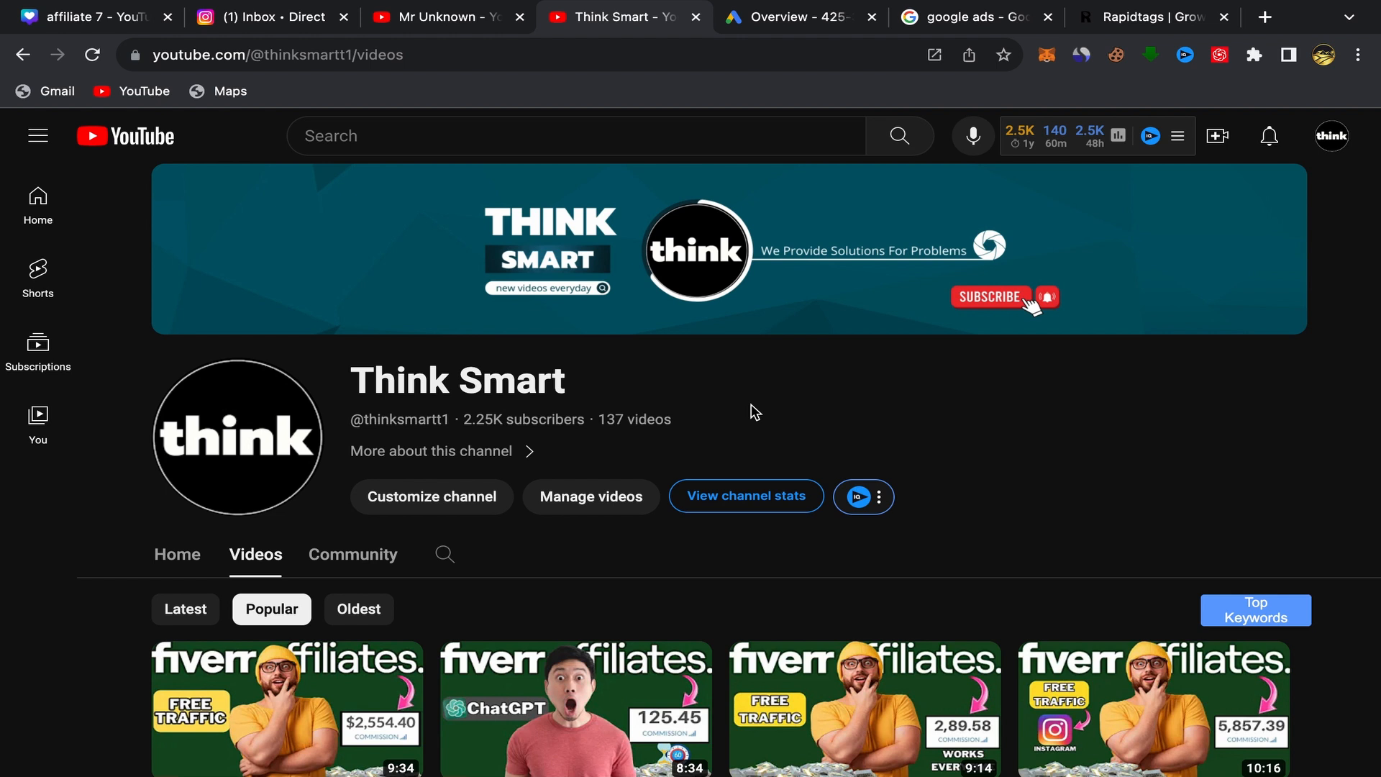
left_click(964, 12)
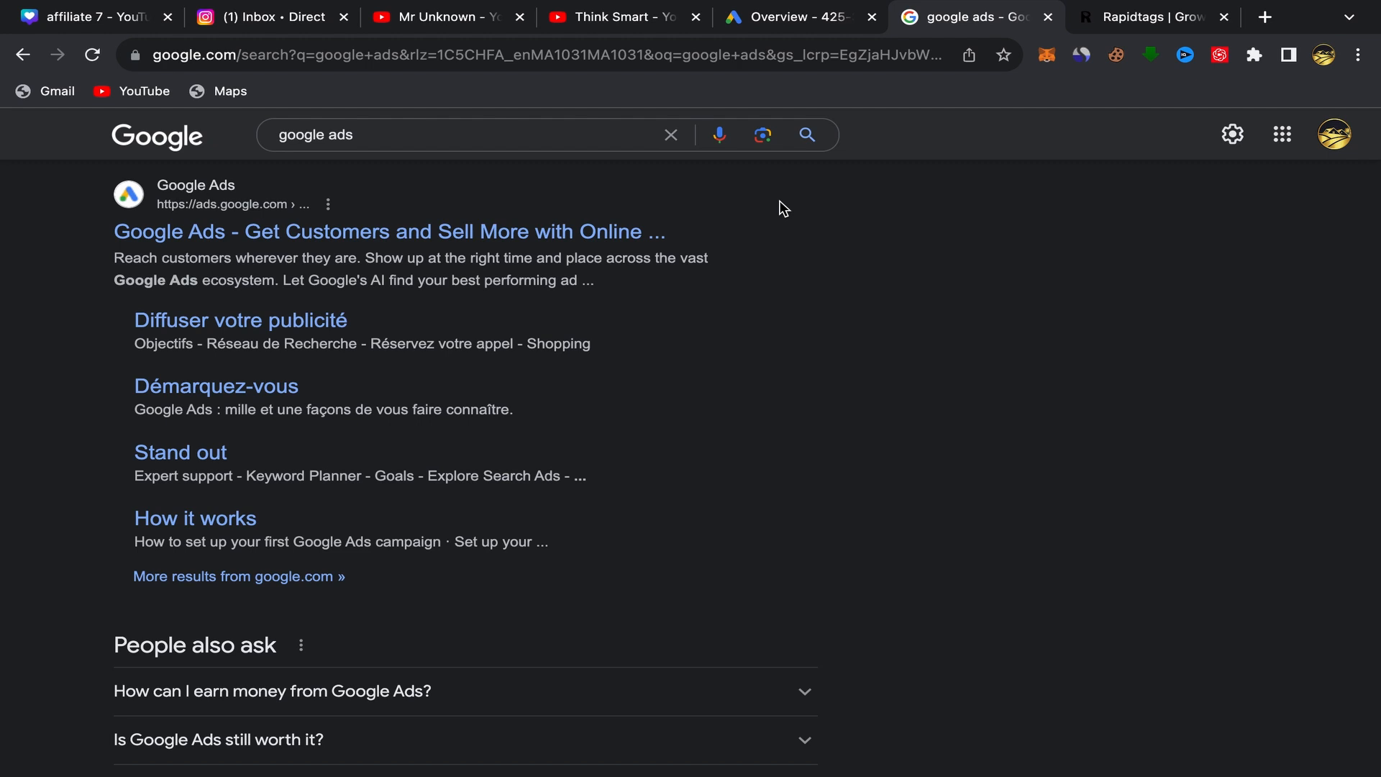
left_click(813, 16)
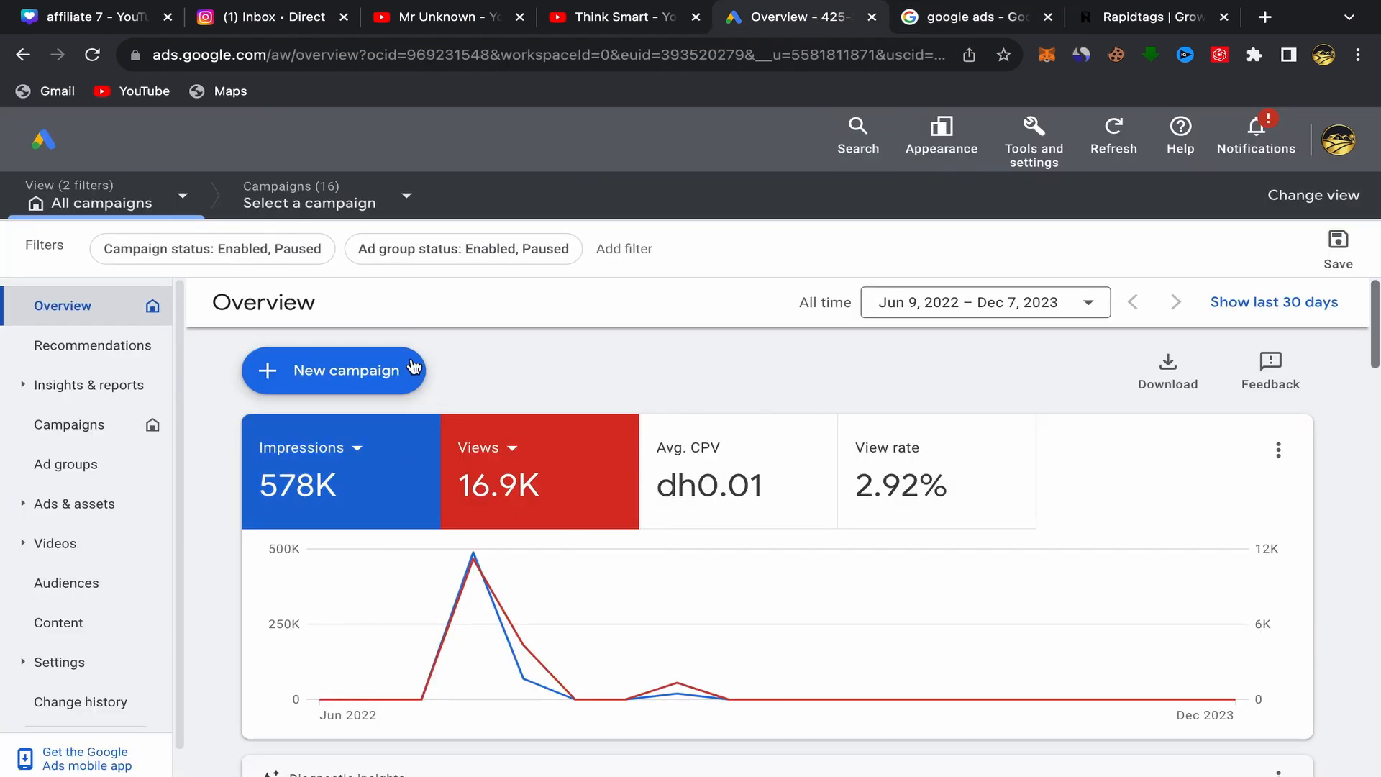
Examine the account overview, including the performance of individual video ads, the campaign summary and ad performance across devices
scroll(533, 365, "down", 2)
scroll(534, 367, "up", 2)
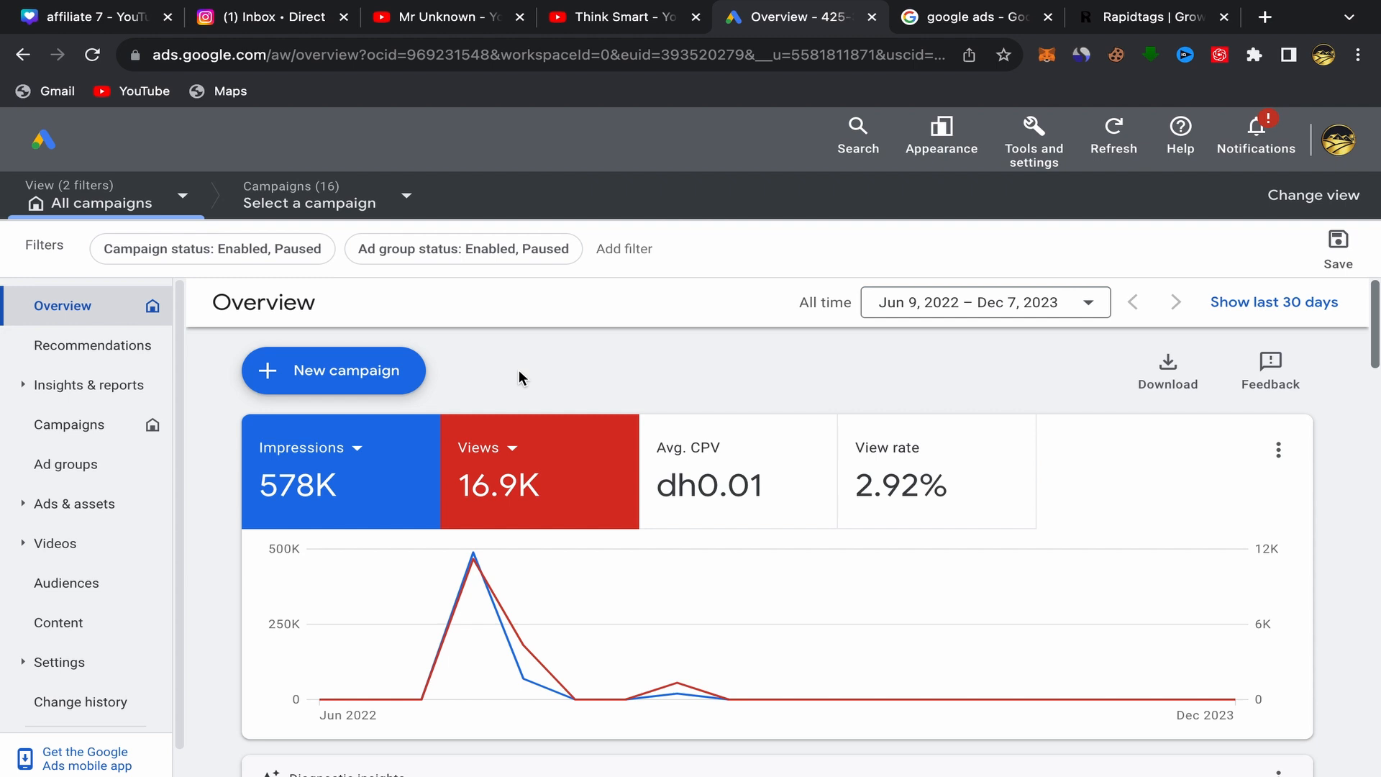
scroll(522, 378, "down", 15)
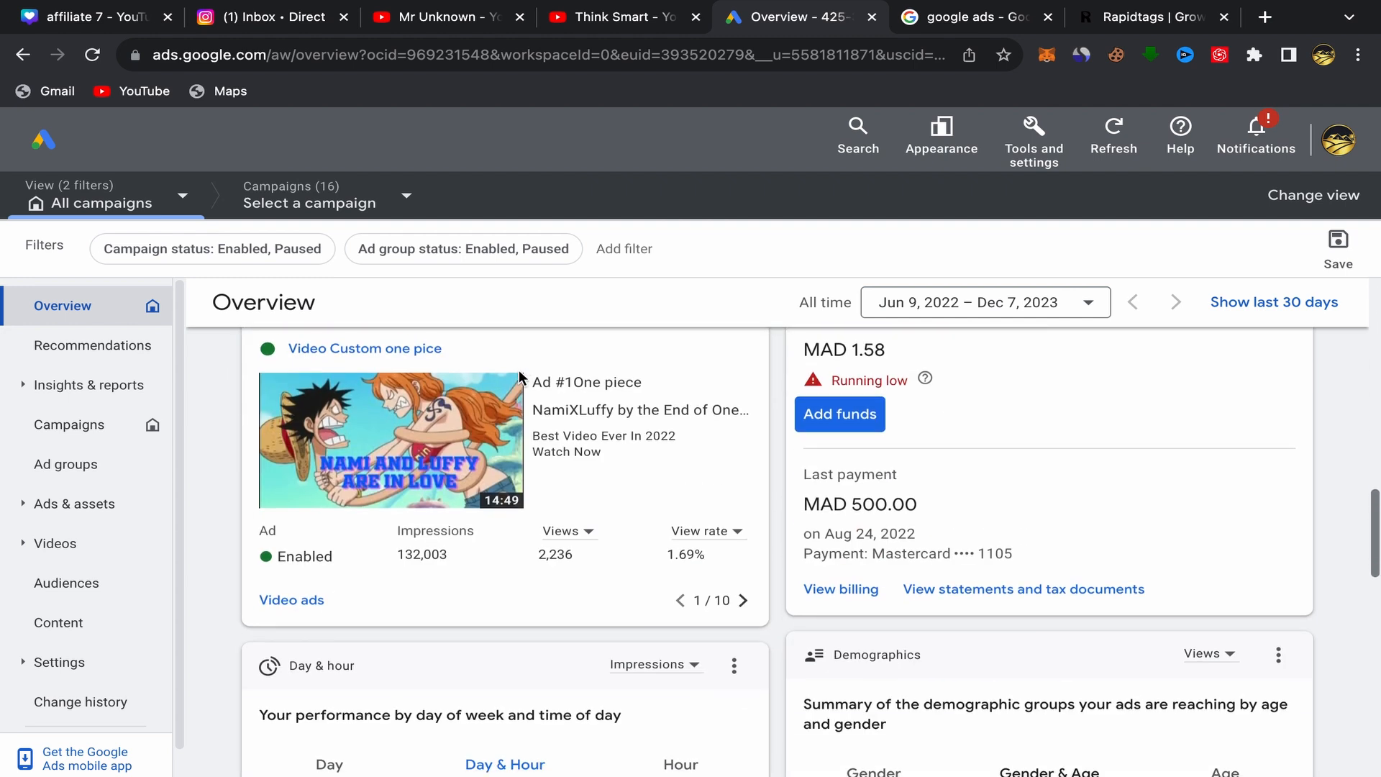
scroll(521, 378, "up", 1)
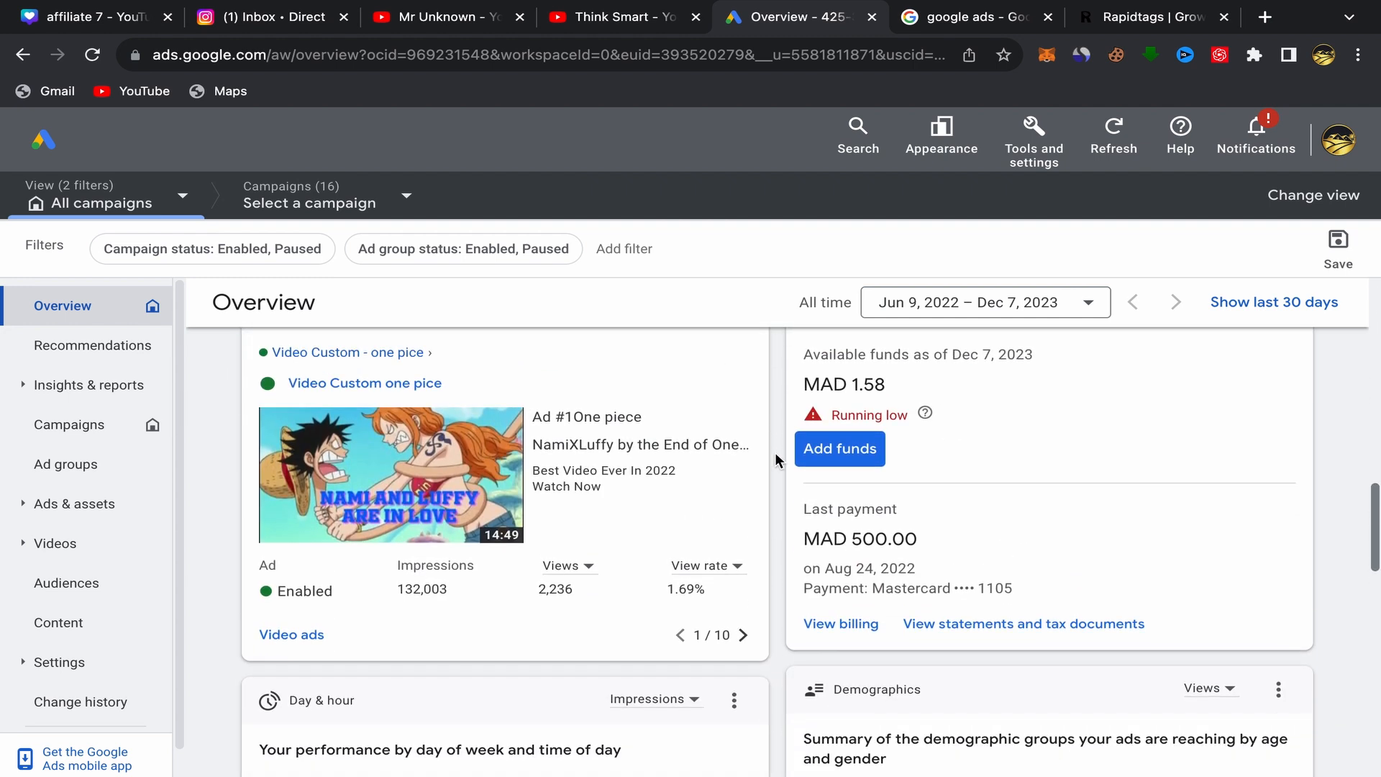
scroll(777, 461, "up", 1)
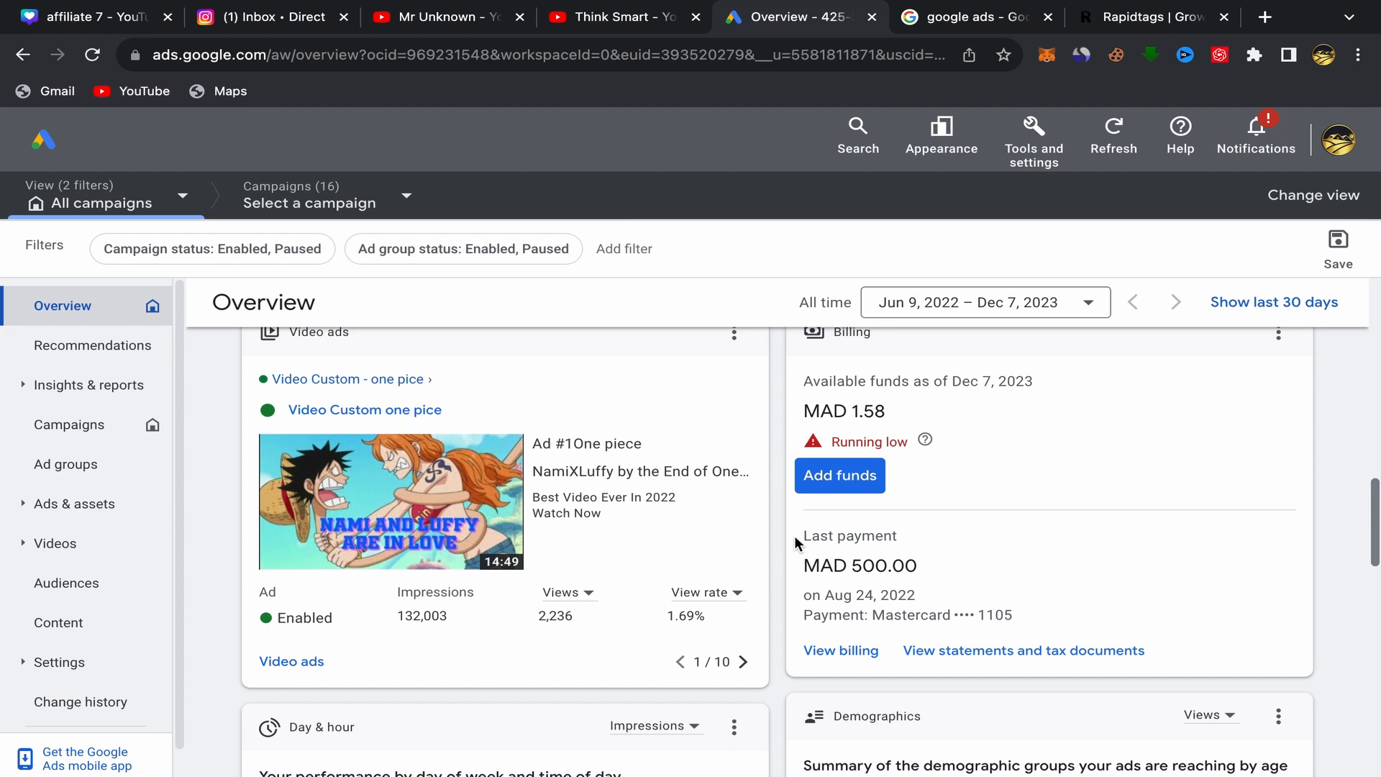
left_click(745, 663)
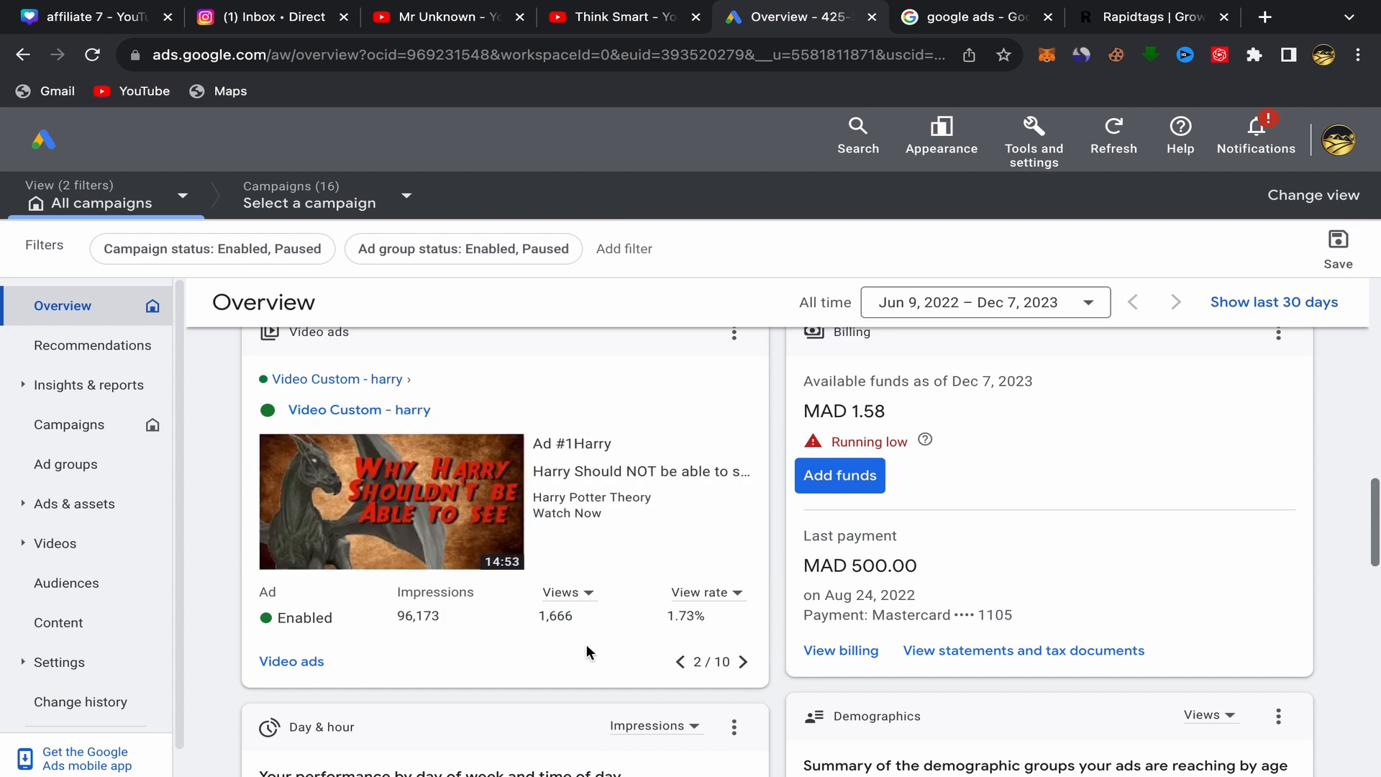
left_click(680, 662)
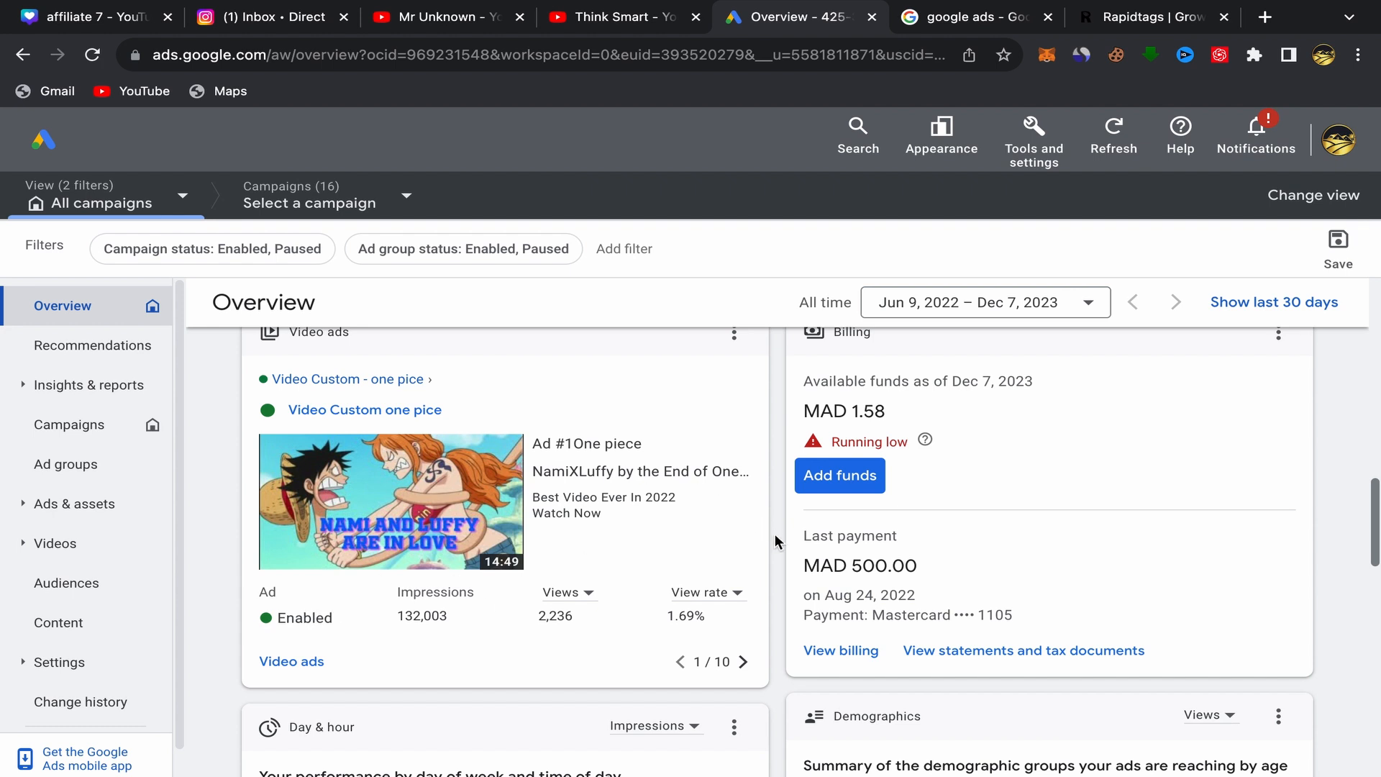
left_click(743, 661)
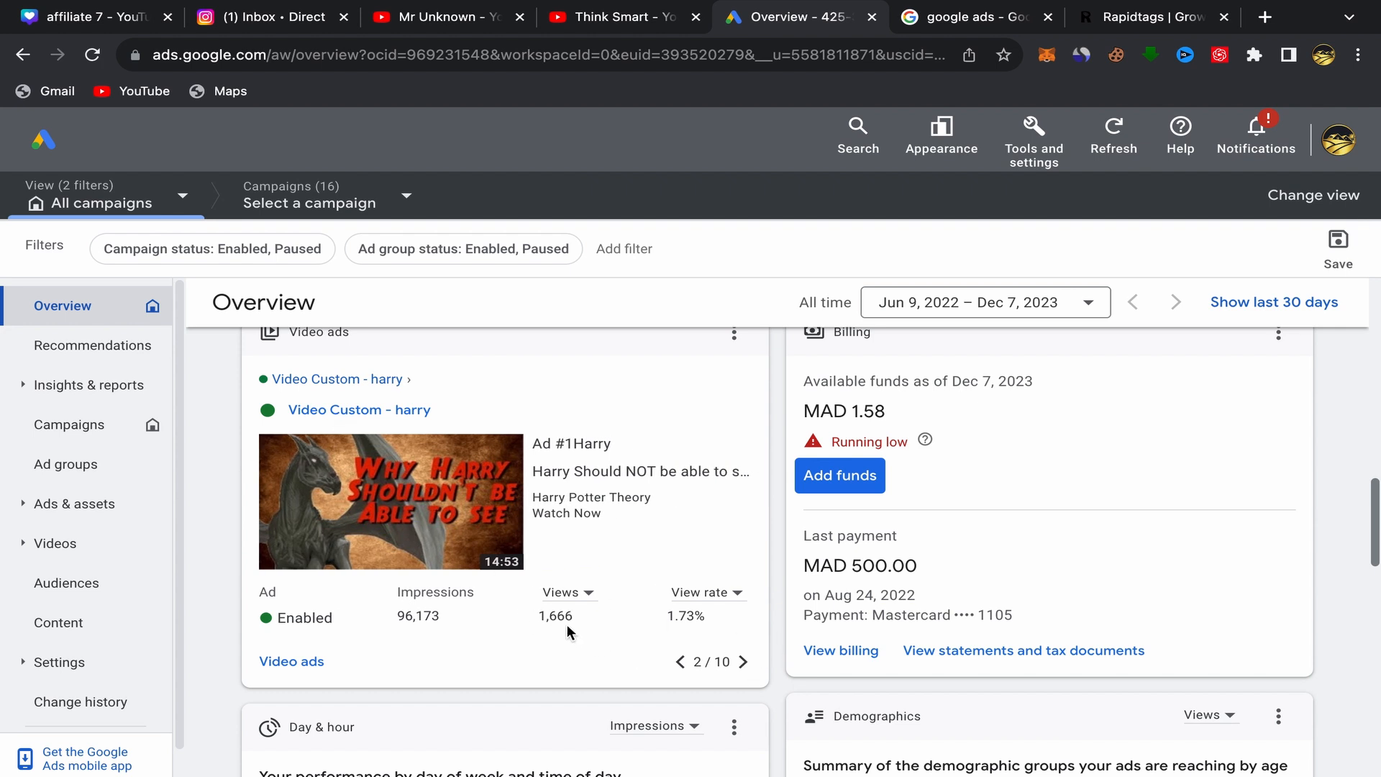
left_click(744, 662)
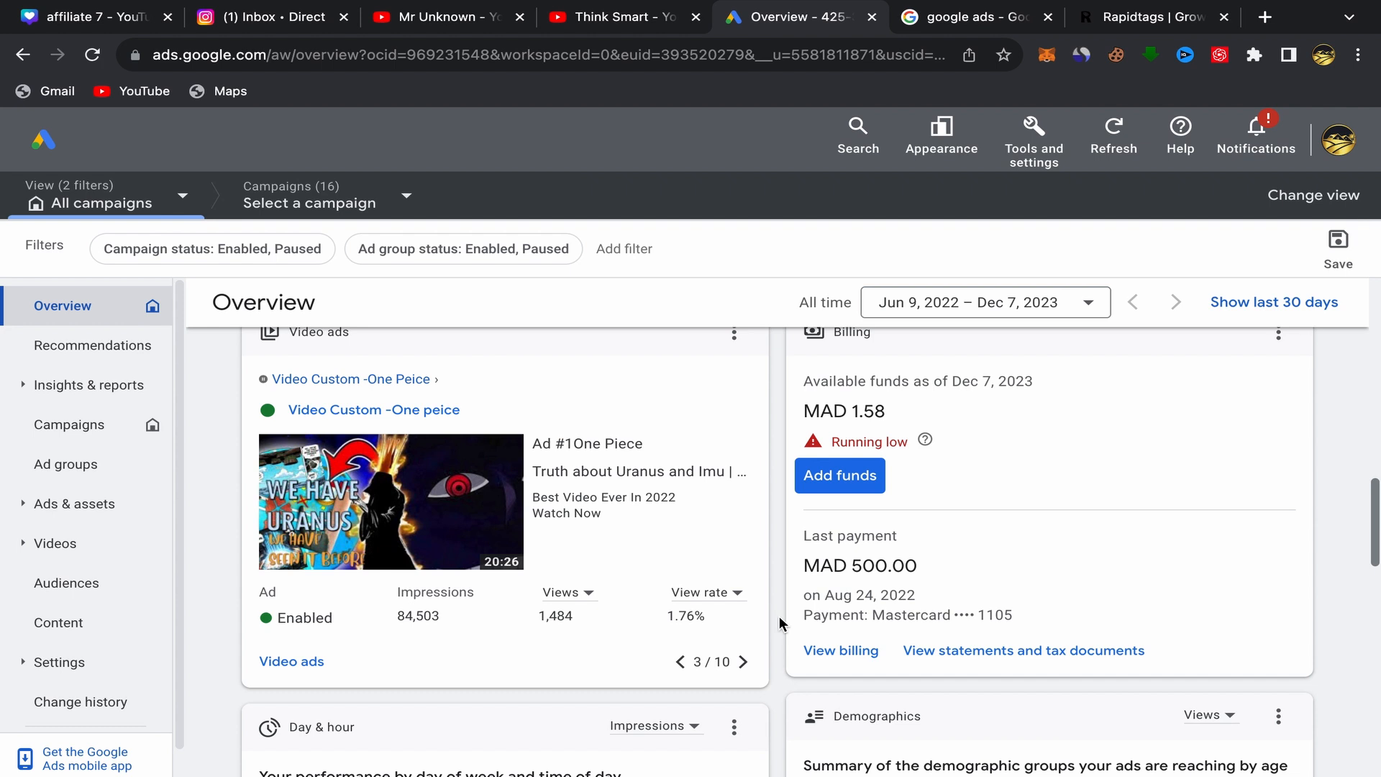
scroll(780, 623, "down", 10)
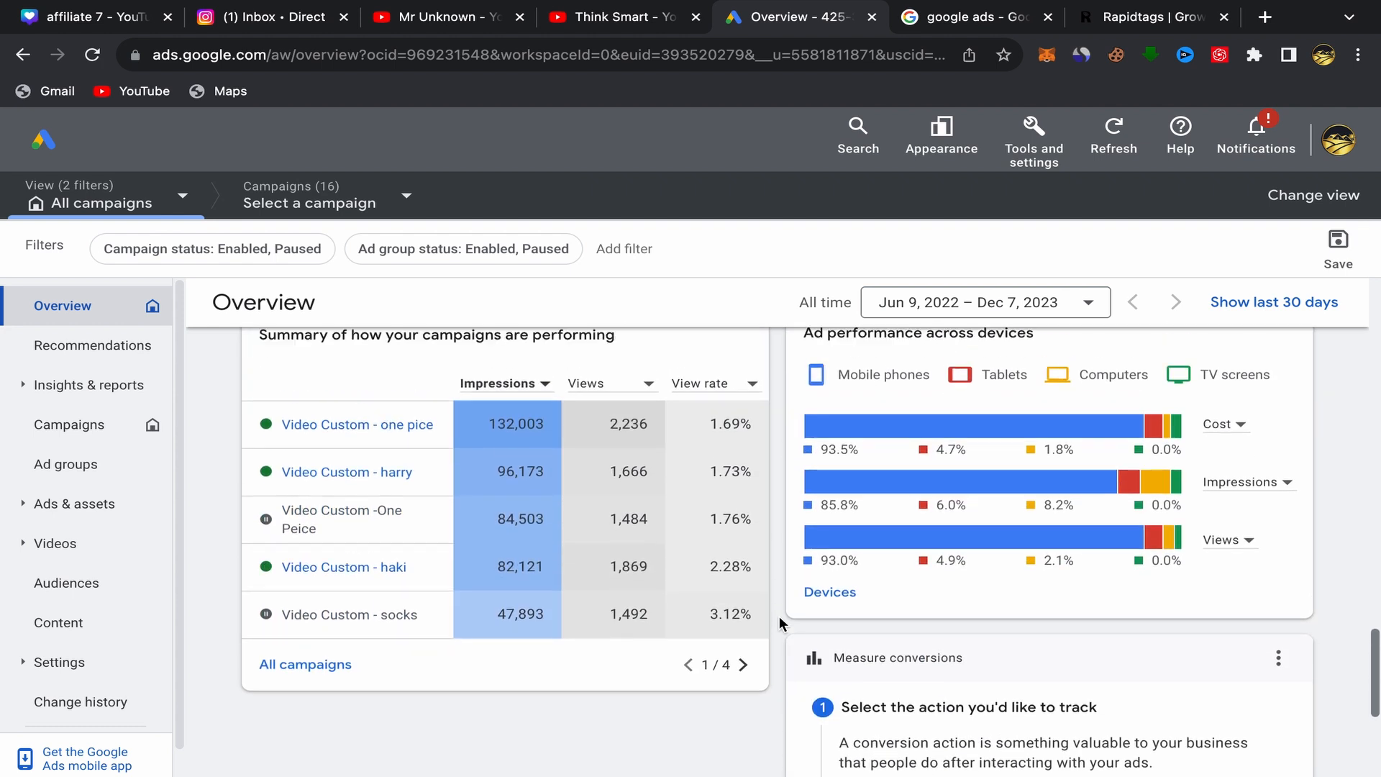
scroll(779, 617, "up", 1)
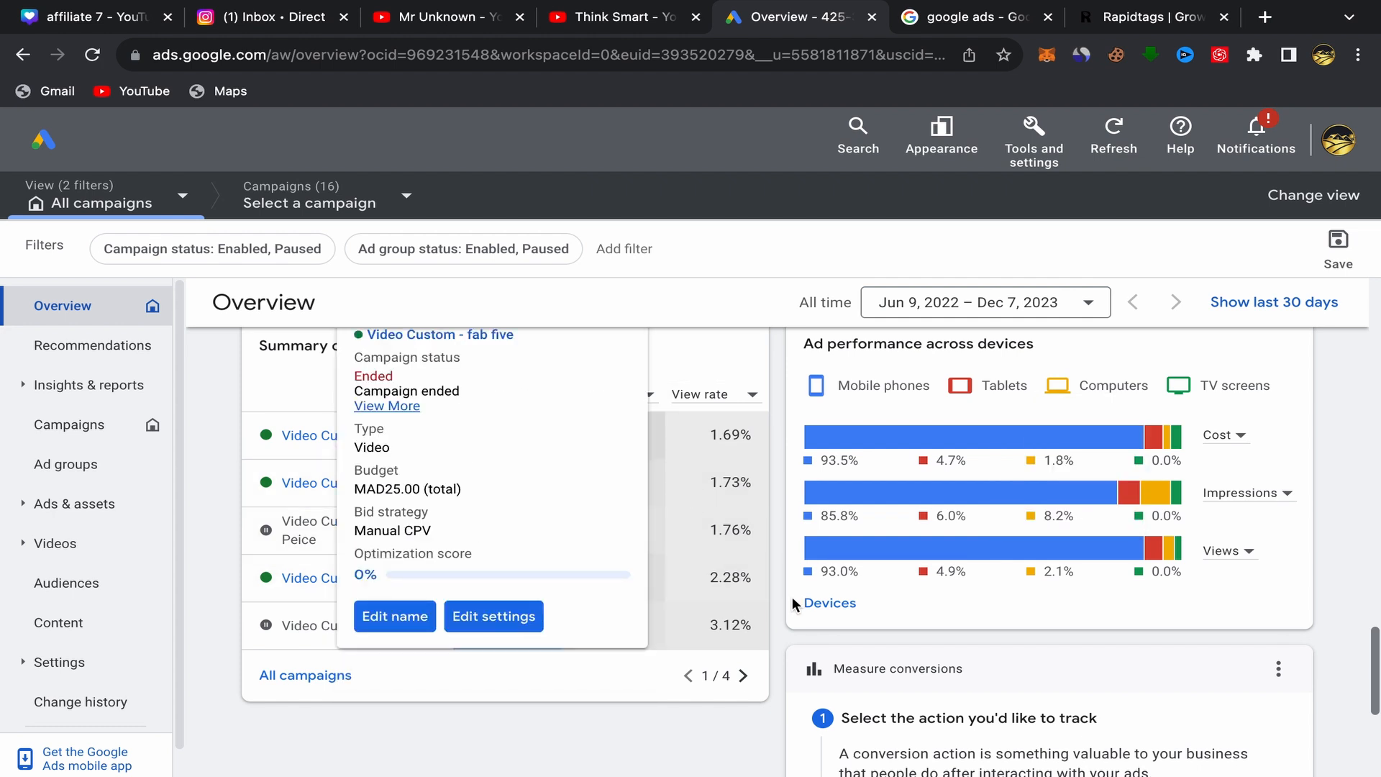
scroll(768, 614, "down", 5)
scroll(768, 614, "up", 15)
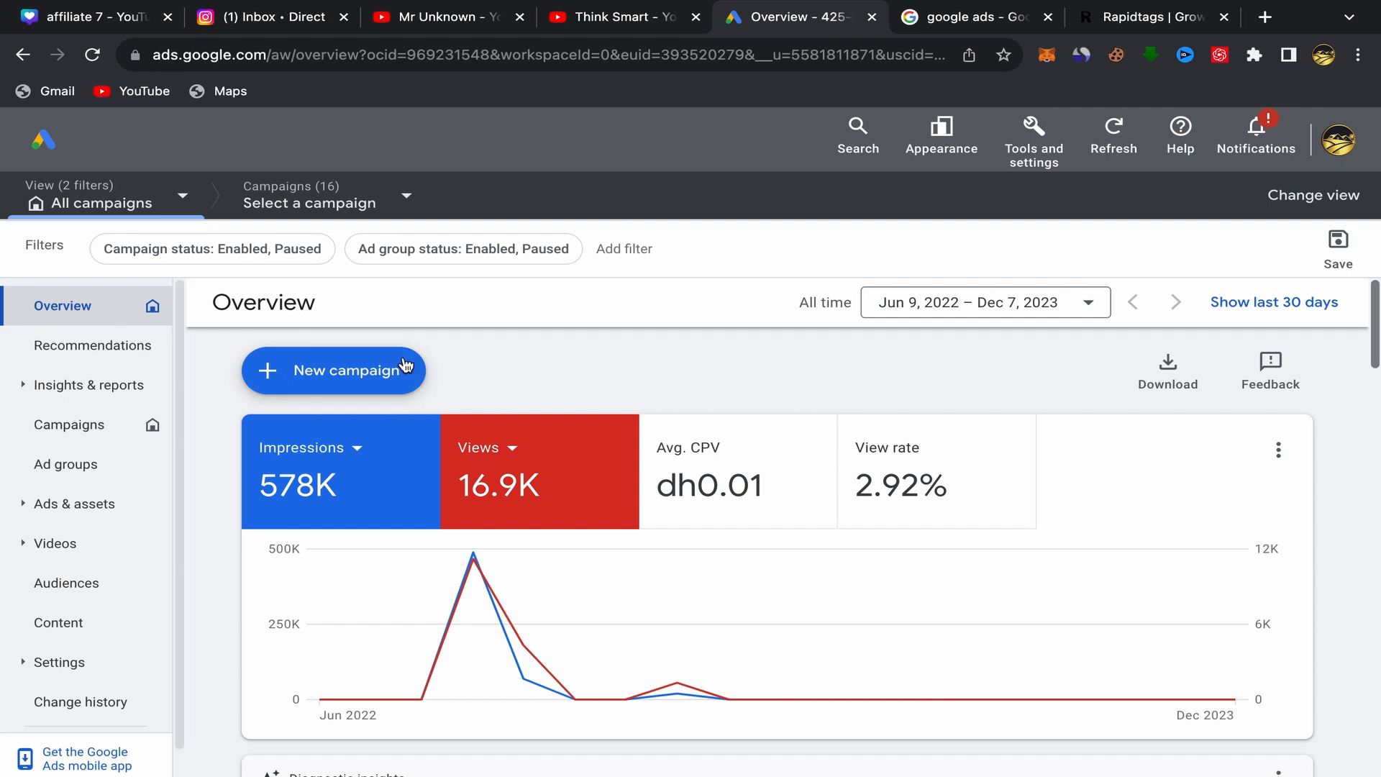
Start a new campaign without a goal's guidance, using the Video type and the Video views subtype
left_click(316, 395)
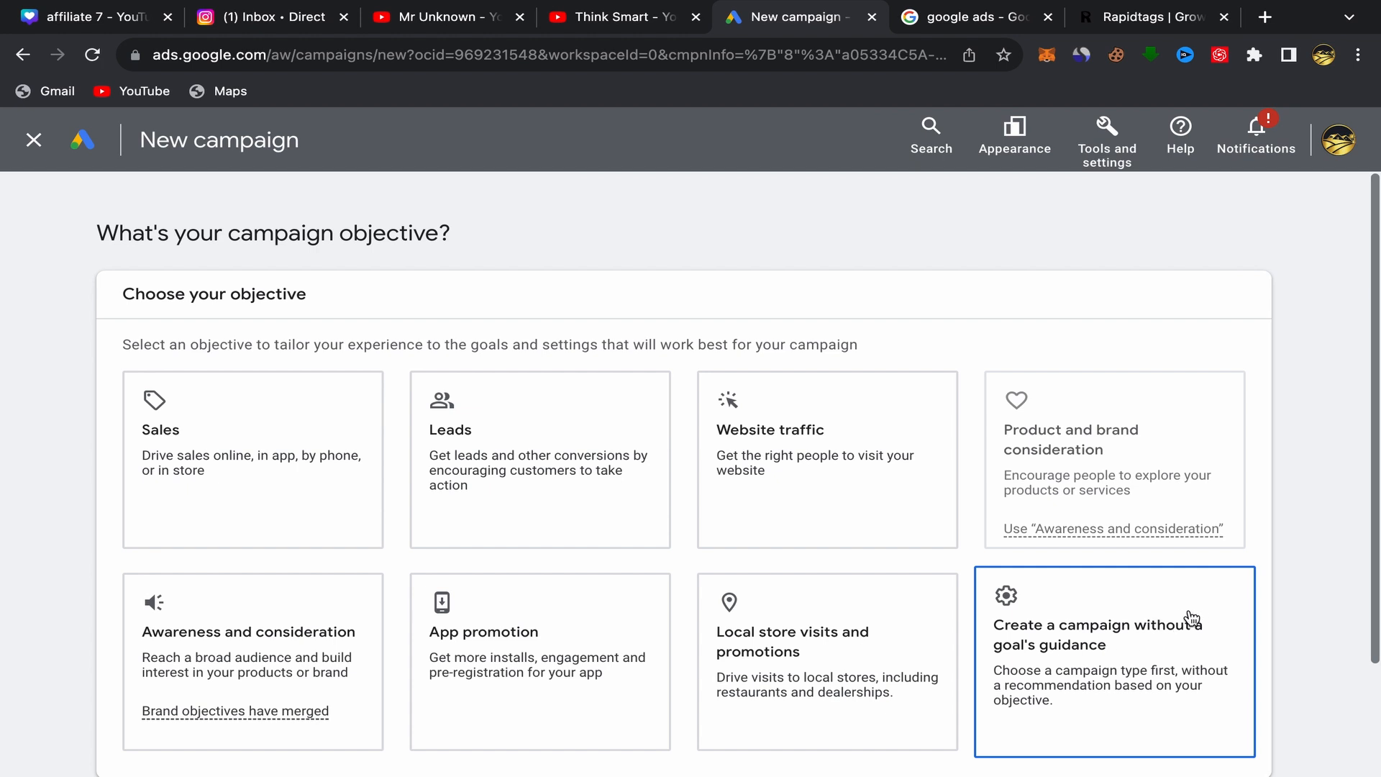
left_click(1083, 691)
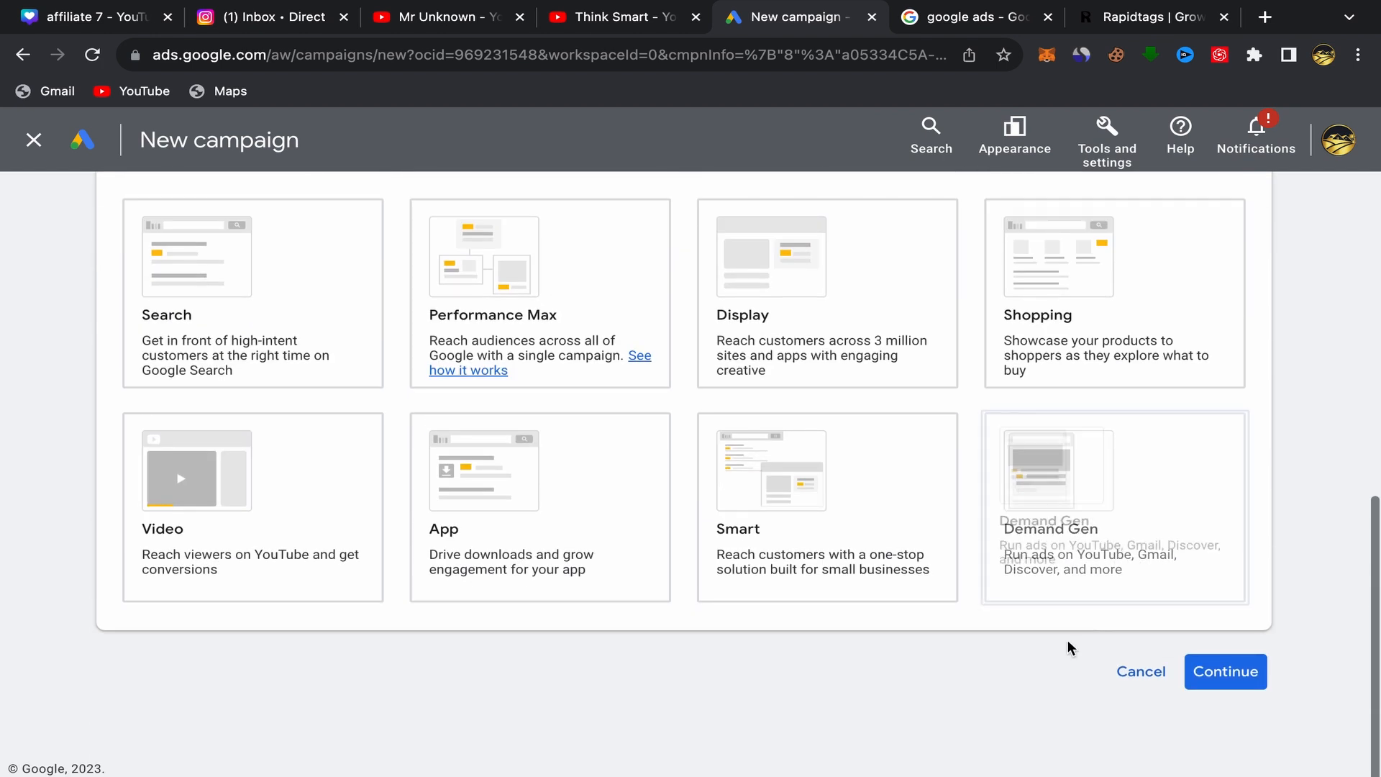
left_click(231, 493)
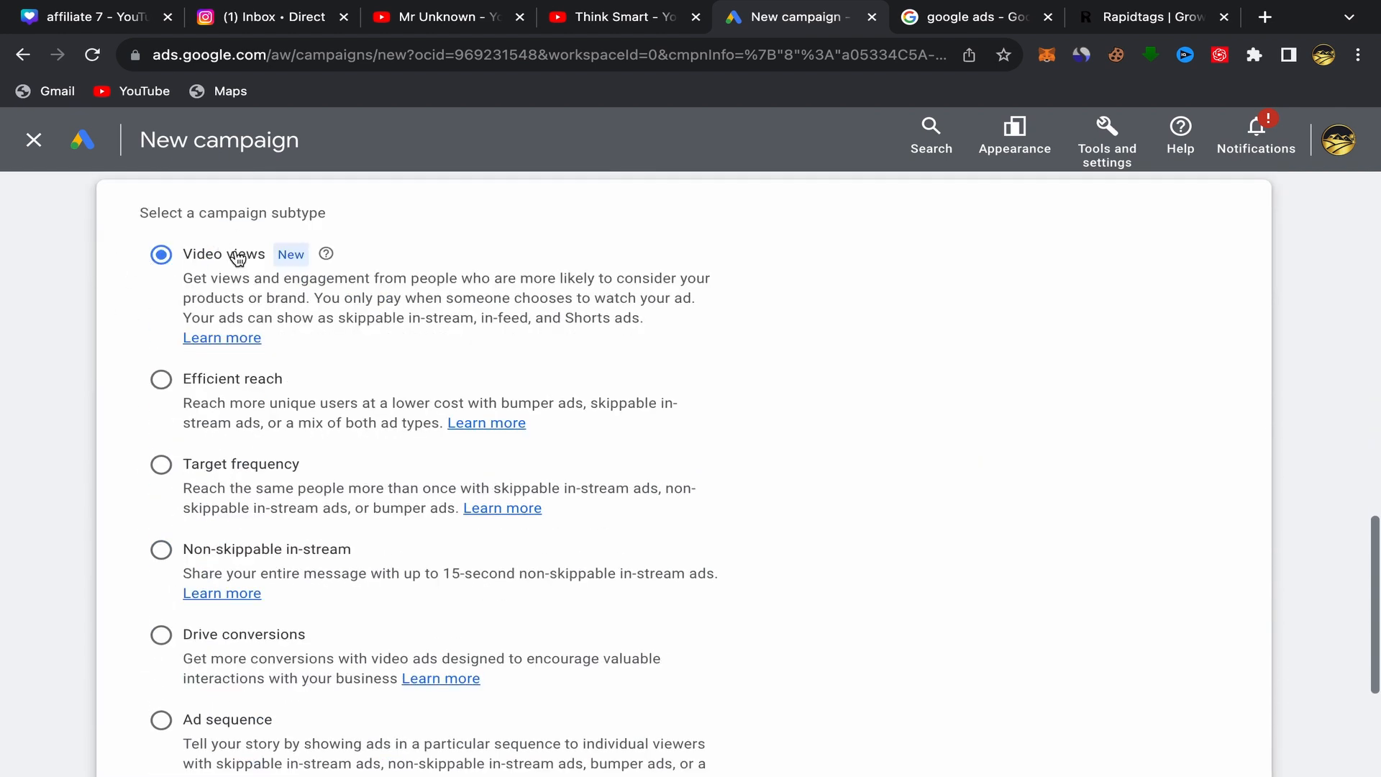
scroll(891, 348, "down", 4)
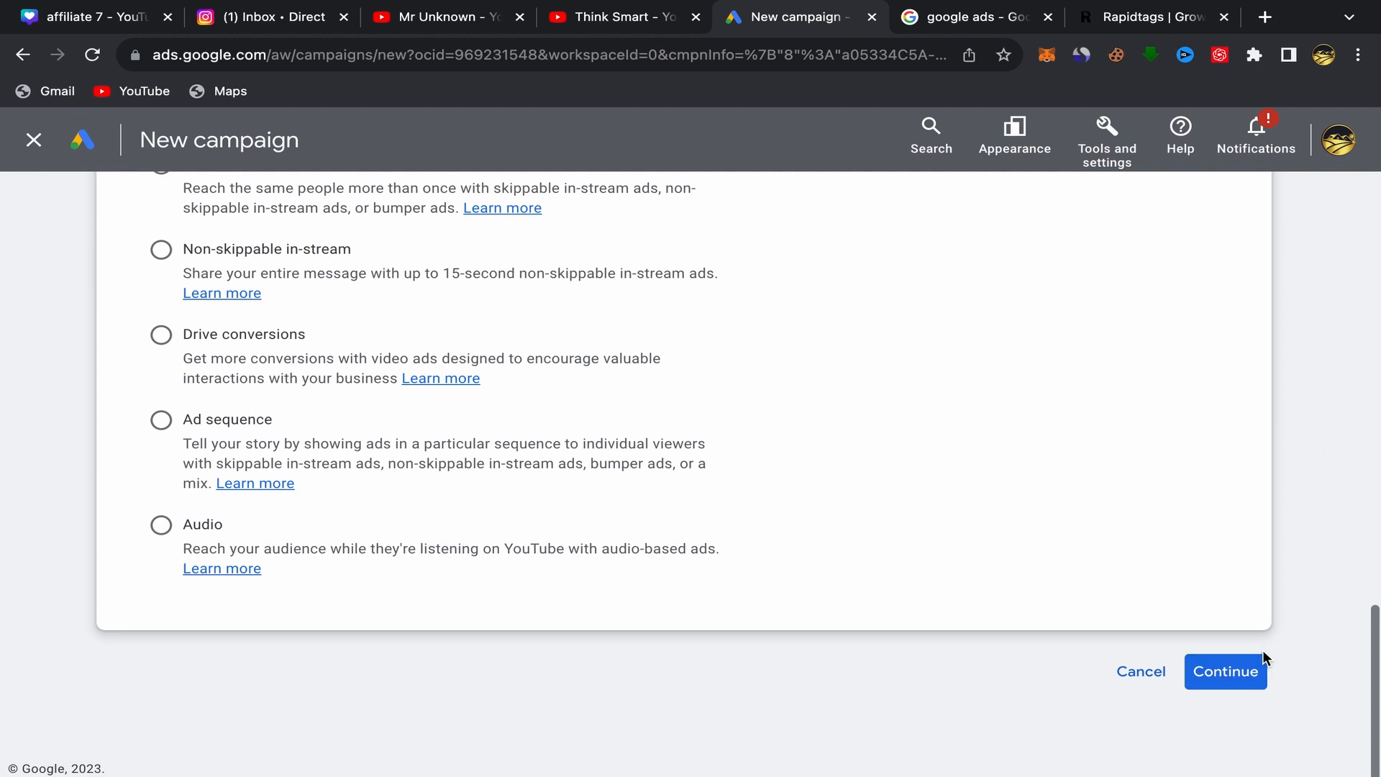
left_click(1237, 673)
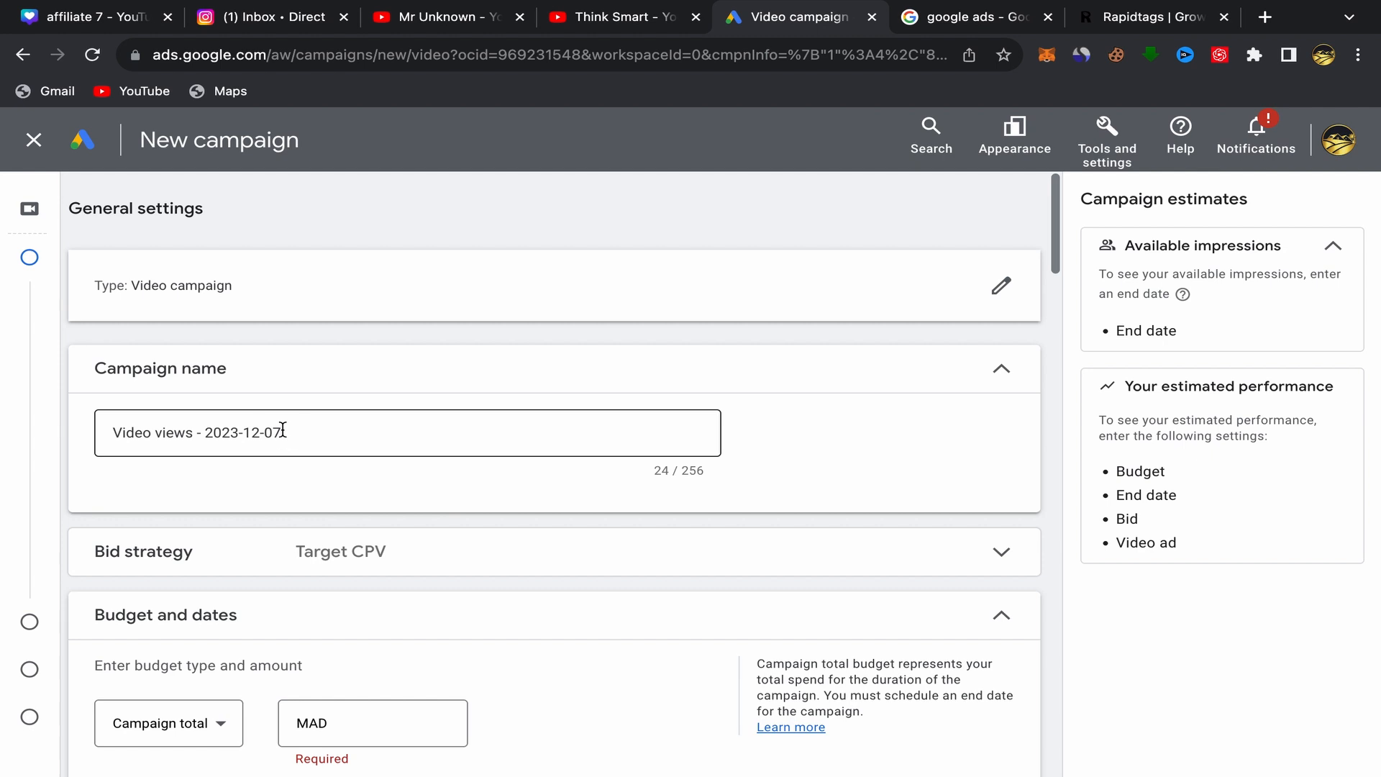
Replace the date in the campaign name so it reads "Video views - youtube test"
left_click_drag(282, 430, 203, 432)
key("BackSpace")
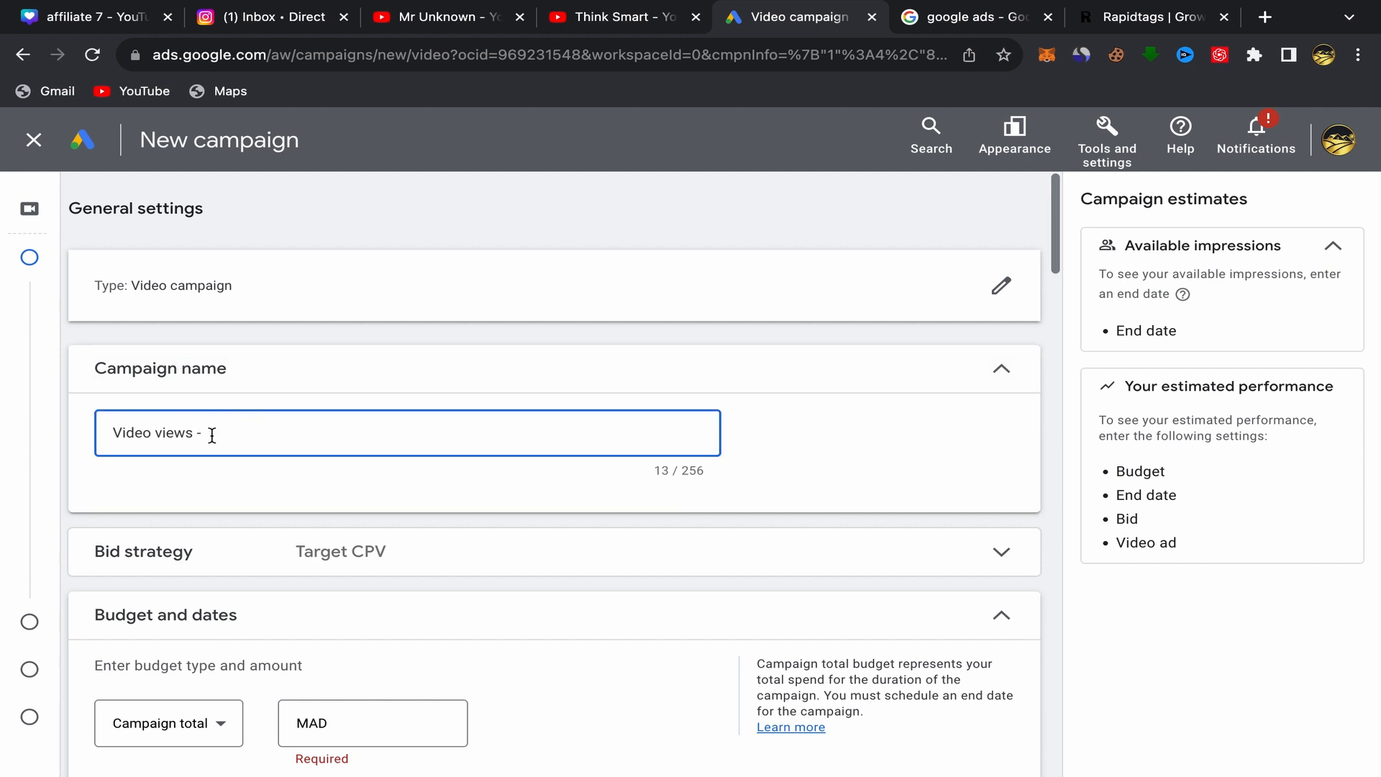
type("youtube test")
Set the campaign total budget to MAD 100.00
scroll(421, 498, "down", 4)
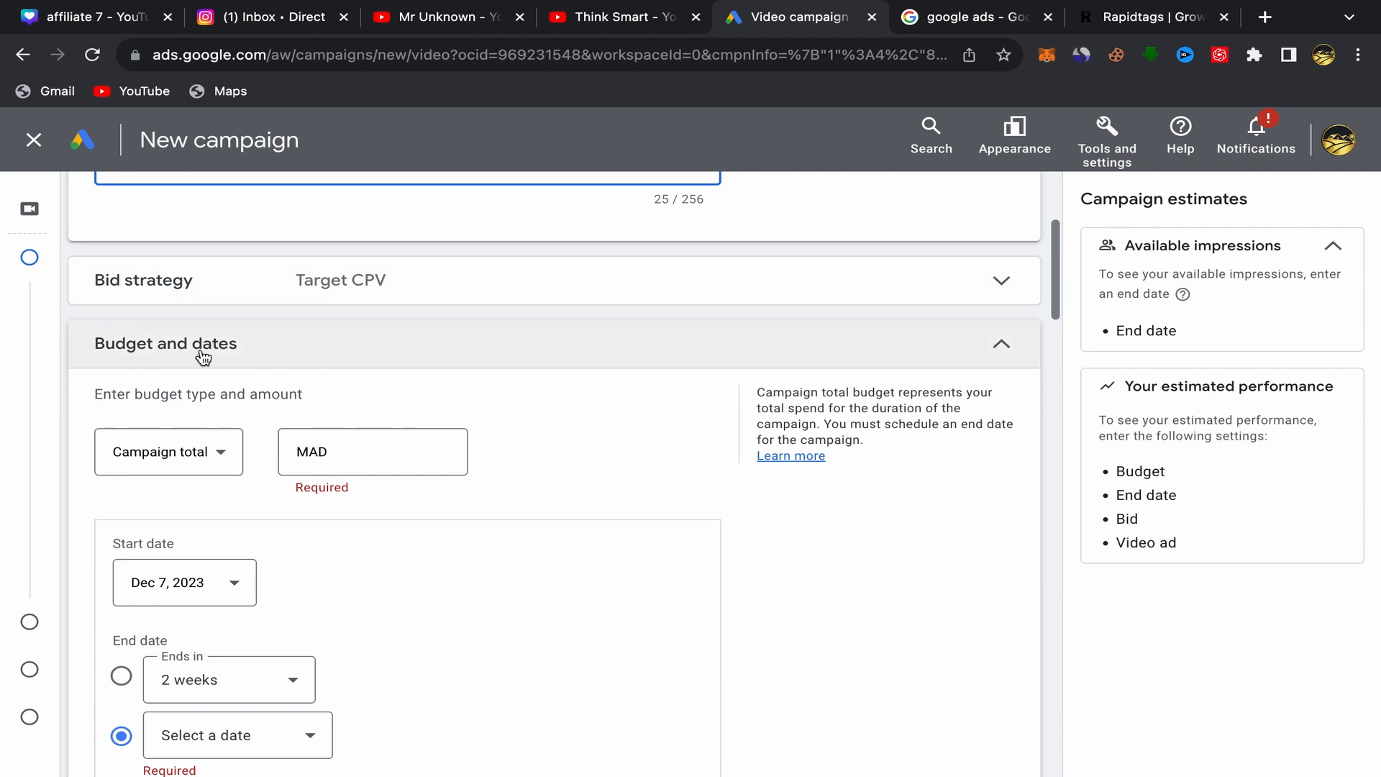
scroll(230, 375, "down", 1)
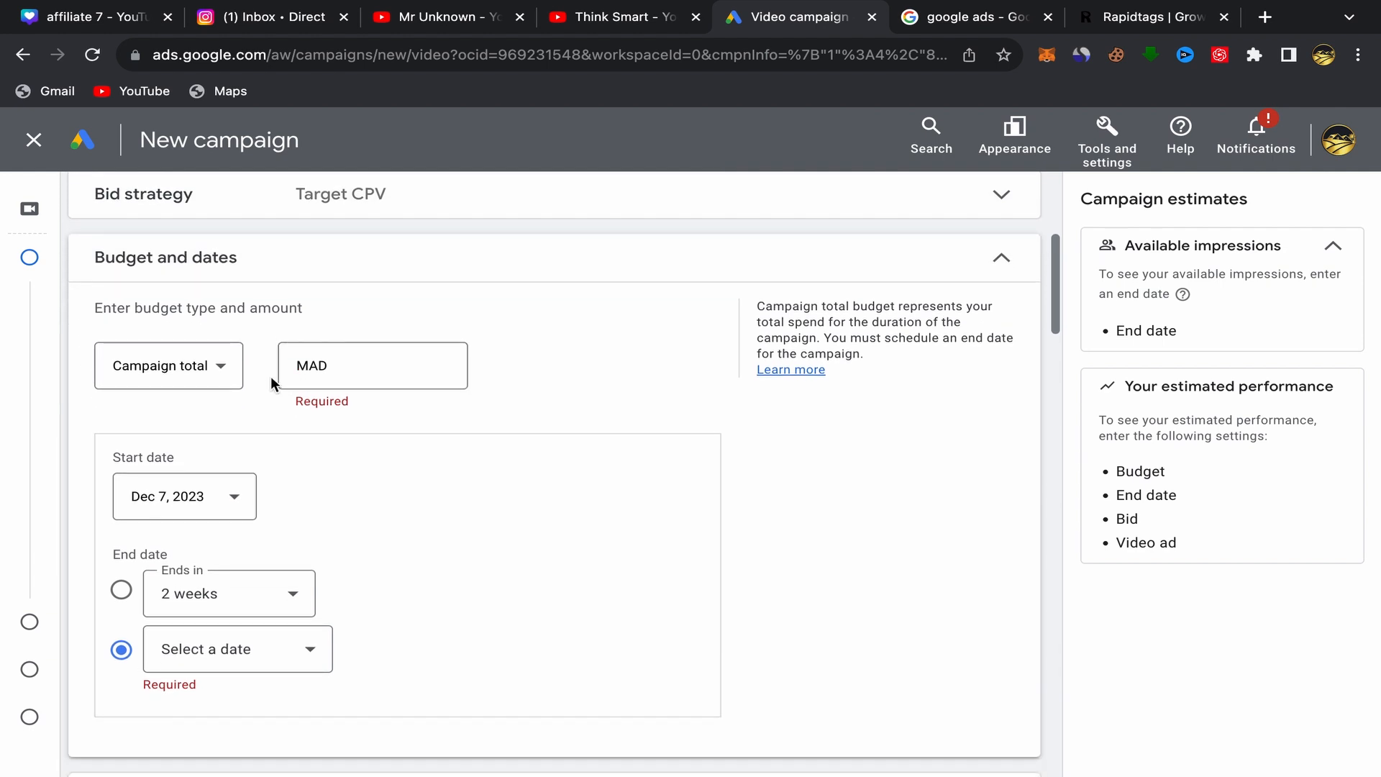
left_click(387, 365)
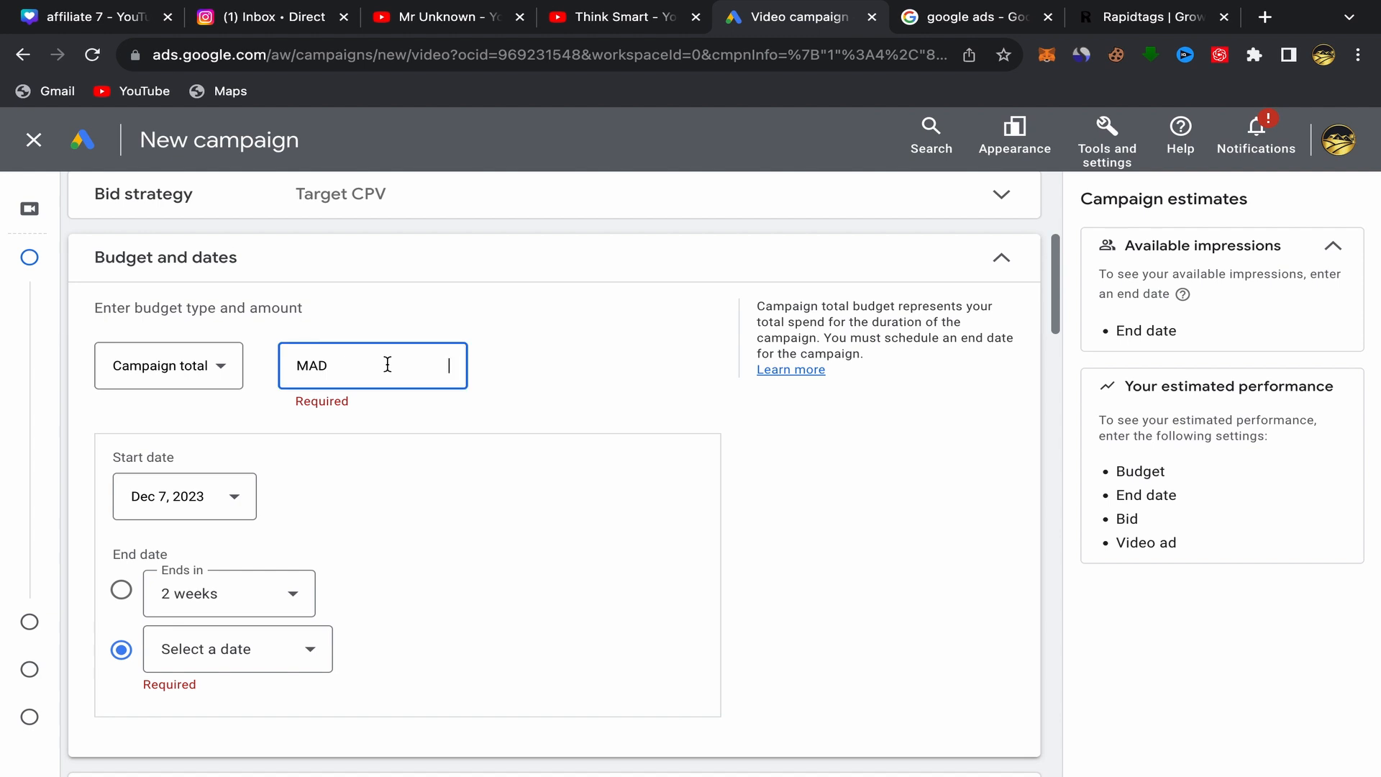
type("100.00")
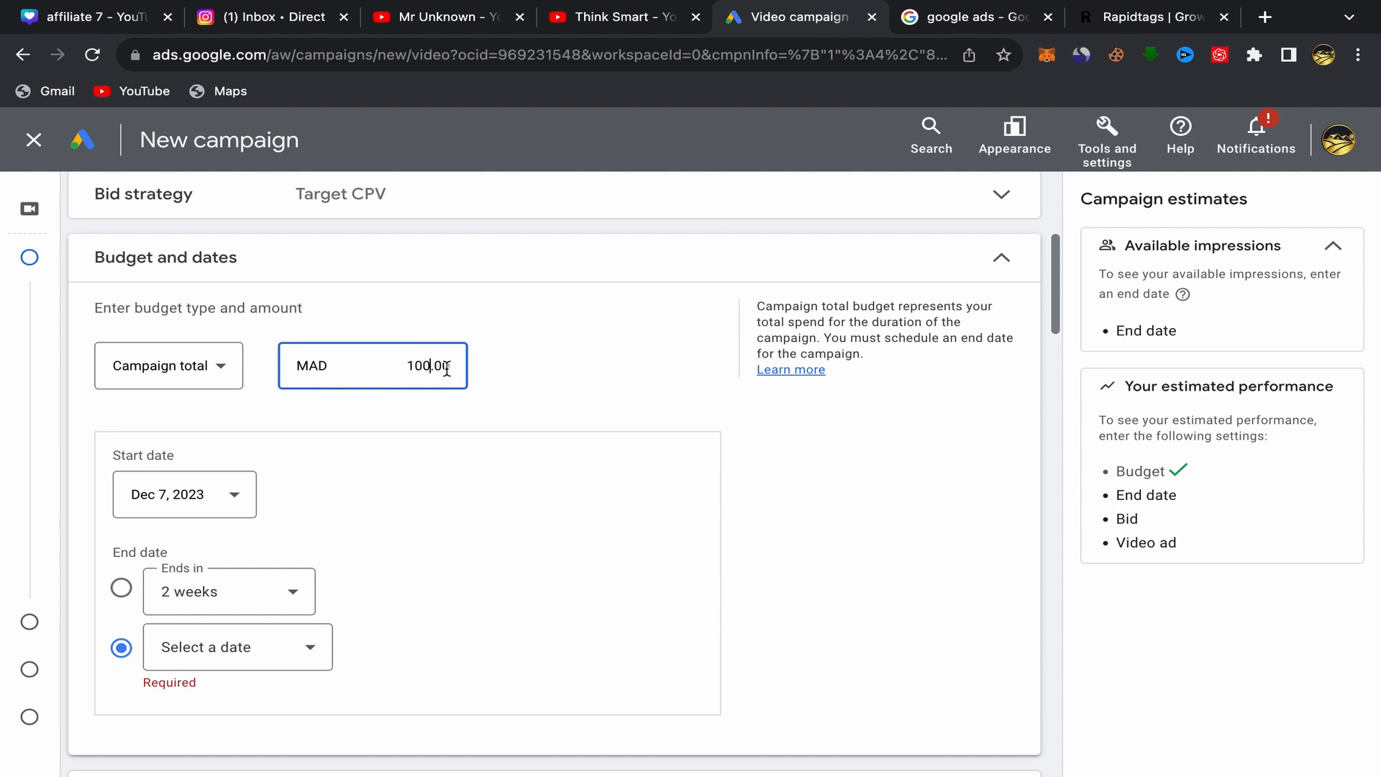
Schedule the campaign to start on Dec 7, 2023 and end on Dec 12, 2023
scroll(327, 417, "down", 2)
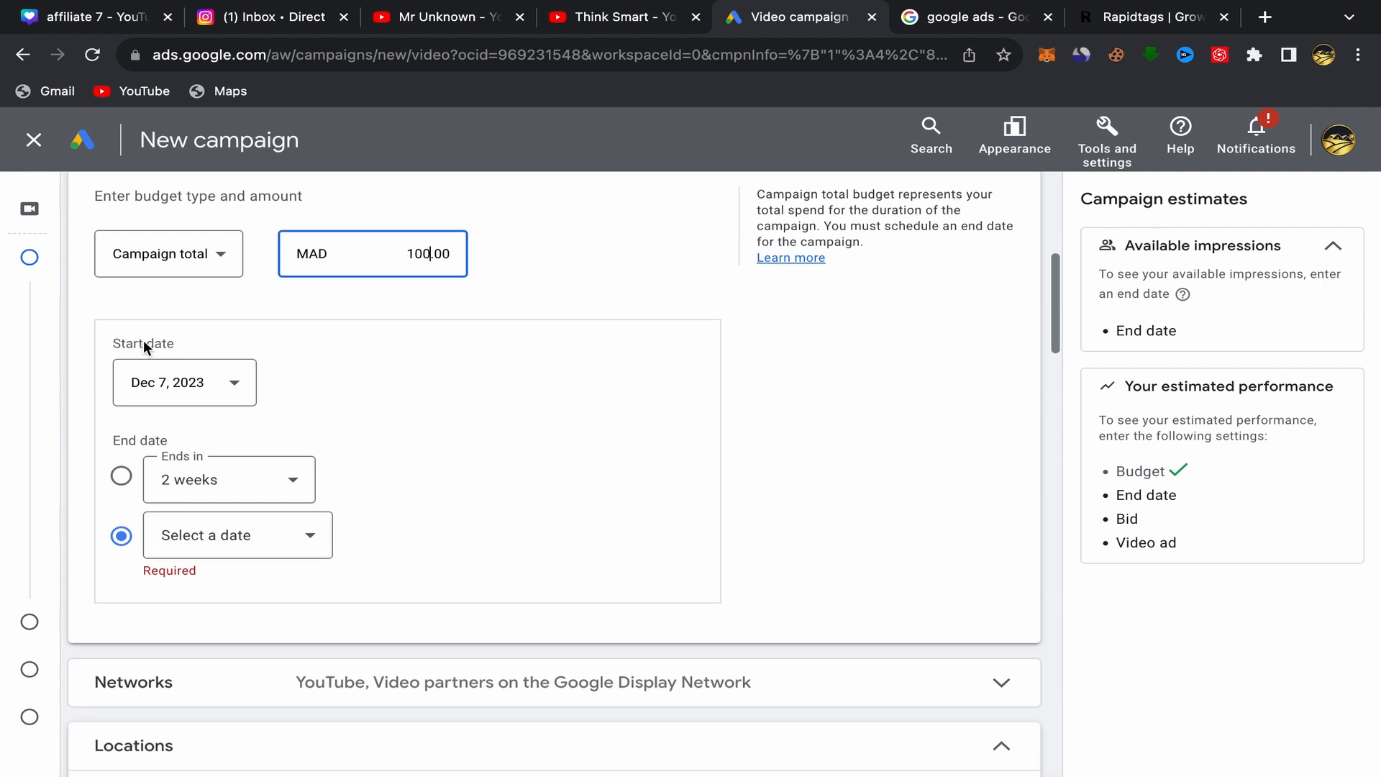
left_click(231, 385)
left_click(340, 347)
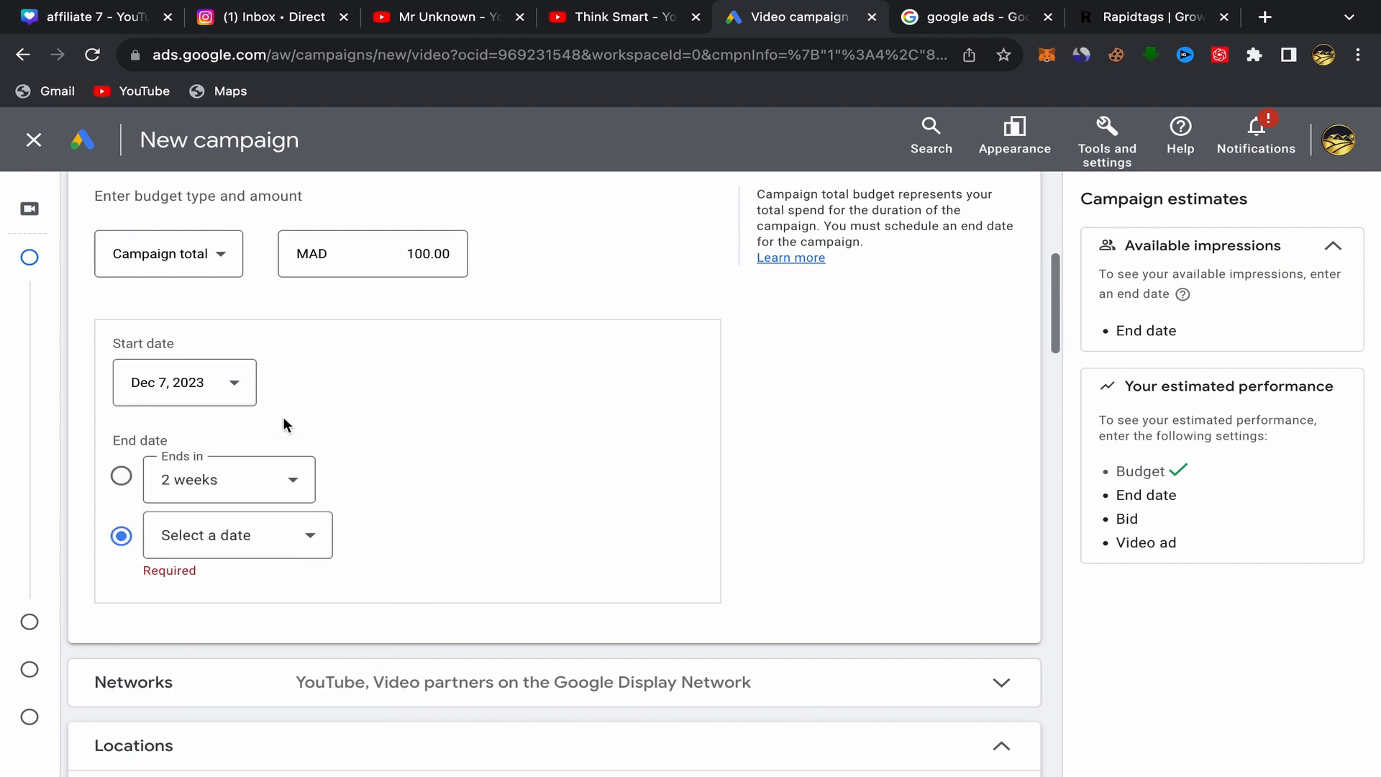
scroll(341, 469, "down", 2)
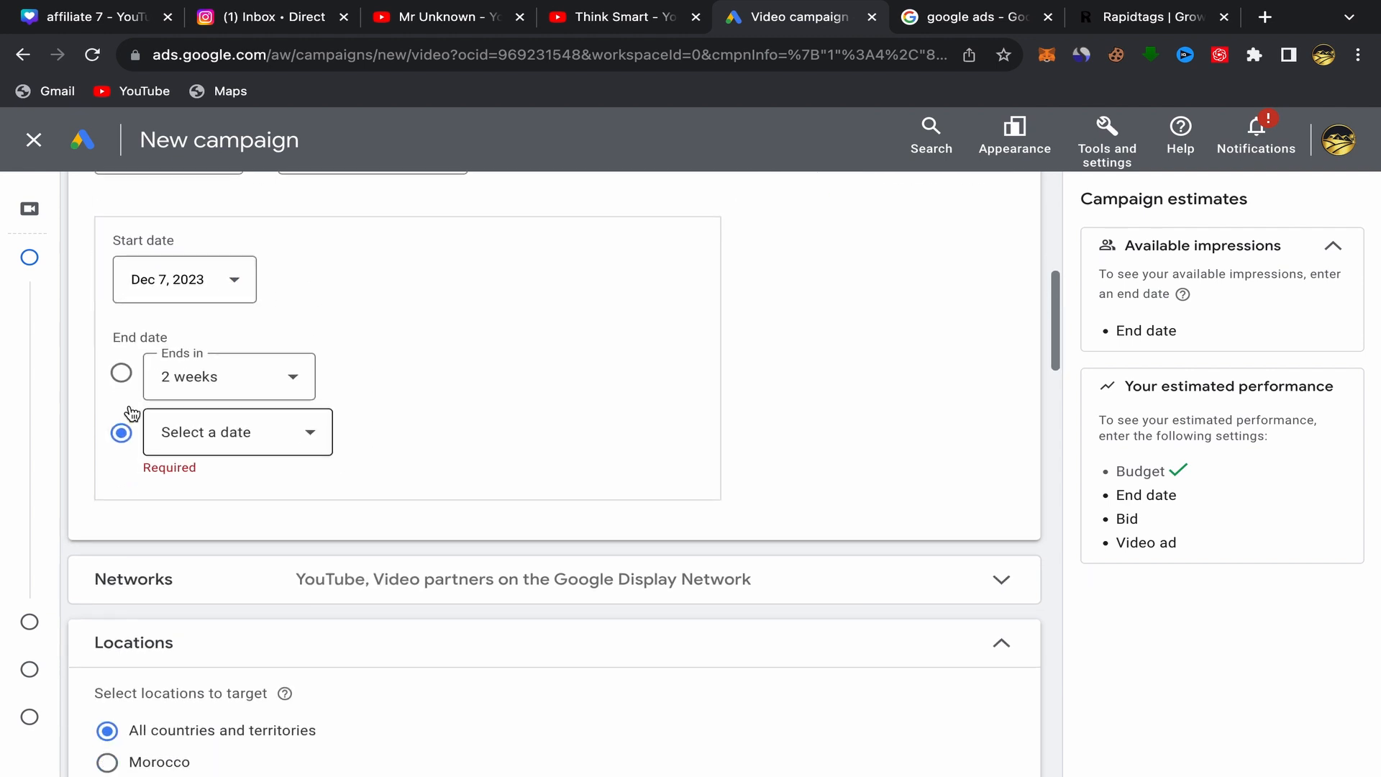
left_click(284, 440)
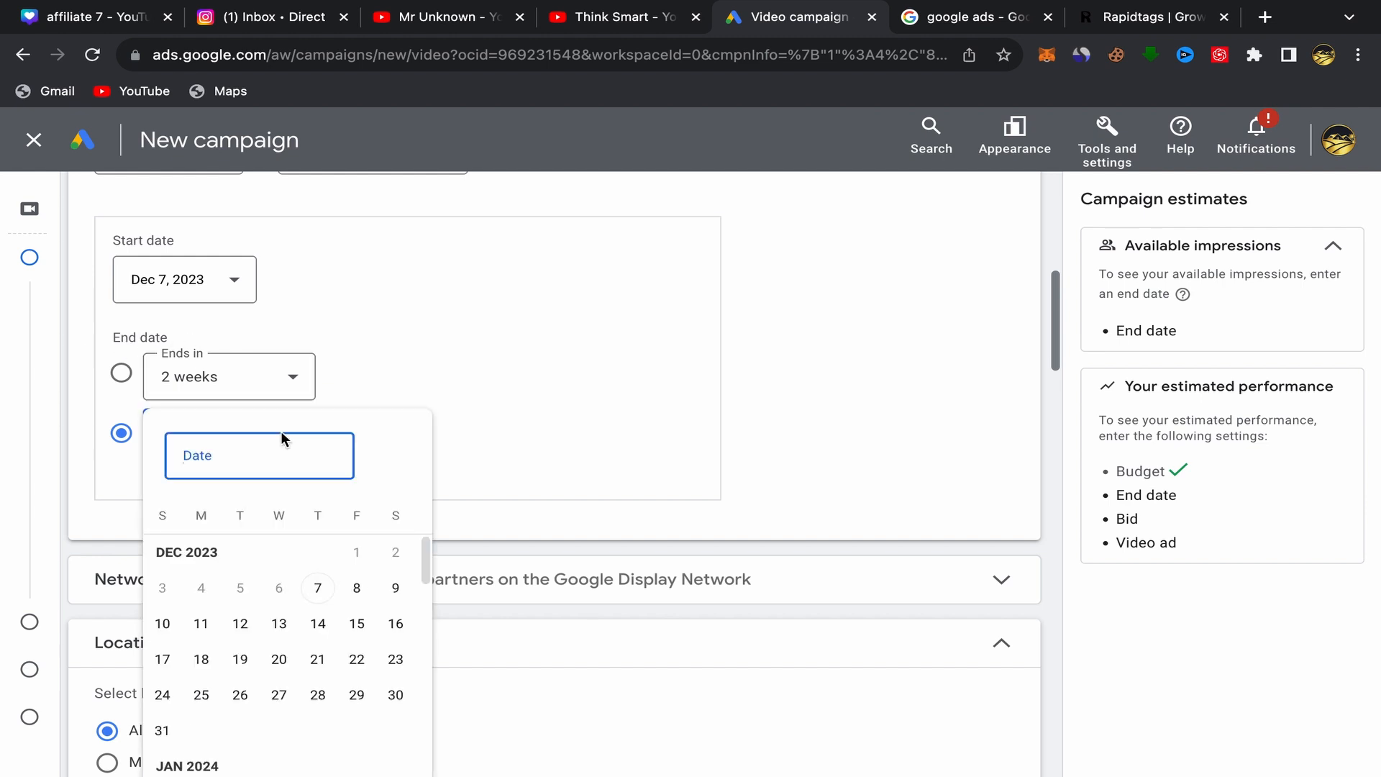
left_click(241, 628)
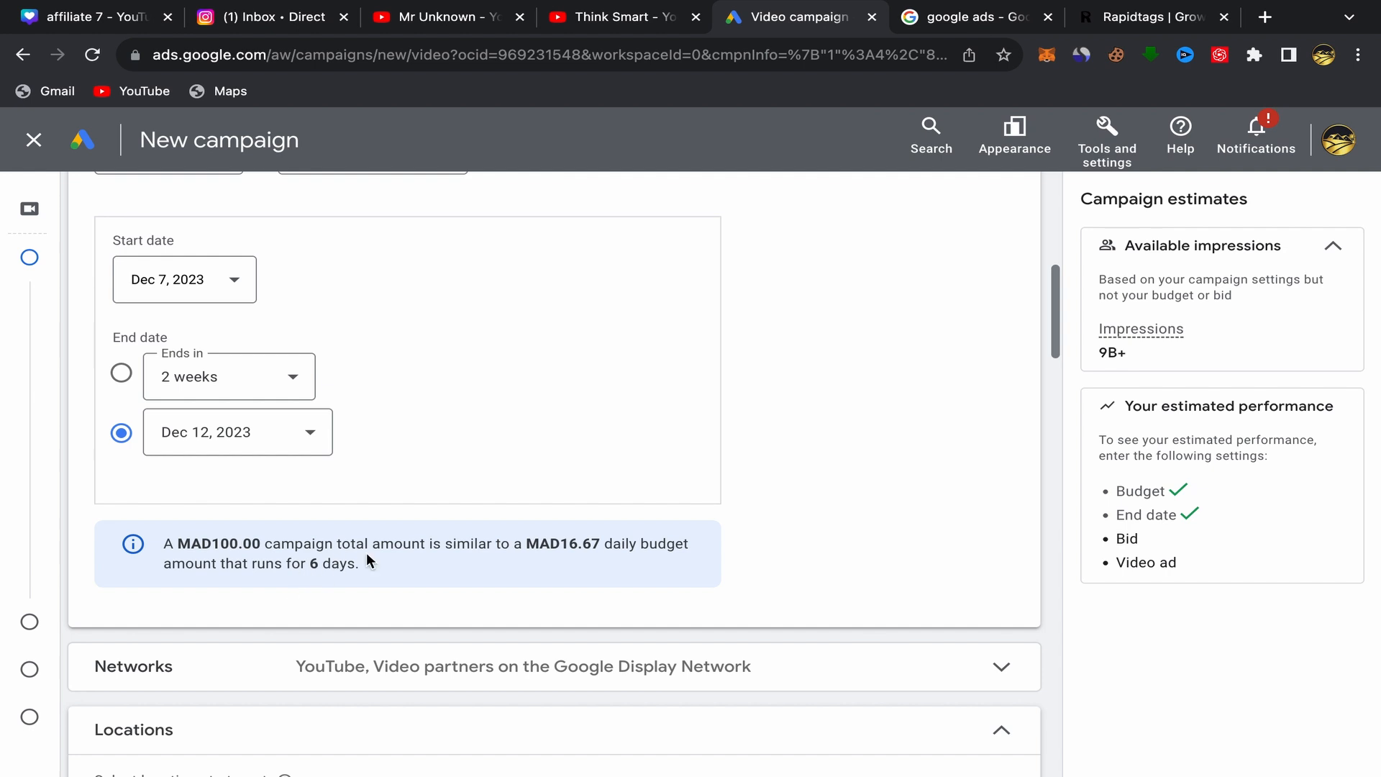
Try targeting another location by searching for "usa", and clear the search
scroll(384, 455, "down", 7)
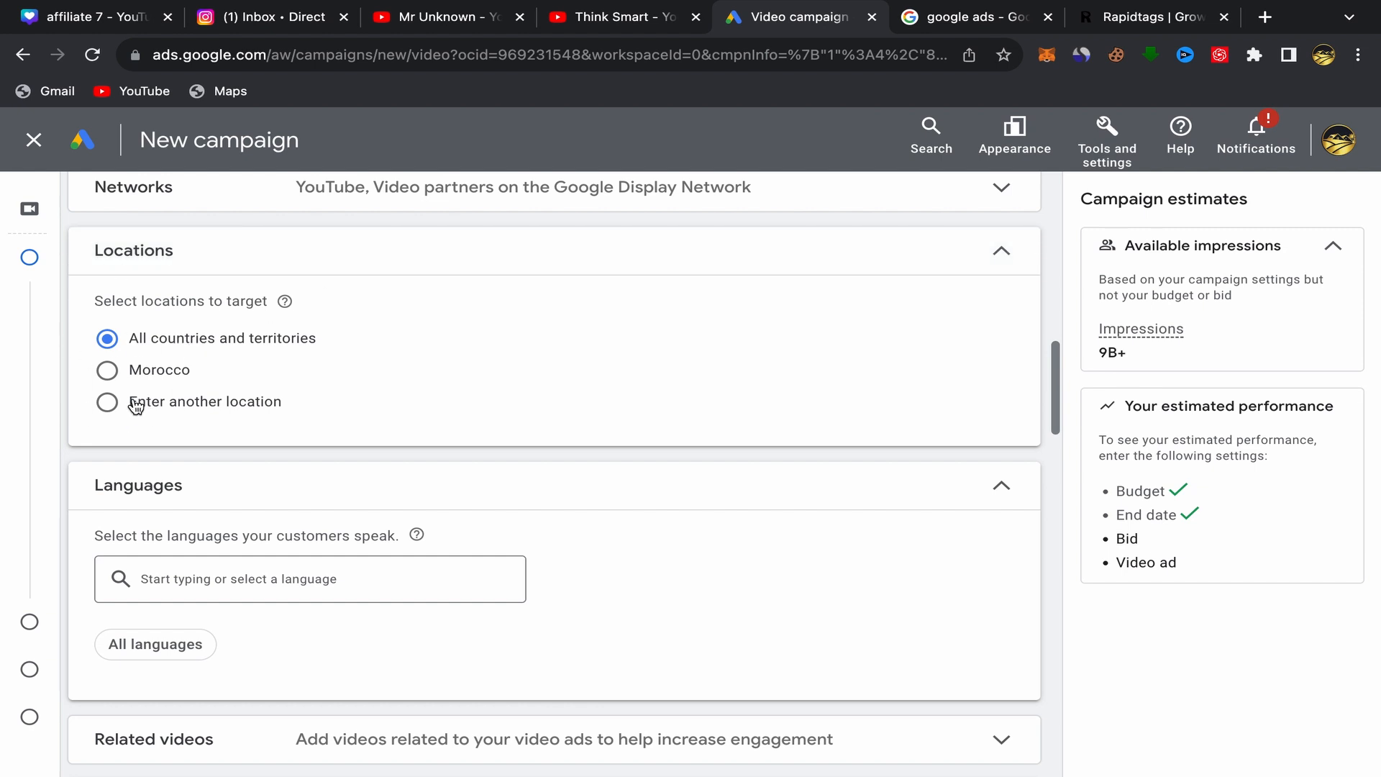
left_click(108, 407)
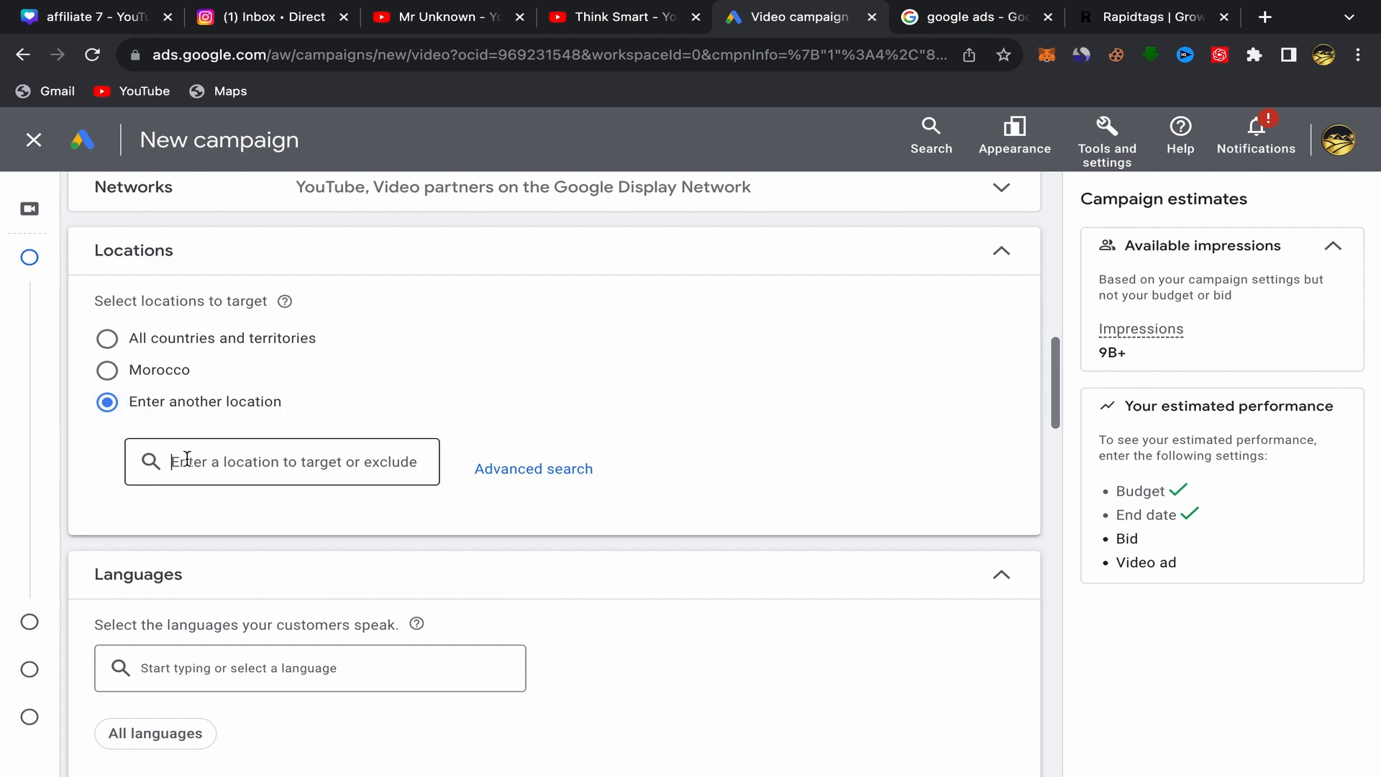
type("usa")
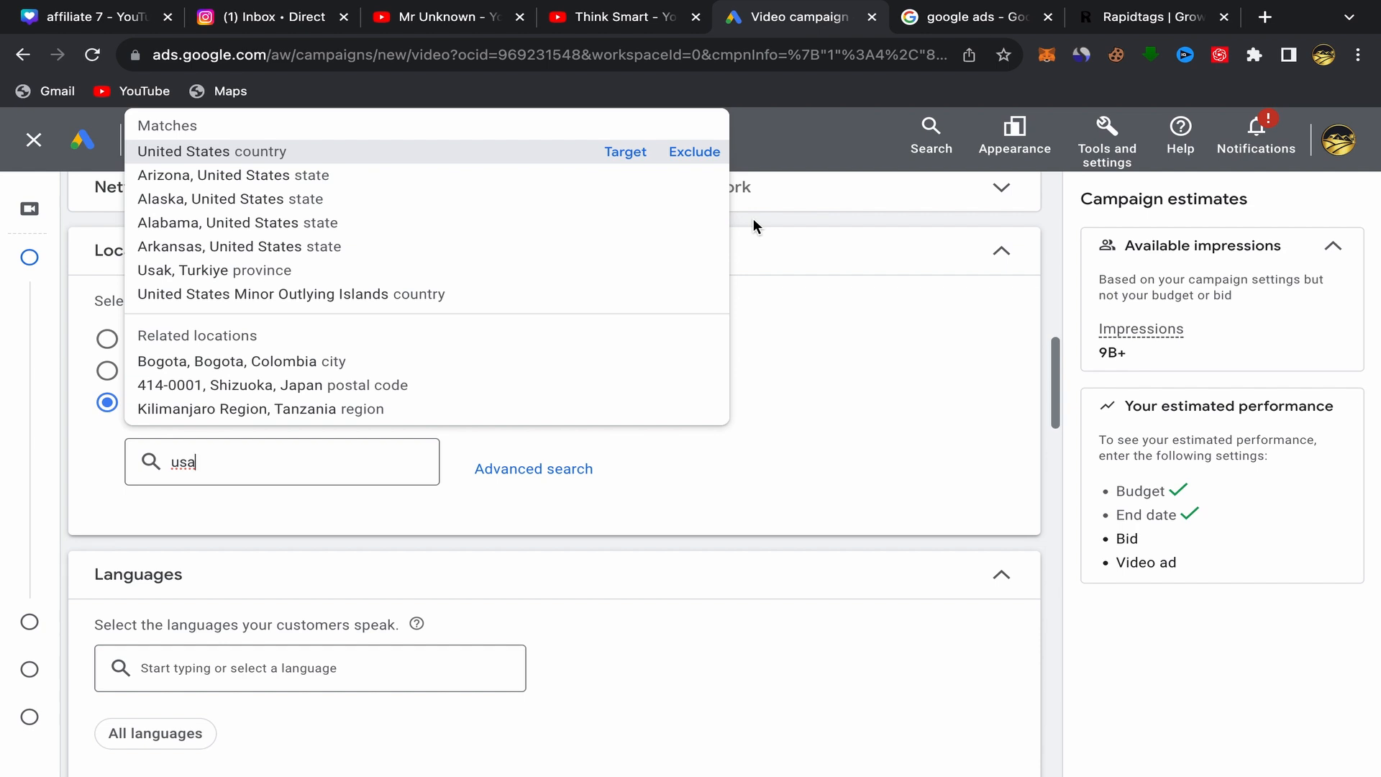
left_click(258, 475)
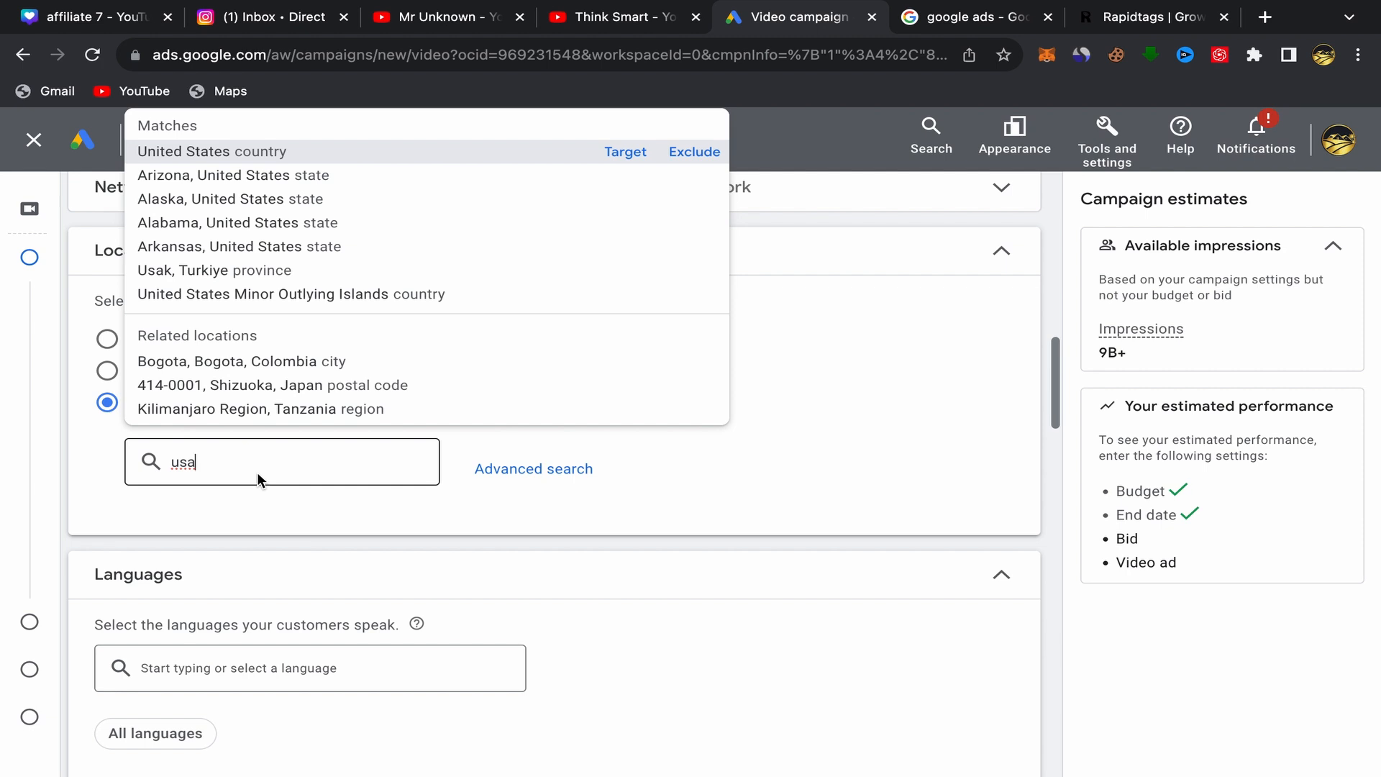
left_click(208, 468)
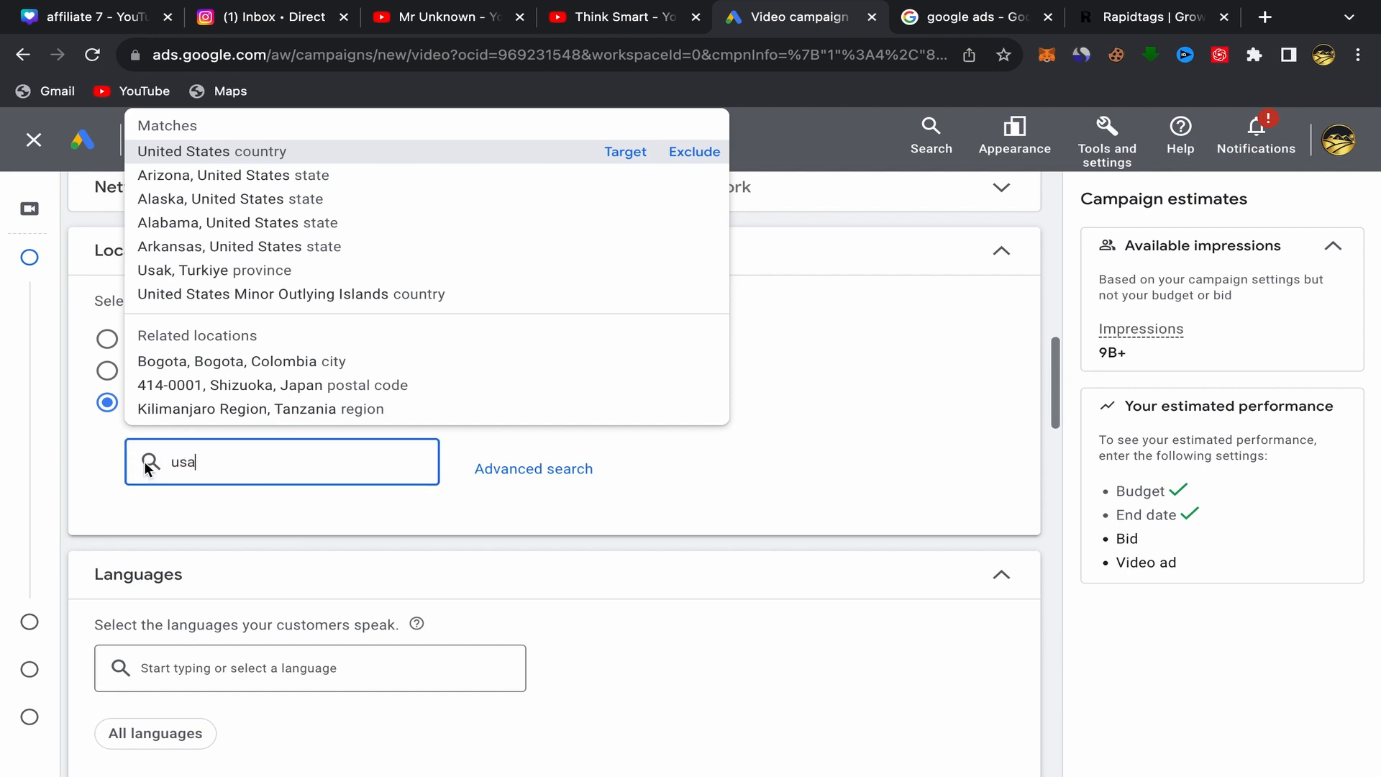
double_click(193, 464)
key("BackSpace")
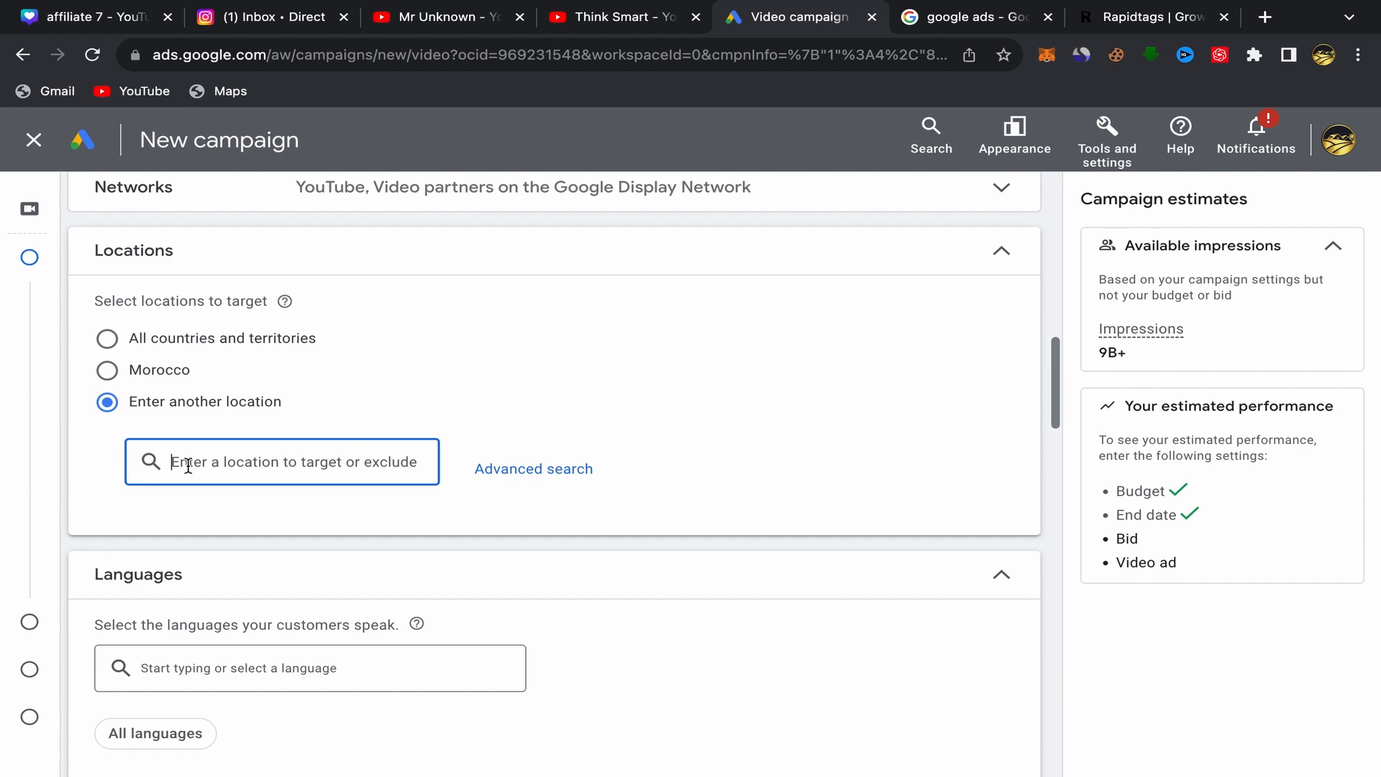
Search the target locations for "ind", clear the entry, and return the targeting to all countries and territories
type("ind")
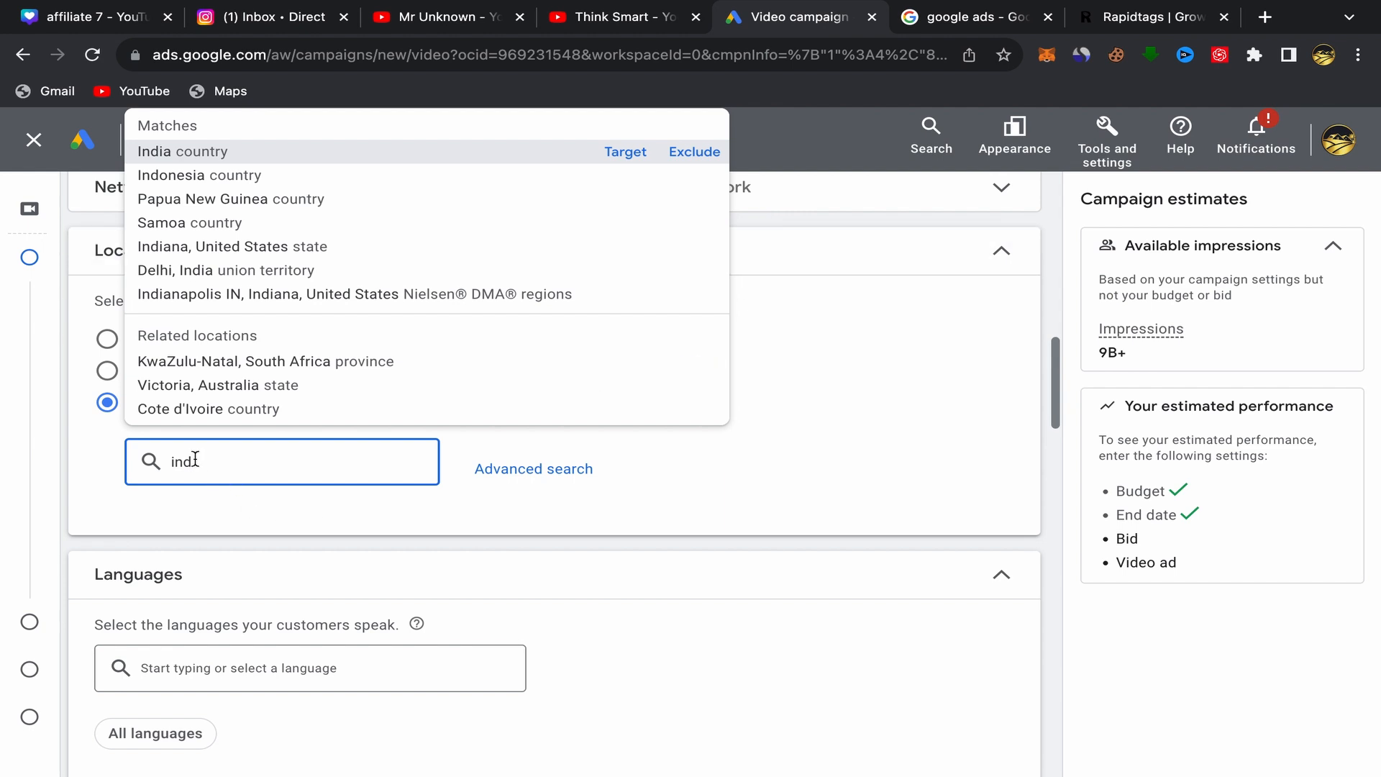
left_click_drag(193, 459, 140, 462)
key("BackSpace")
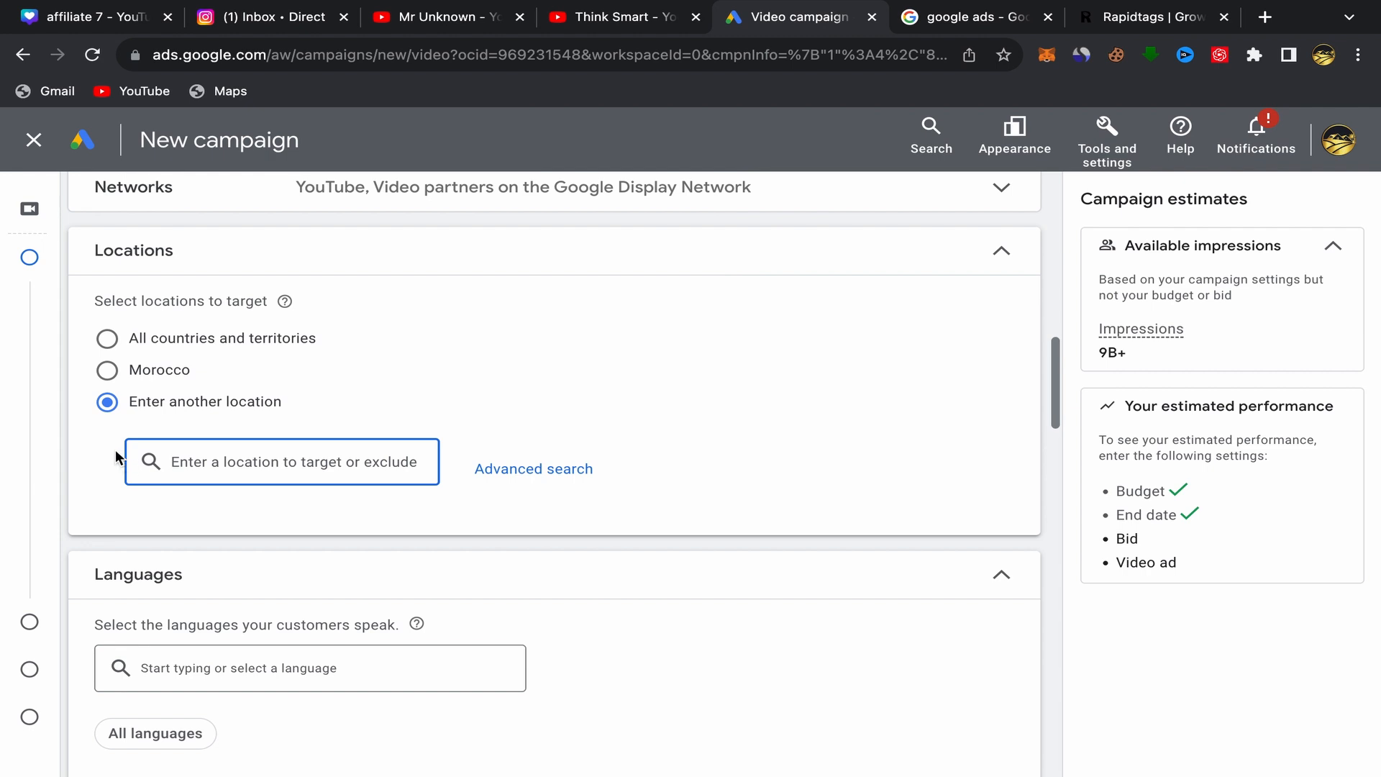
left_click(102, 342)
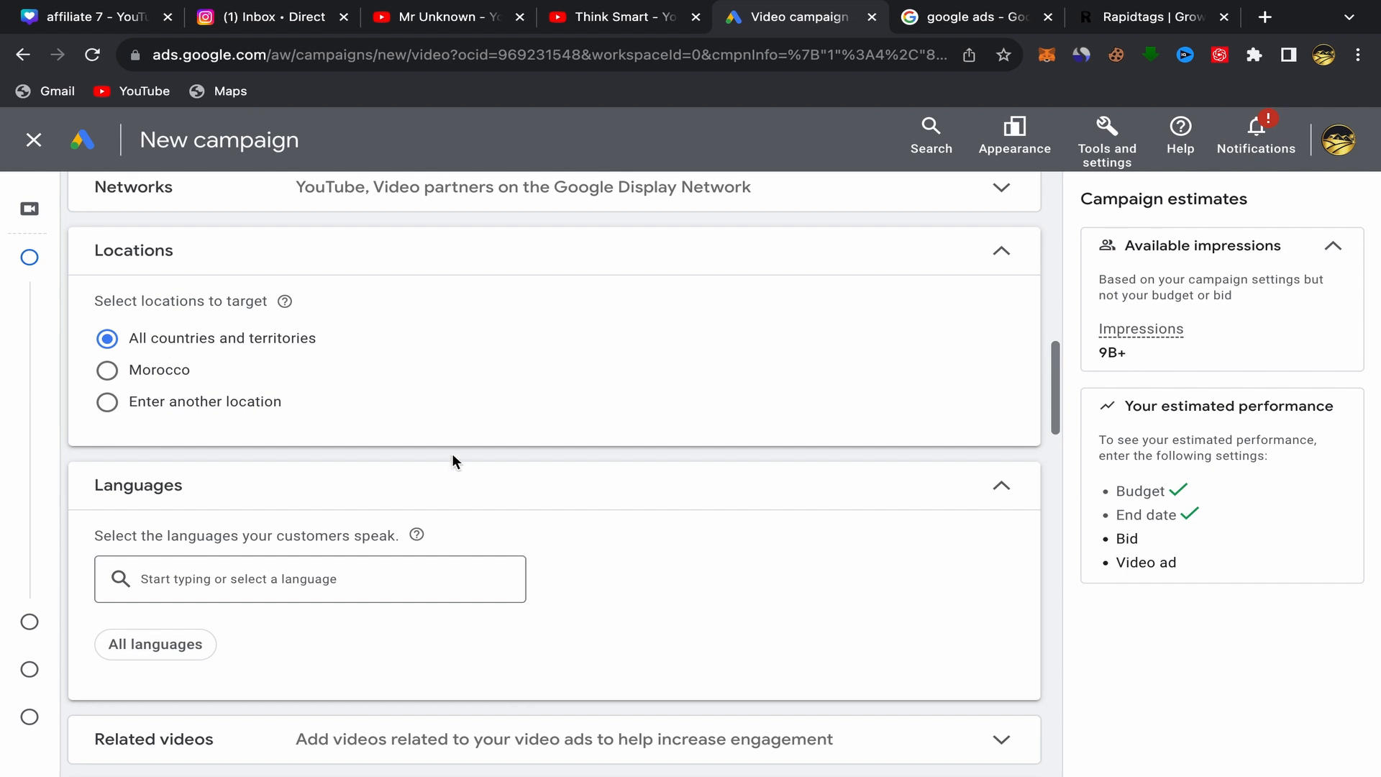
Turn off the option to get more views with multi-format video ads
scroll(452, 453, "down", 7)
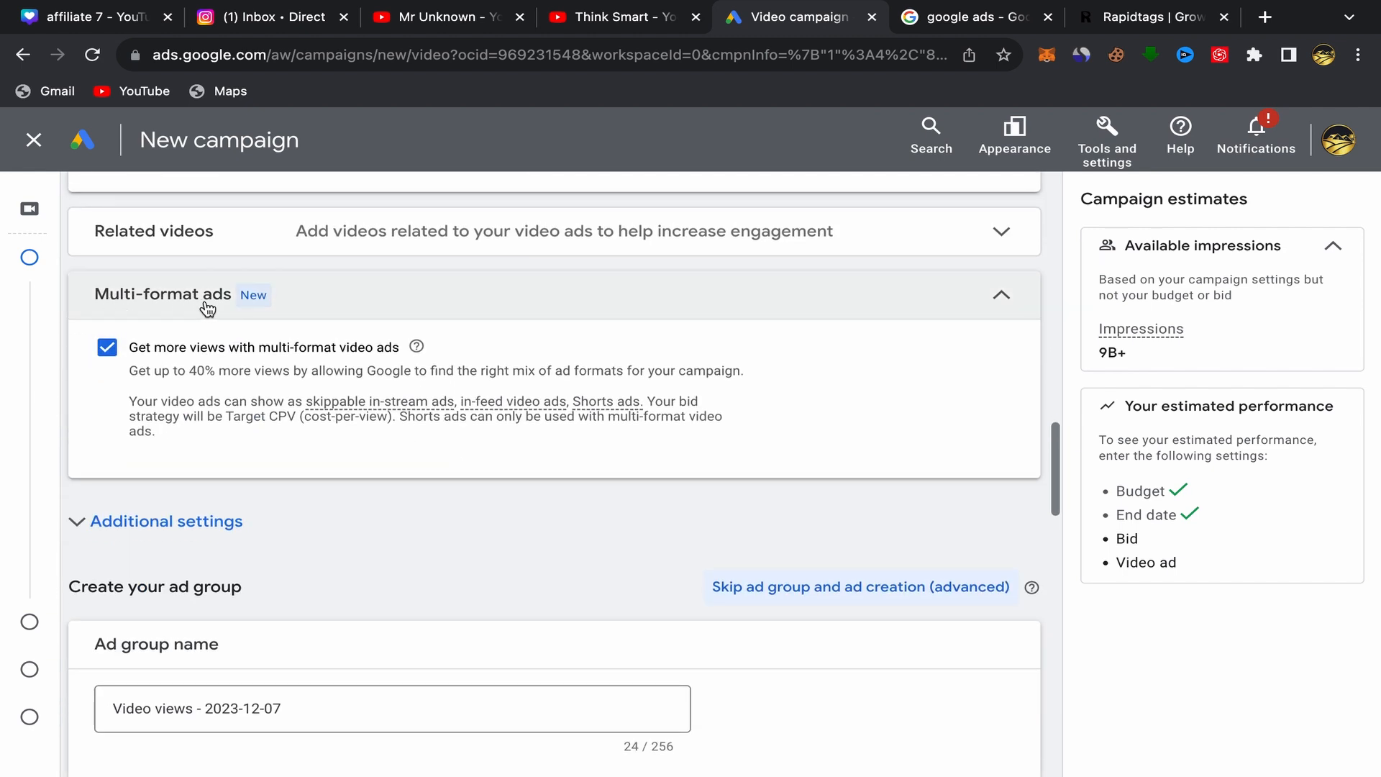
left_click(108, 351)
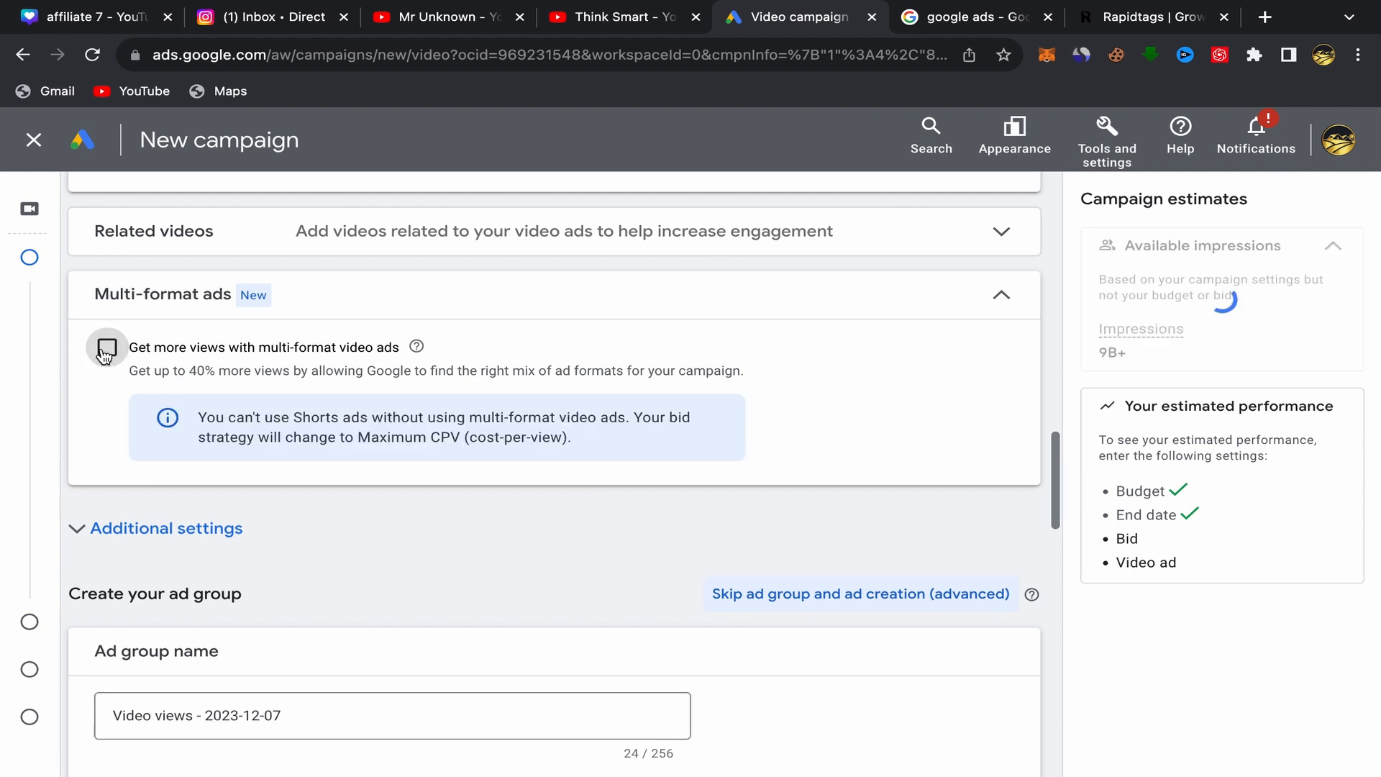
mouse_move(137, 339)
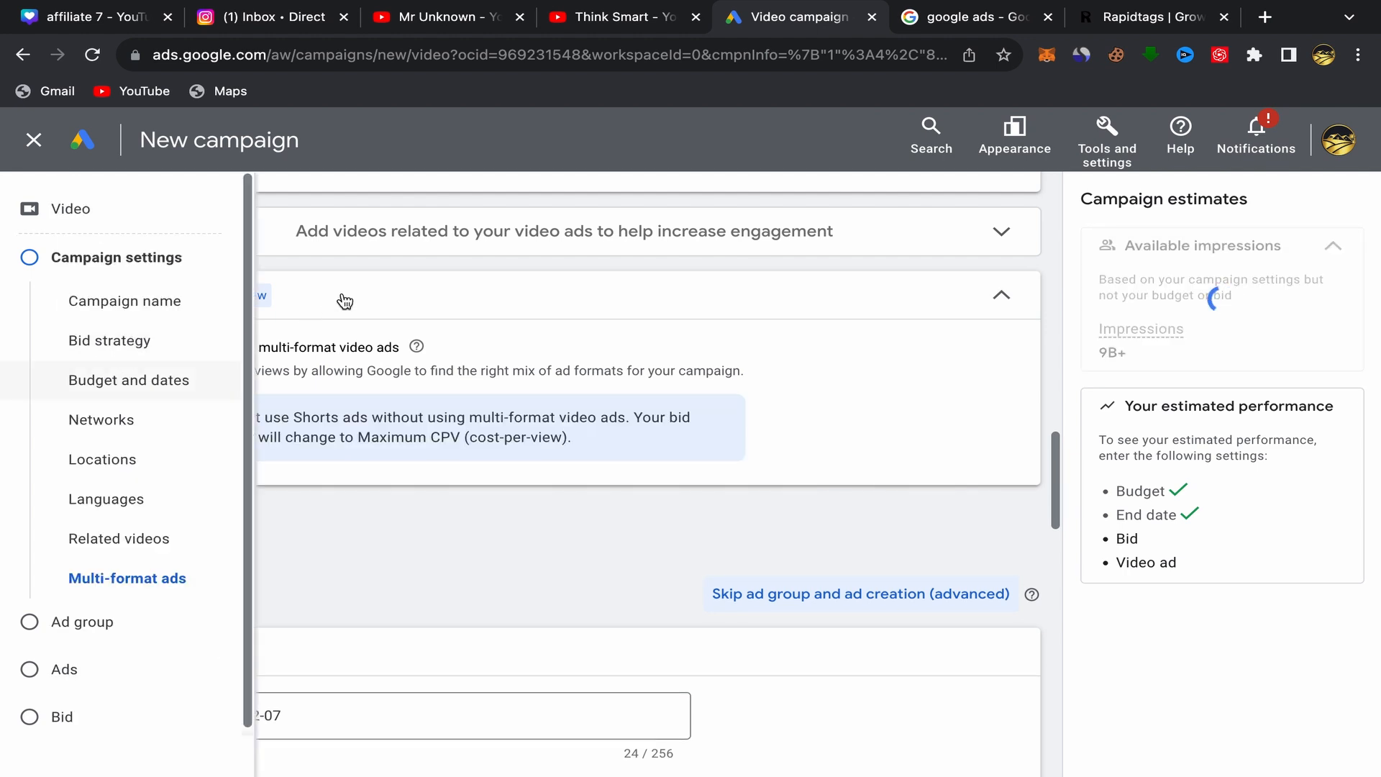
Replace the date in the ad group name so it reads "Video views - youtube"
scroll(331, 478, "down", 6)
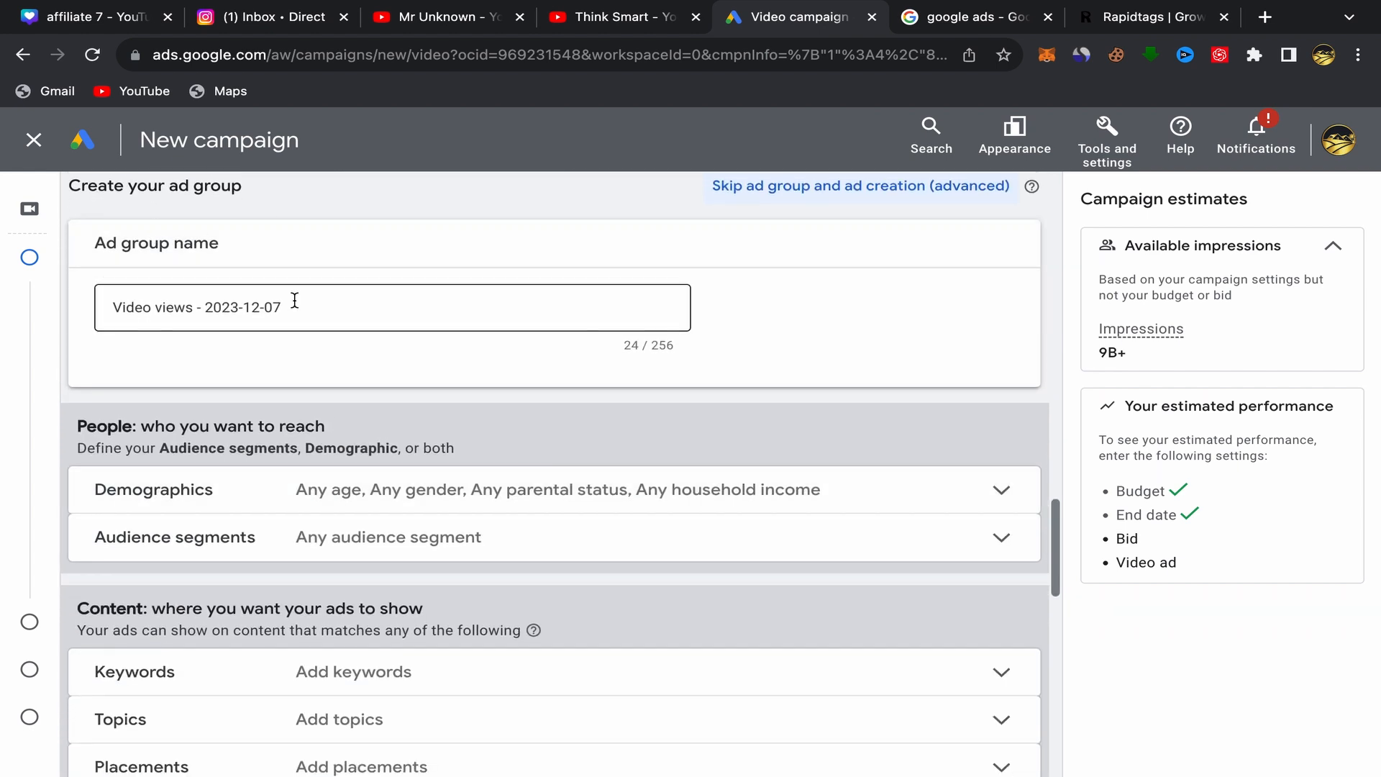
left_click_drag(284, 307, 204, 309)
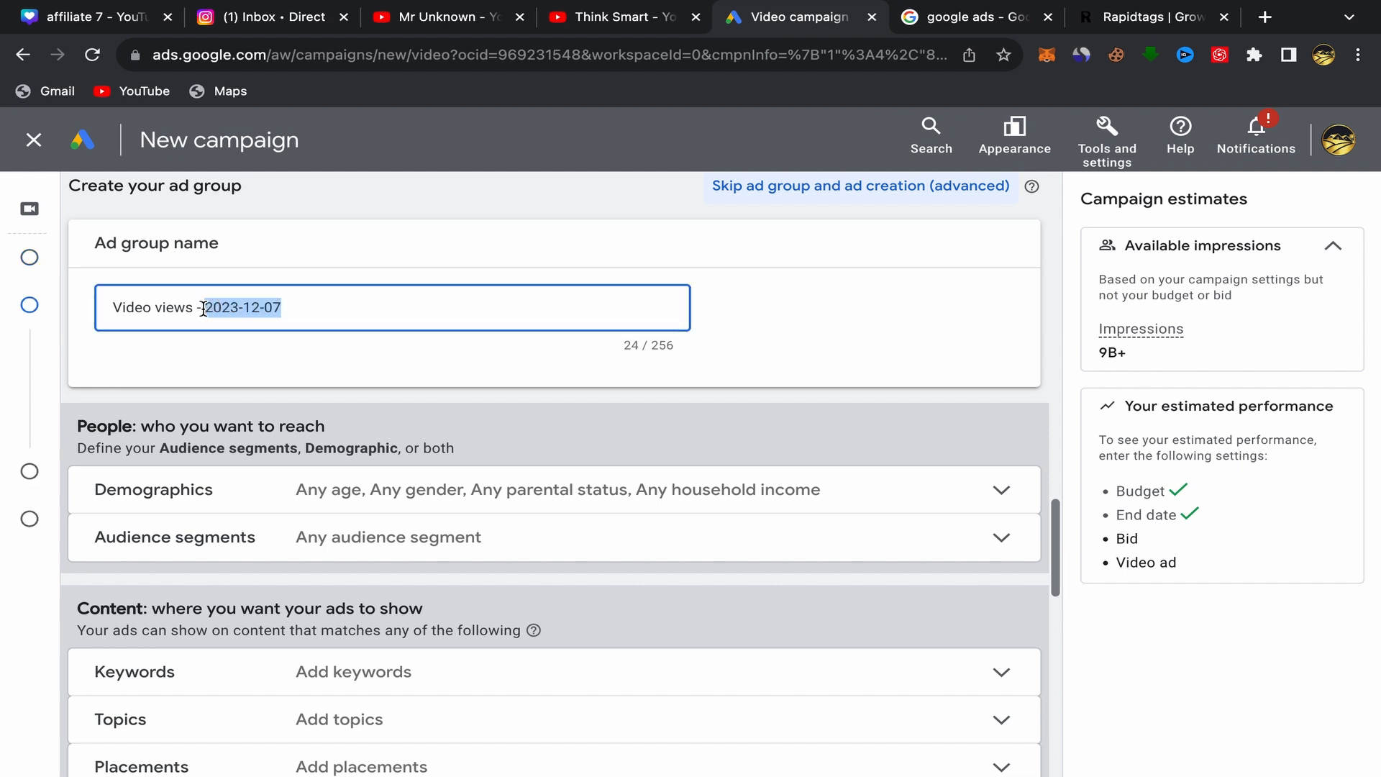
key("BackSpace")
type("you")
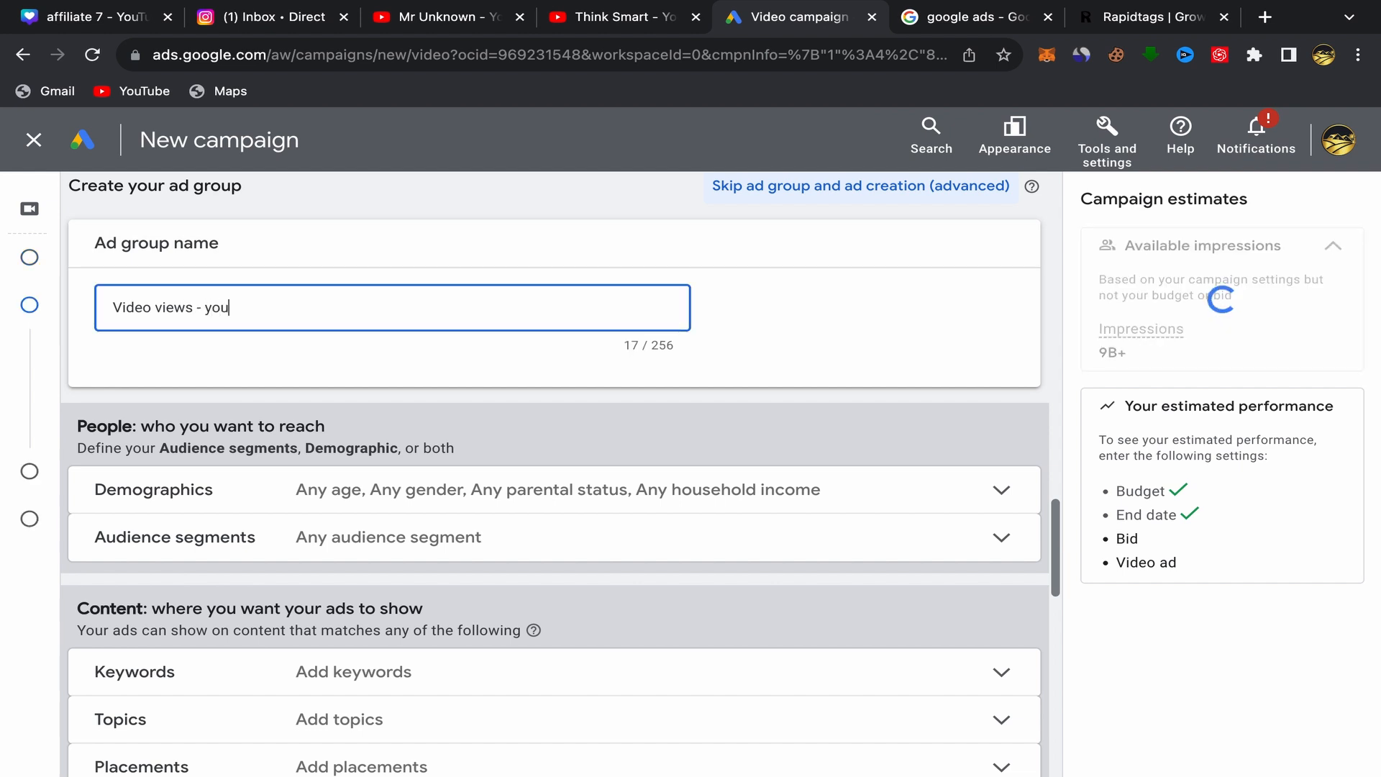
type("tube")
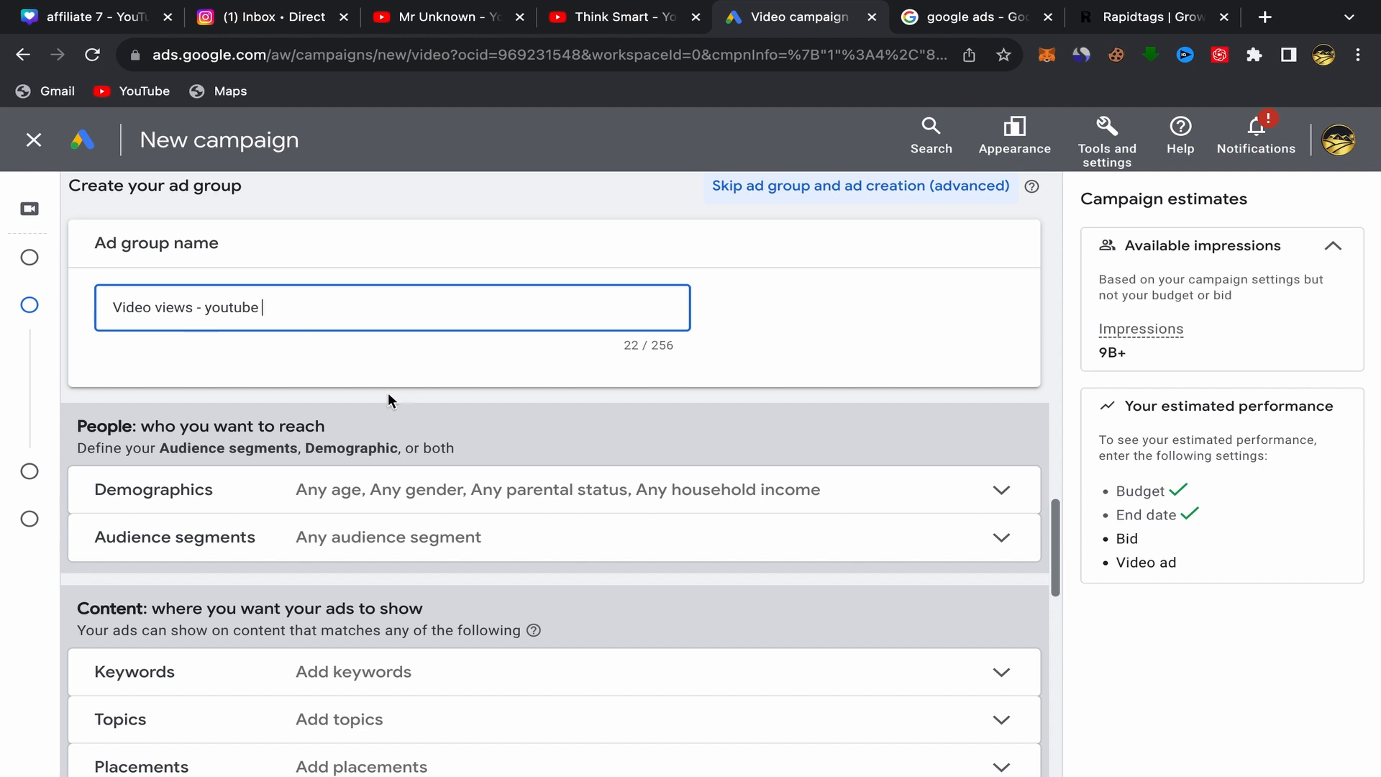
Open the Keywords settings in the ad group's content targeting
scroll(388, 395, "down", 3)
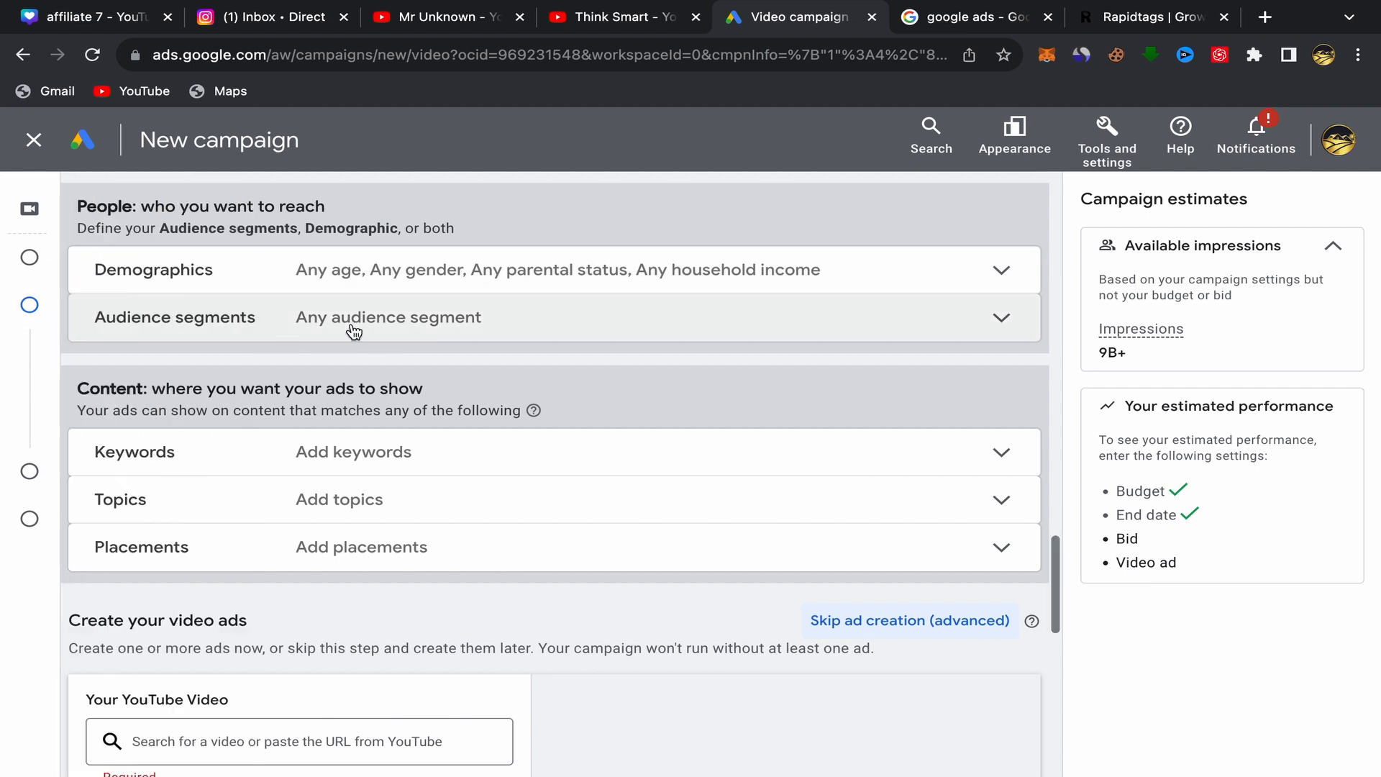
scroll(478, 357, "down", 1)
scroll(477, 358, "down", 3)
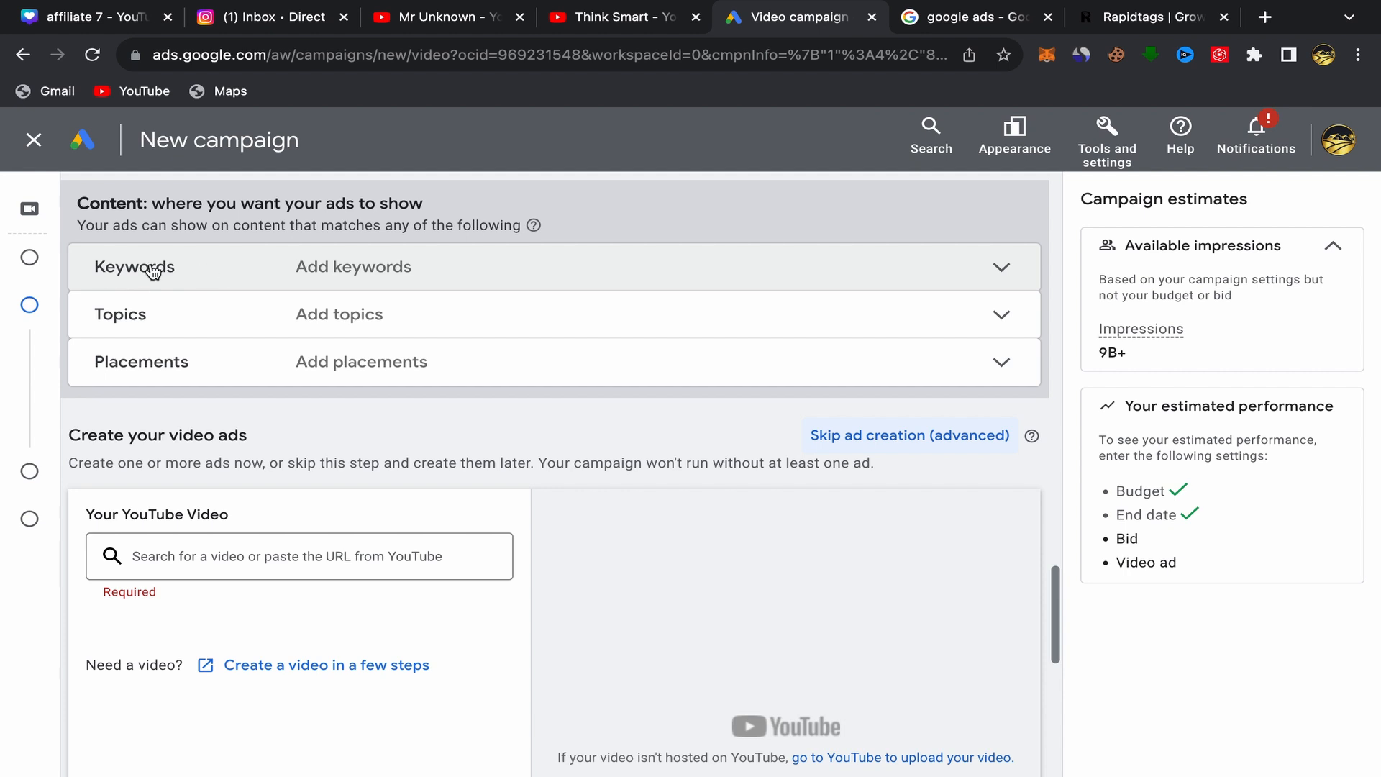
left_click(472, 268)
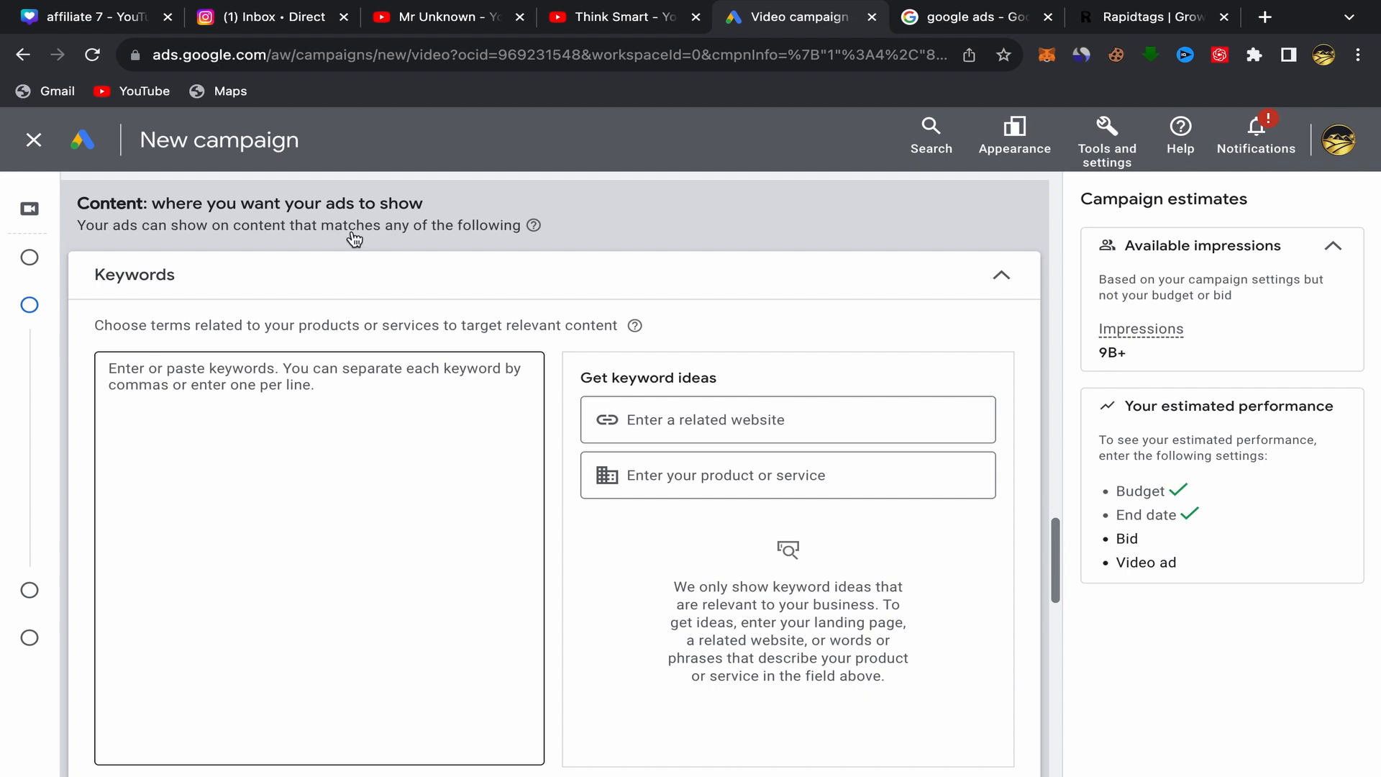
Switch to Rapidtags and generate YouTube tags for "affiliate marketing" with its tag generator
left_click(1144, 19)
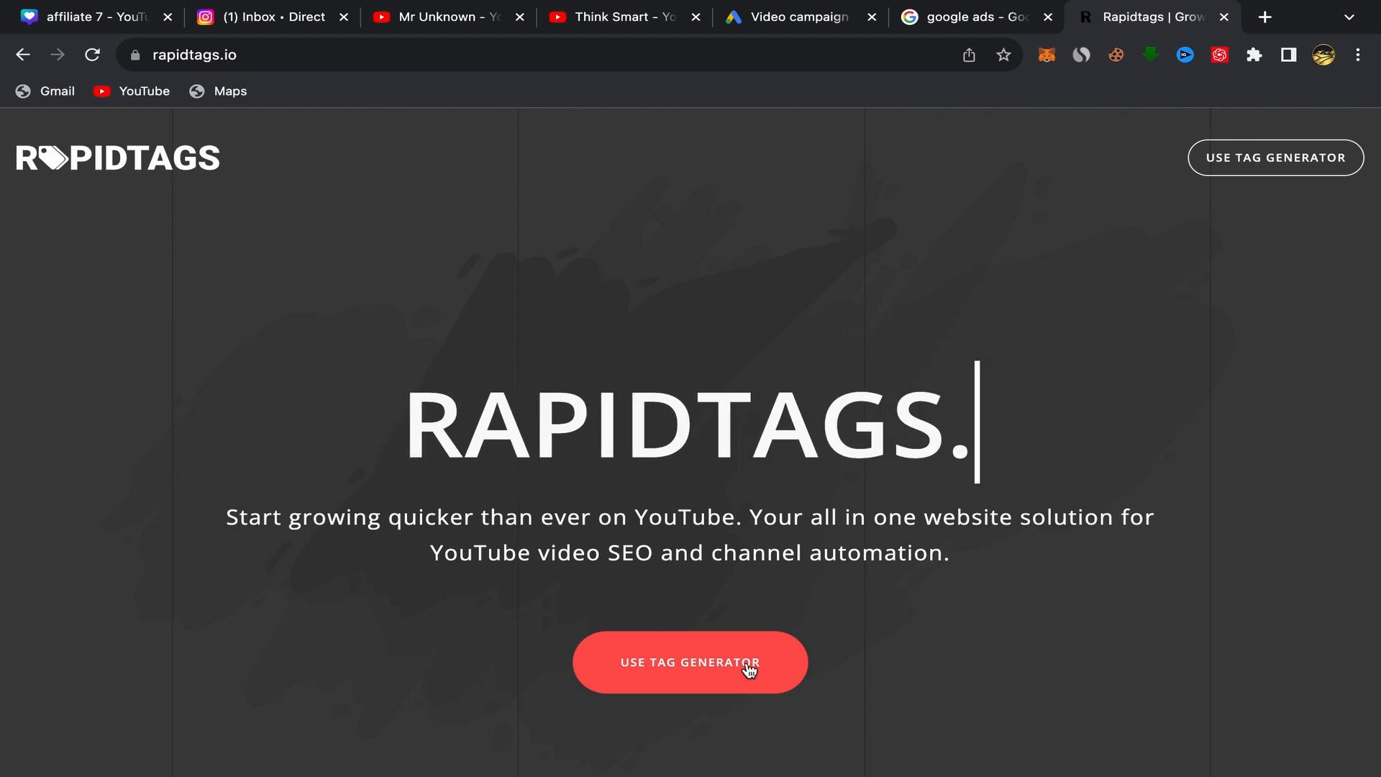
left_click(701, 660)
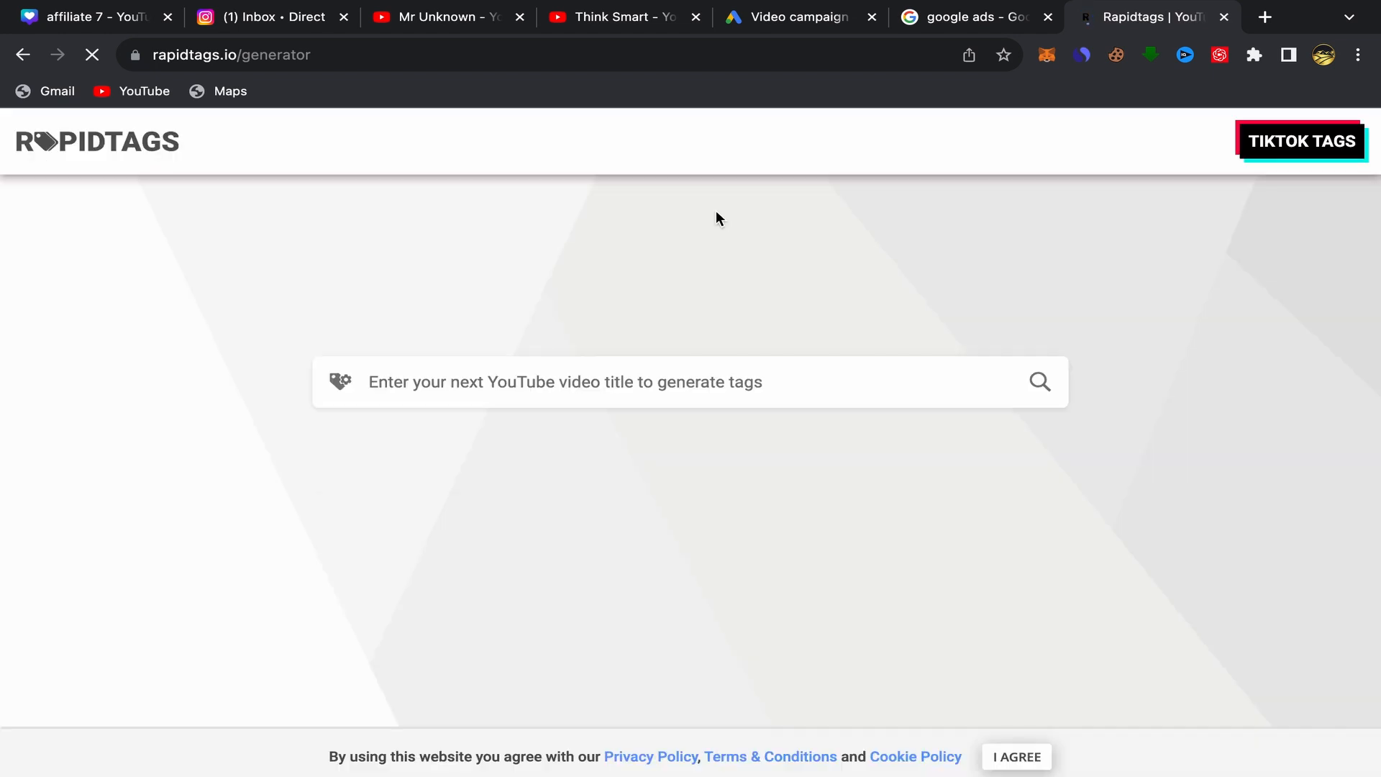
left_click(386, 381)
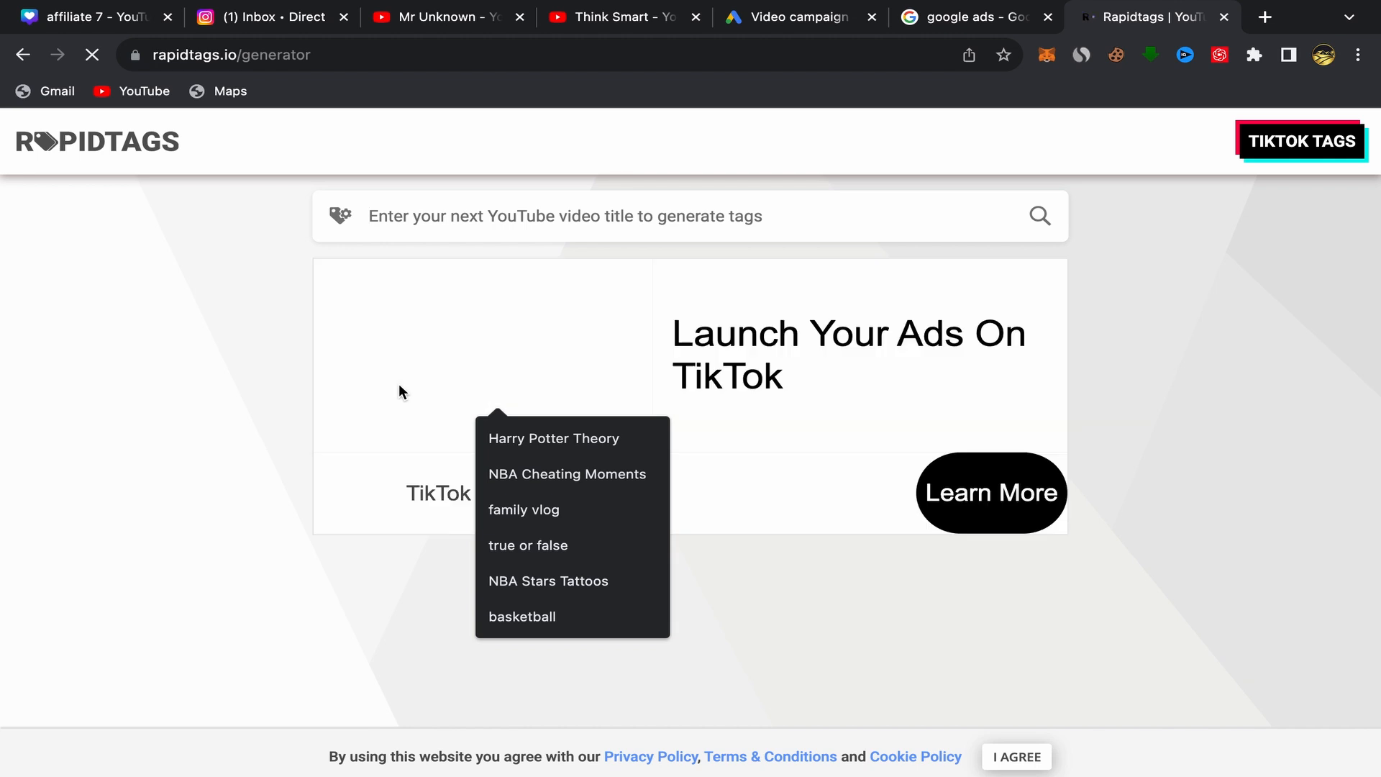
type("affil")
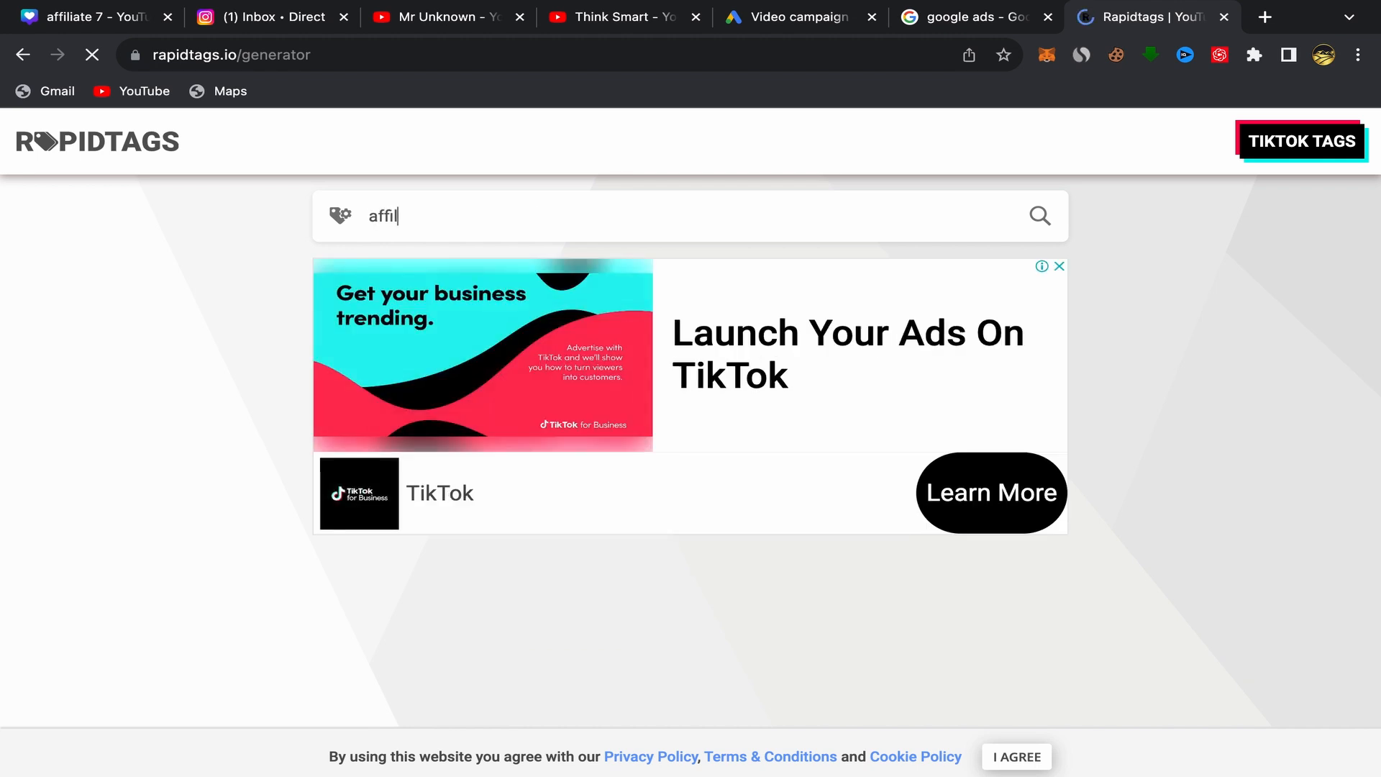
type("iate mark")
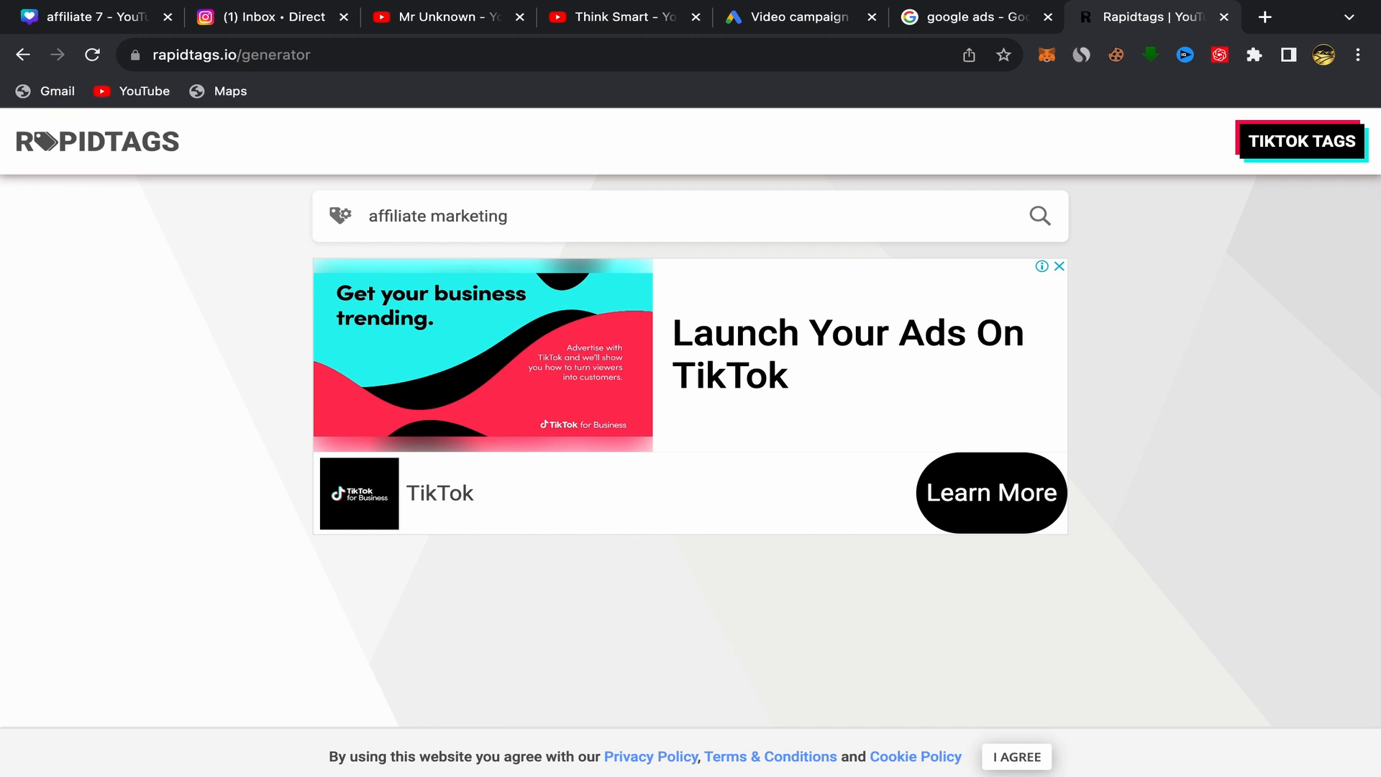
type("eting")
key("Return")
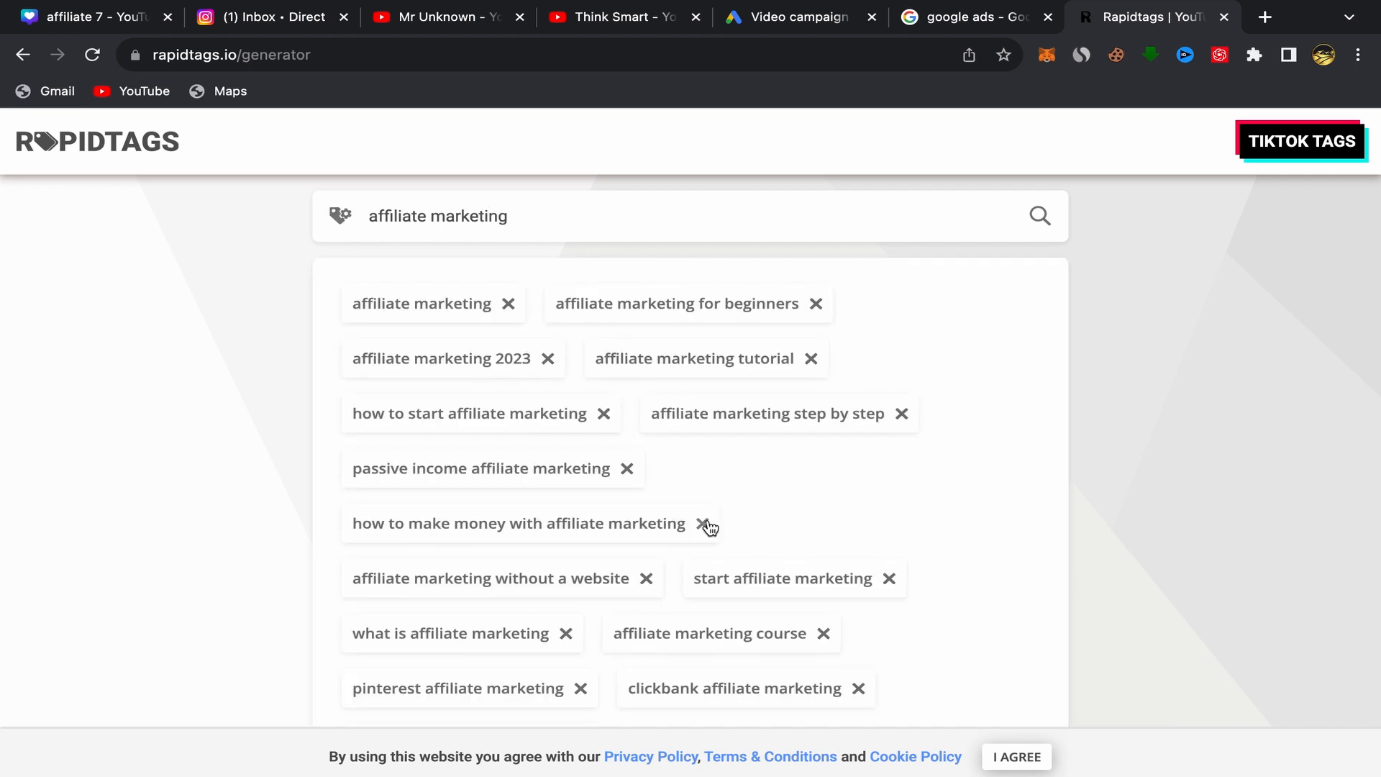
Copy all the generated affiliate marketing tags, with the page zoom reduced to 80%
left_click(1358, 55)
left_click(1209, 328)
left_click(1208, 328)
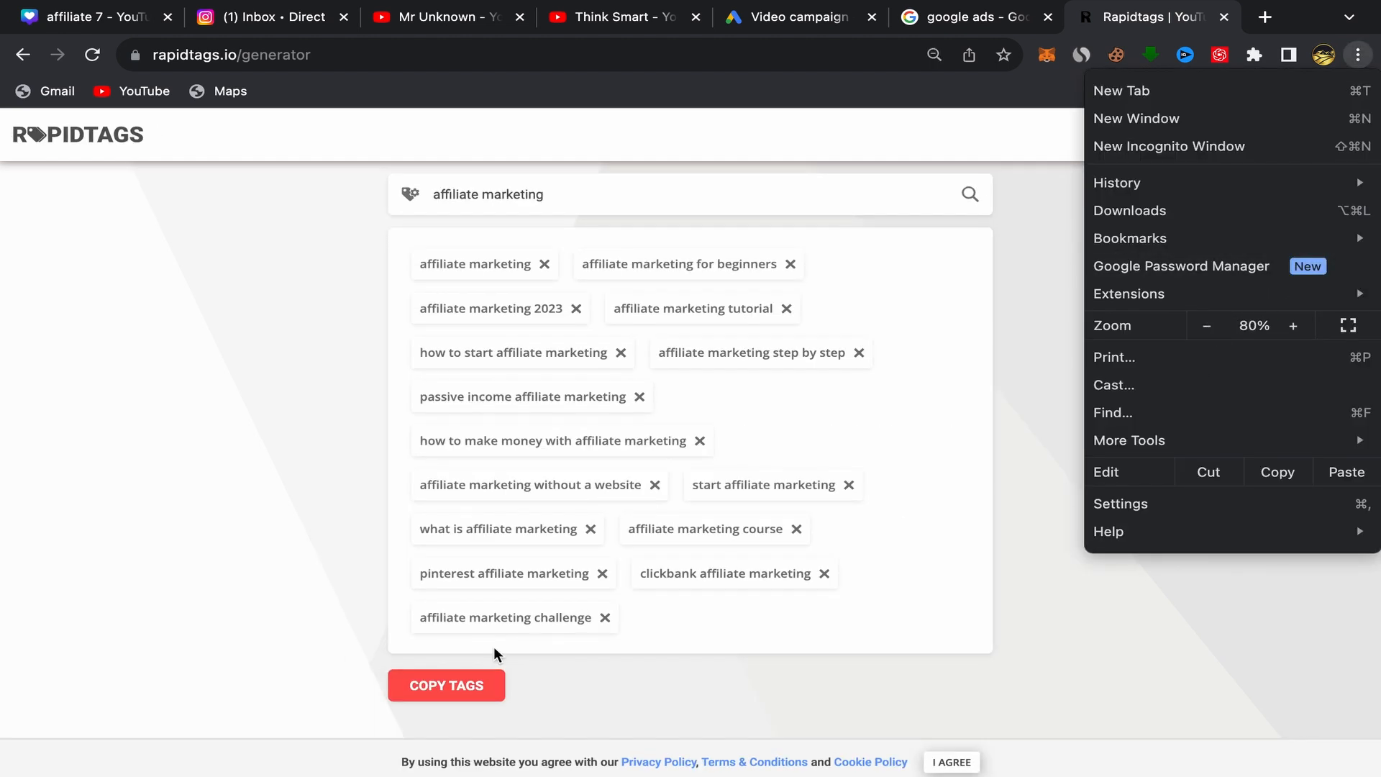
left_click(460, 676)
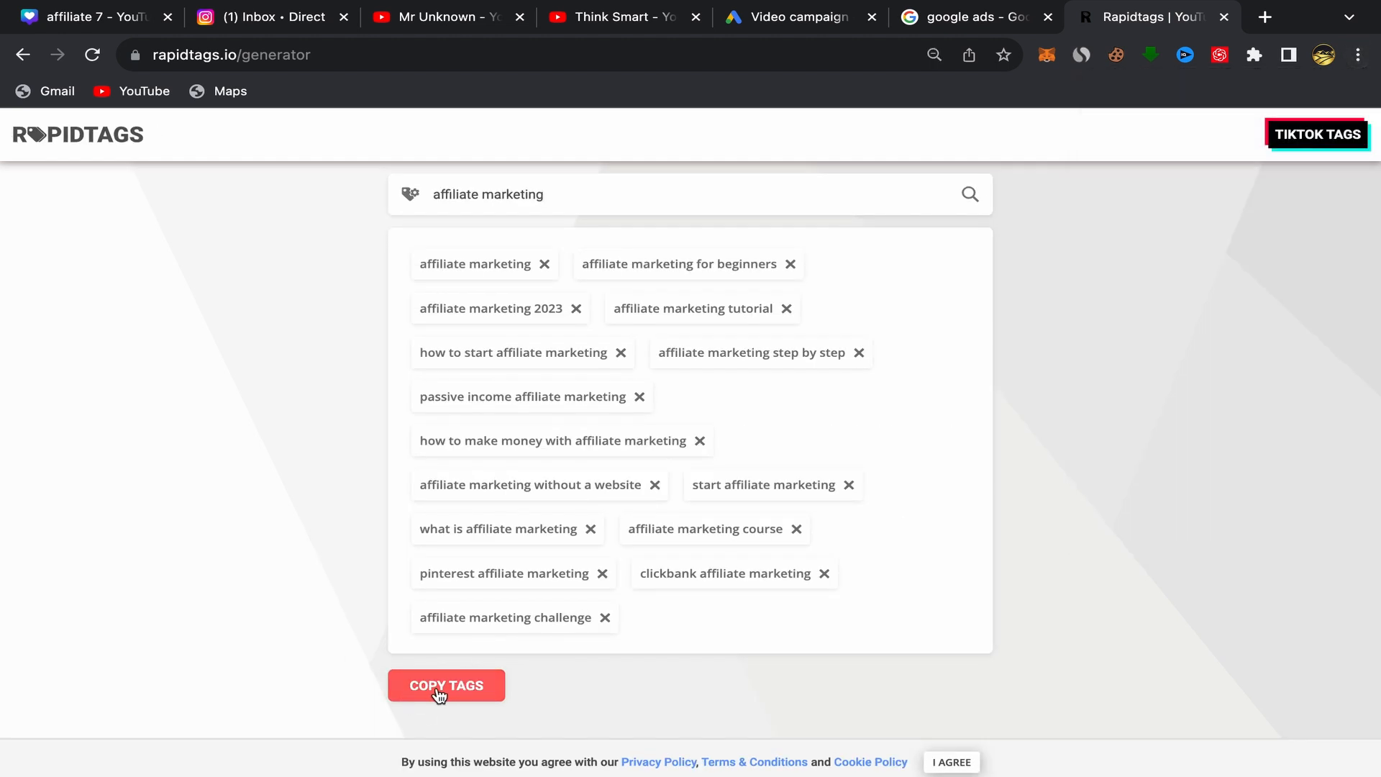
left_click(443, 692)
Switch back to the Google Ads campaign, paste the copied tags as the ad group's keywords and collapse the Keywords section
left_click(795, 19)
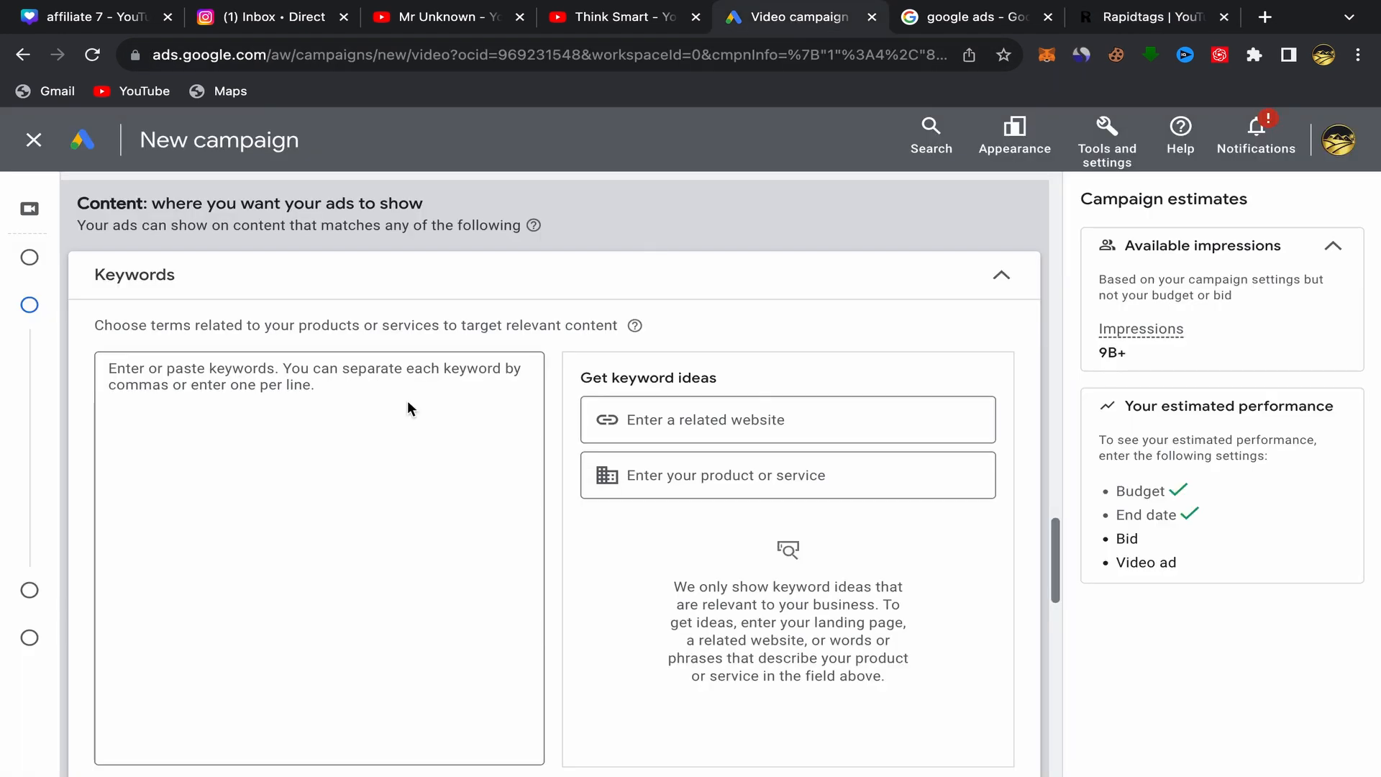
left_click(115, 372)
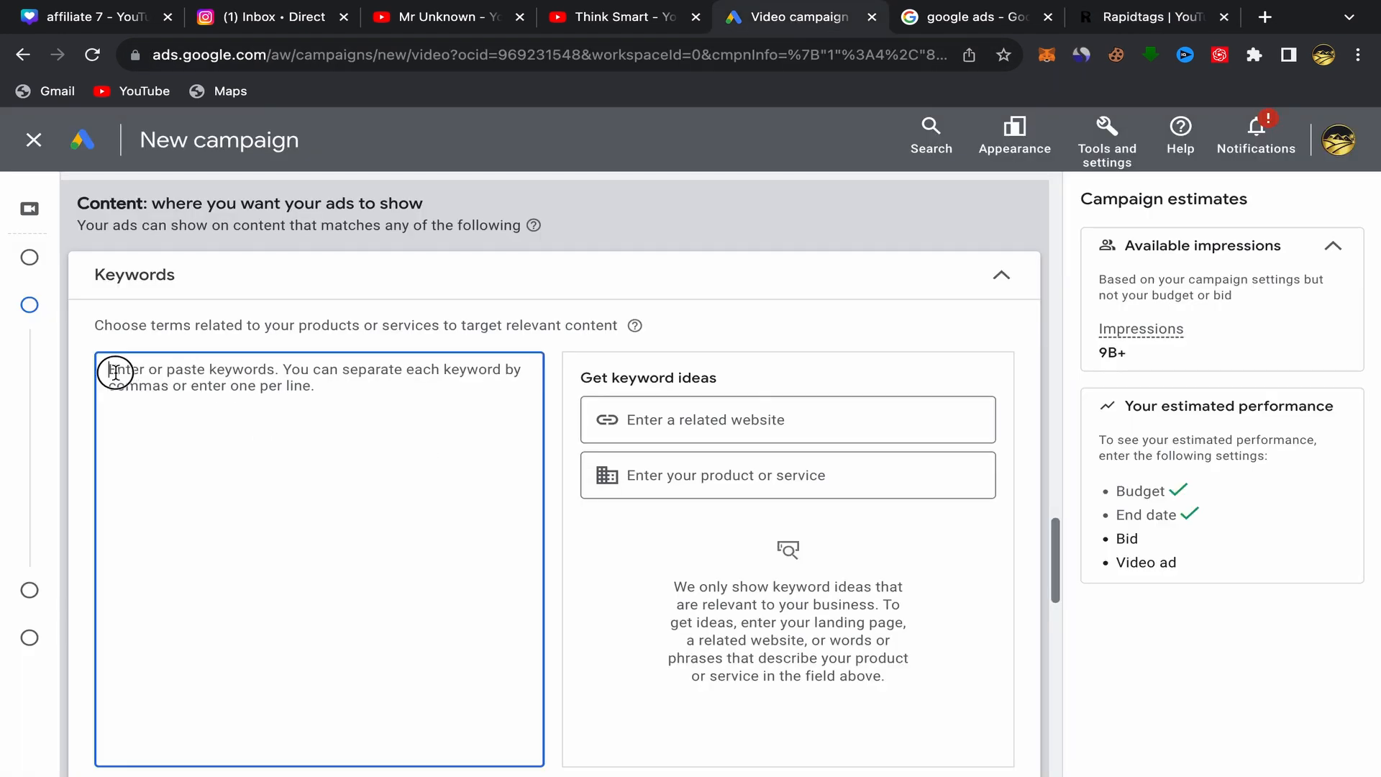
right_click(120, 369)
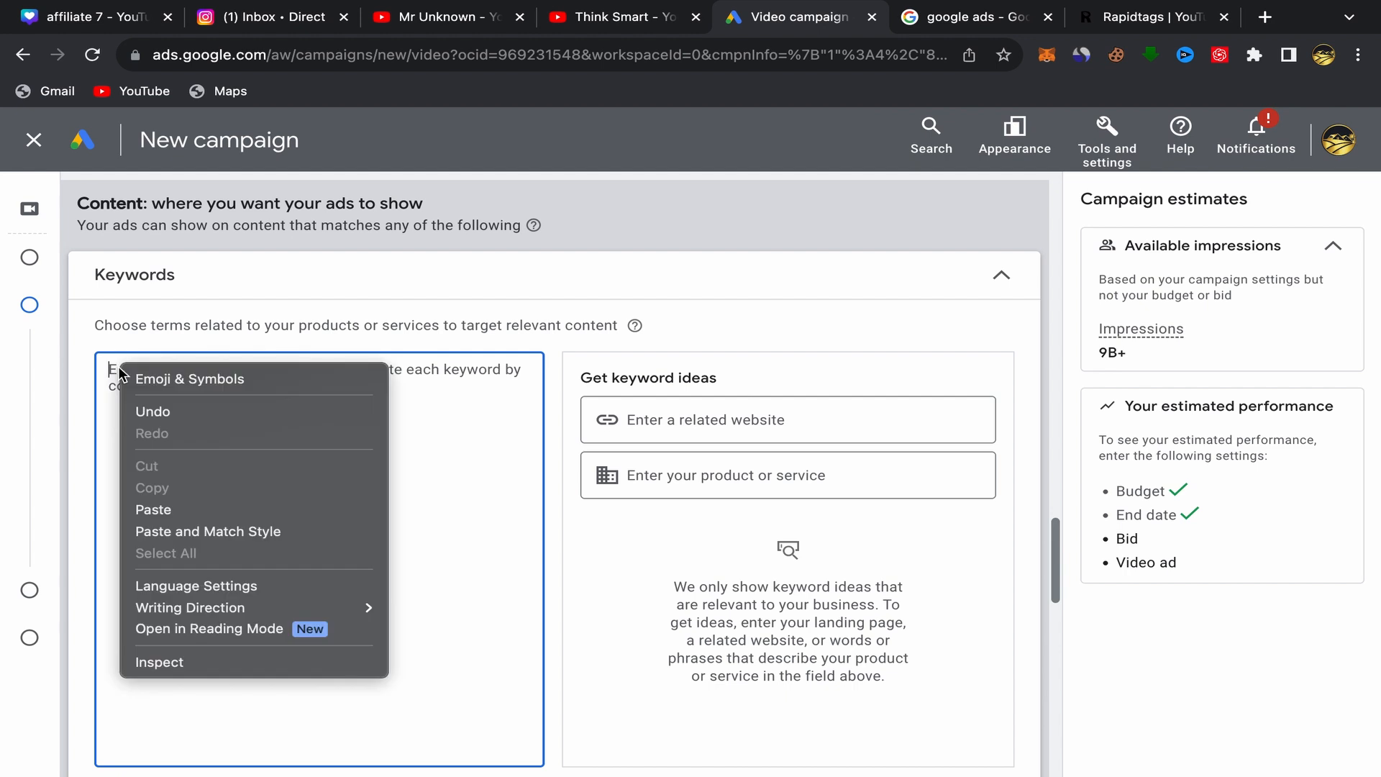
left_click(166, 508)
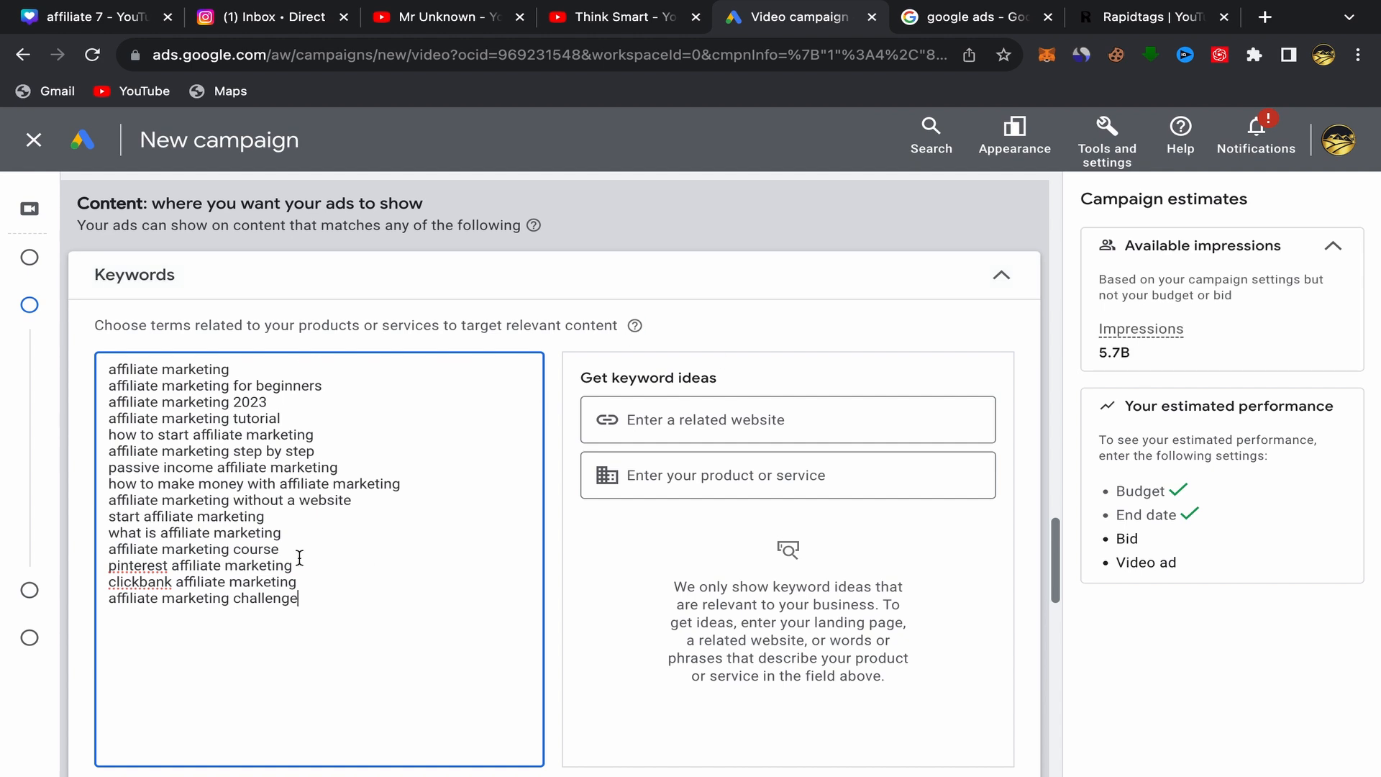
left_click(1001, 276)
Switch to the Think Smart YouTube channel and copy the share link of the popular video "Second Time : I Tried Fiverr Affiliate Marketing"
scroll(580, 502, "down", 1)
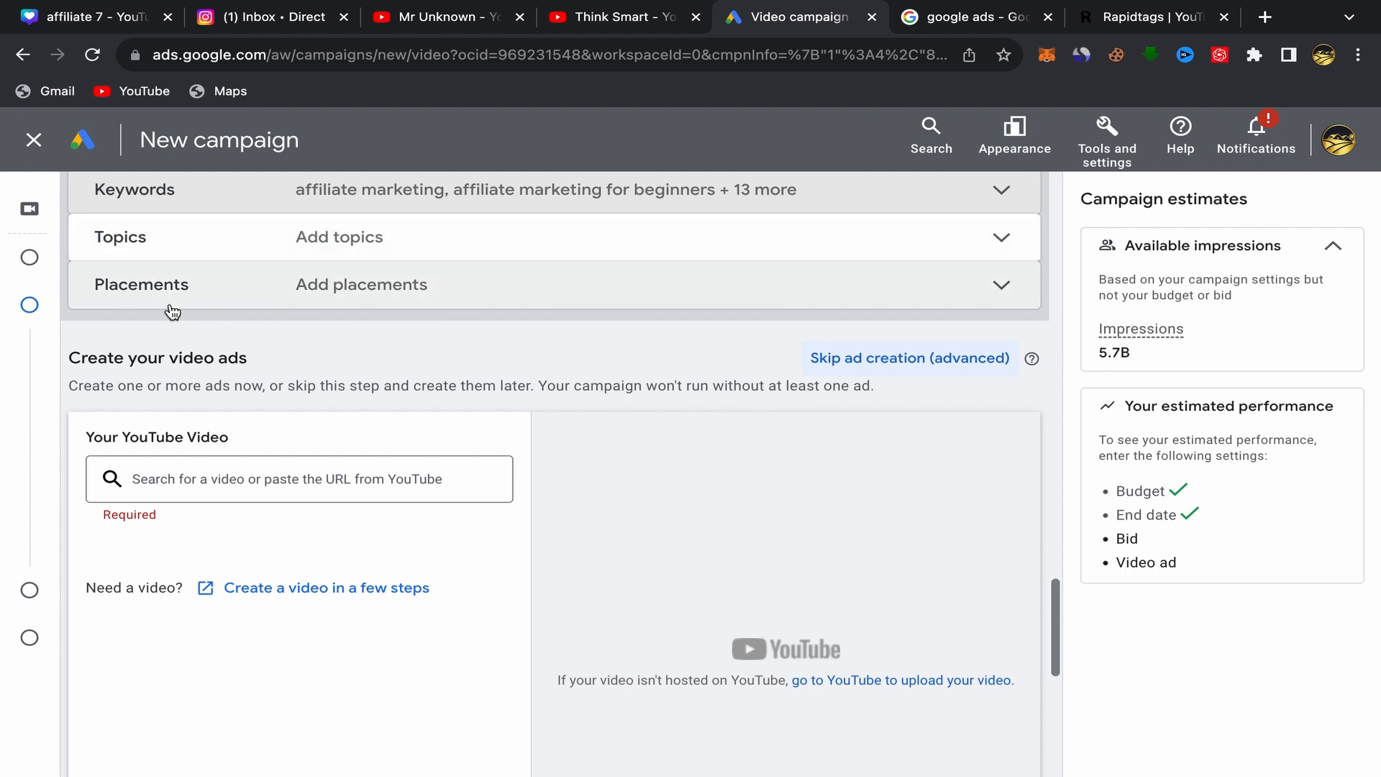
scroll(559, 444, "down", 1)
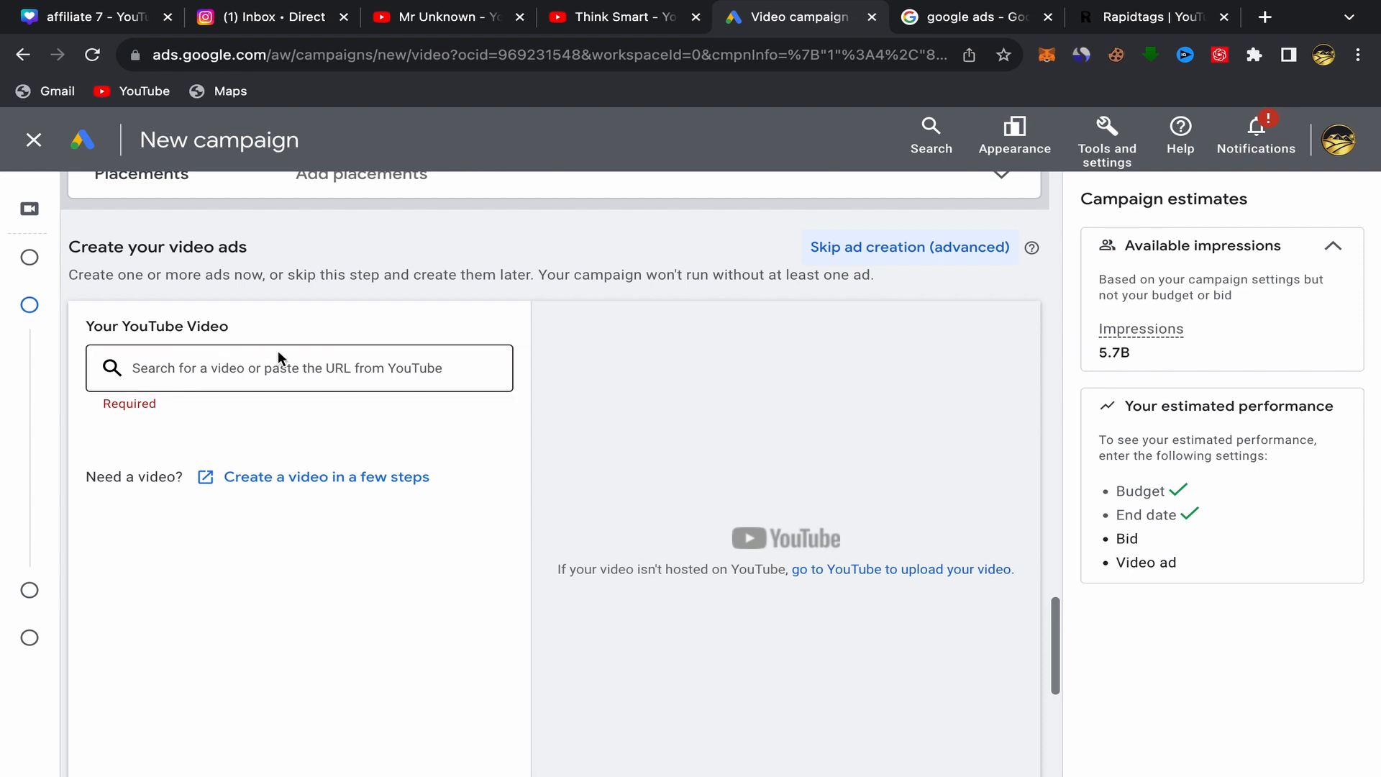
left_click(617, 11)
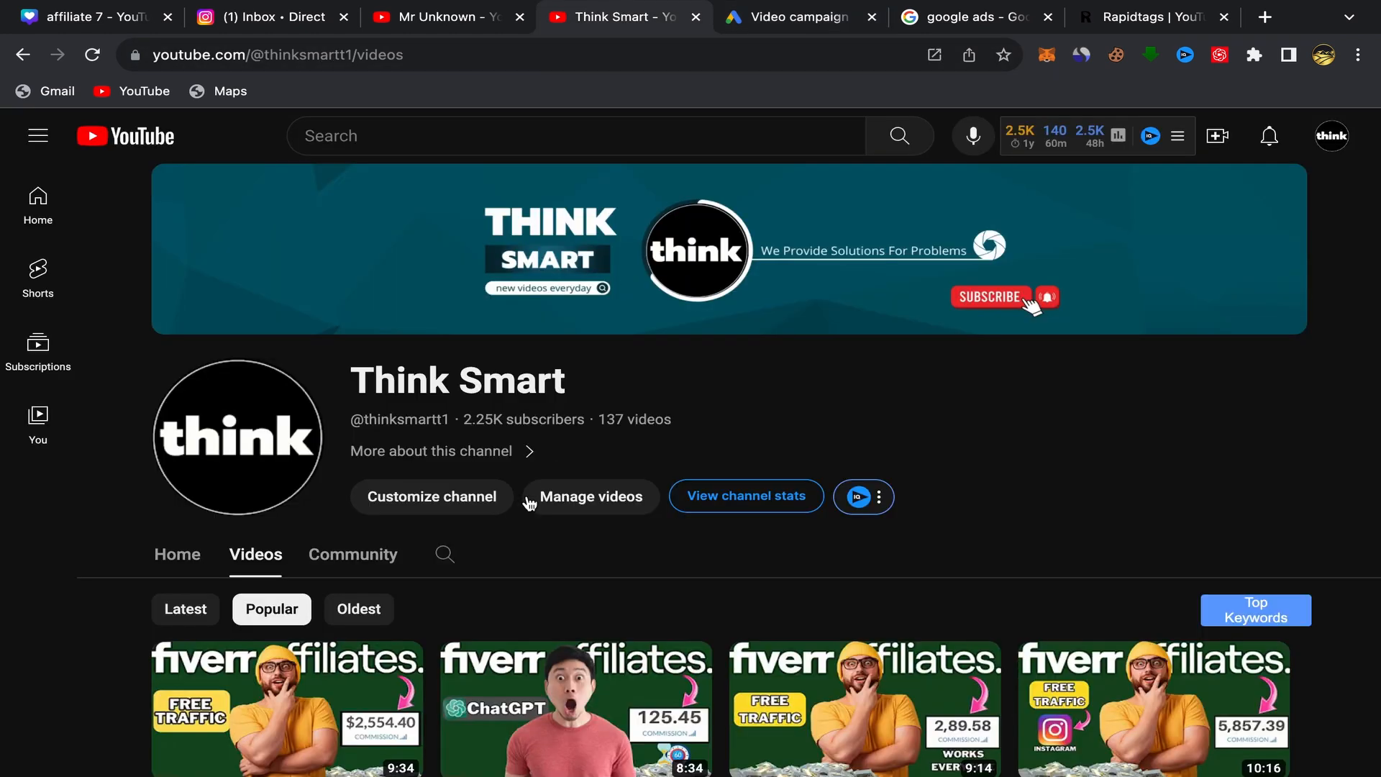
scroll(504, 684, "down", 5)
mouse_move(981, 448)
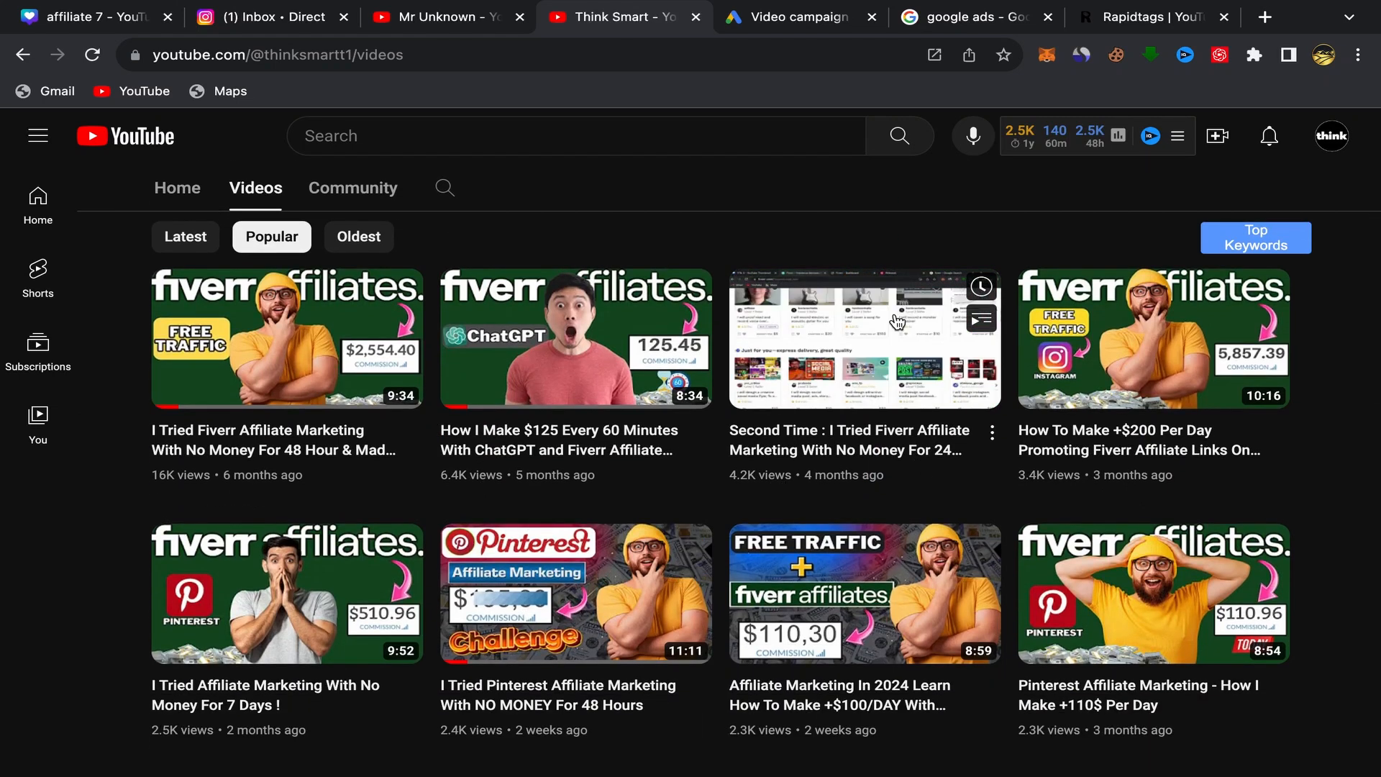
left_click(991, 433)
left_click(1051, 621)
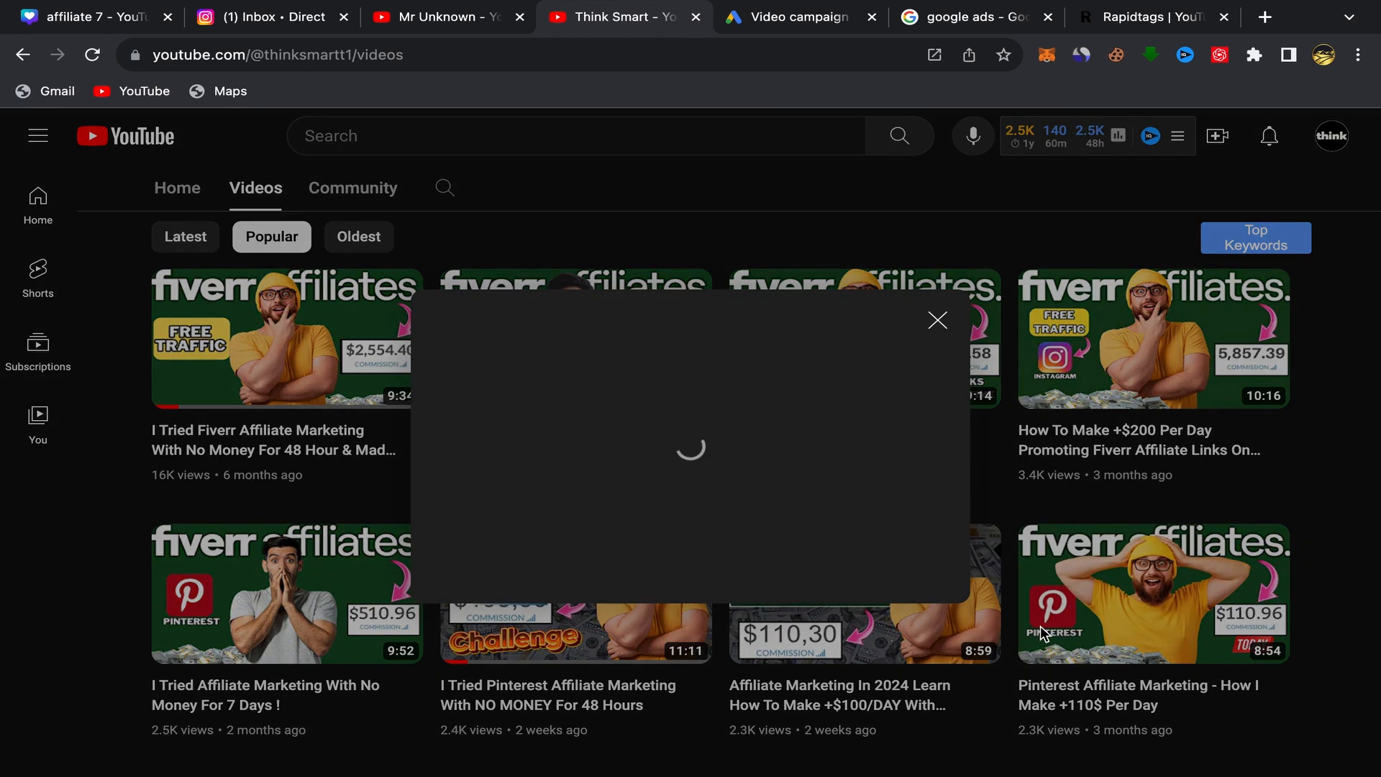
left_click(902, 562)
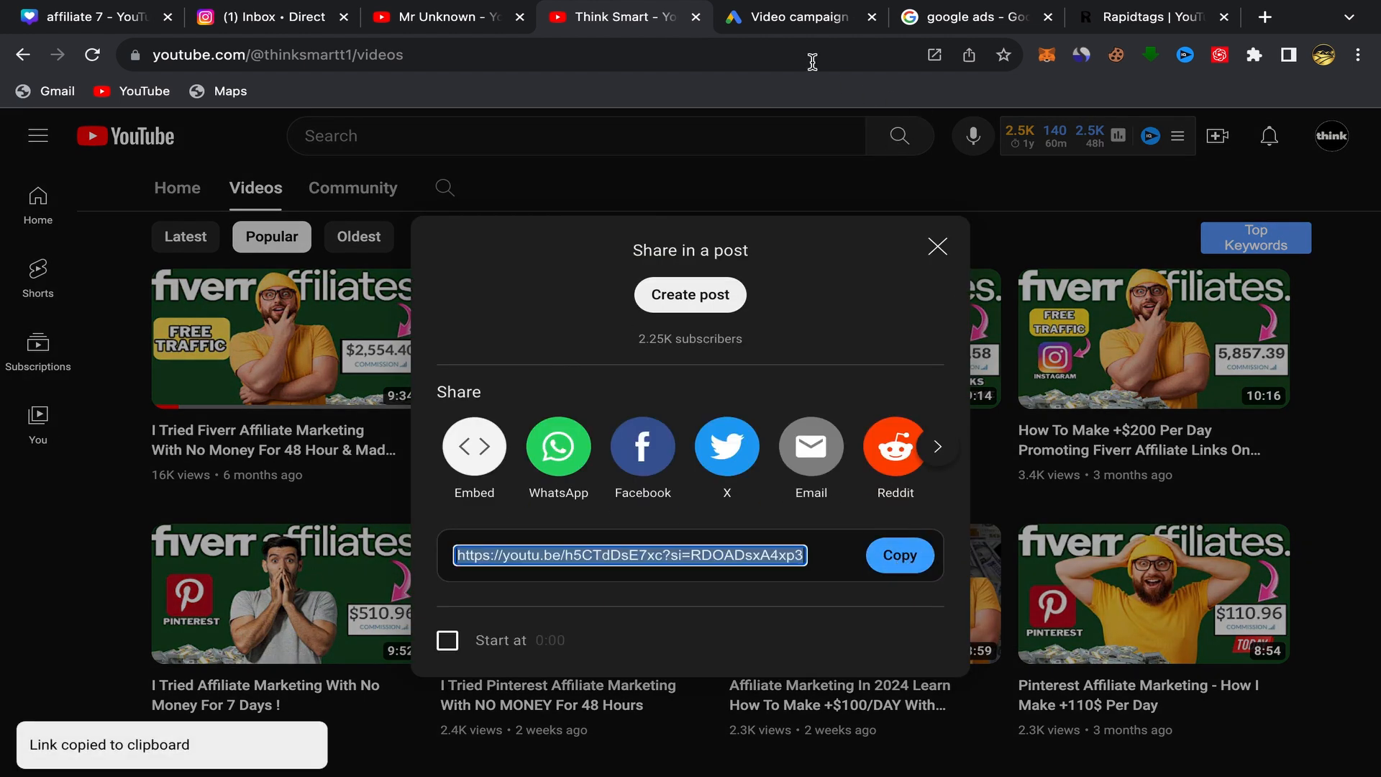
Switch back to the Google Ads campaign, paste the copied link as the ad's YouTube video and choose the In-feed video ad format
left_click(798, 20)
left_click(148, 367)
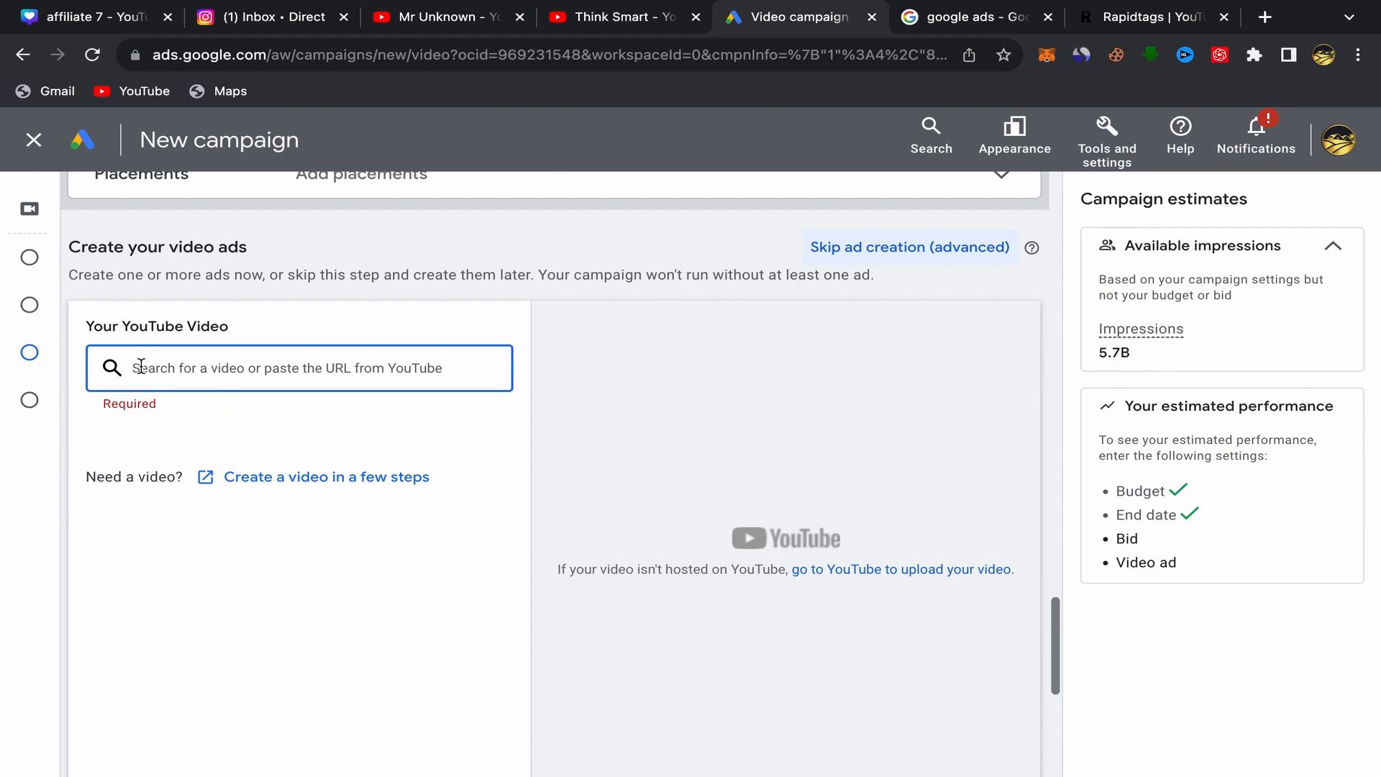
right_click(141, 367)
left_click(195, 512)
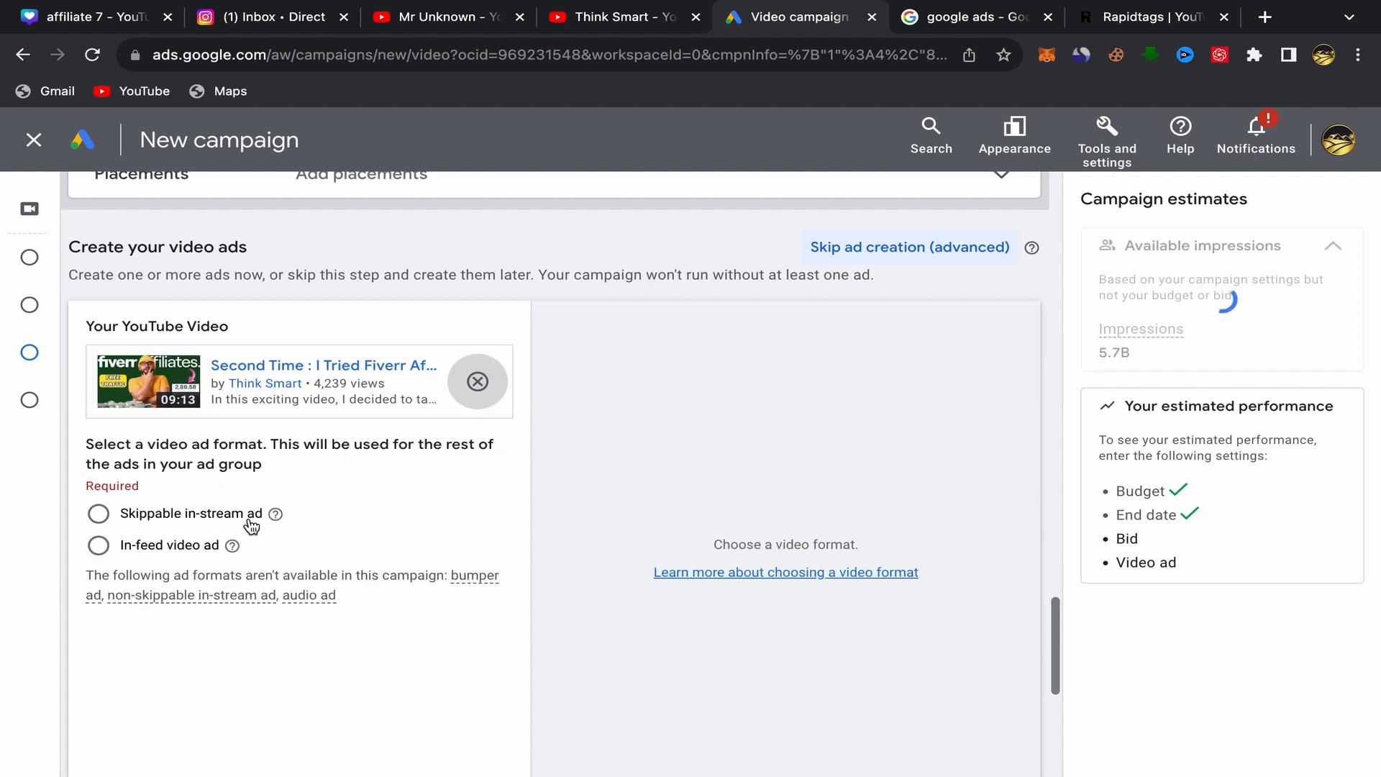
scroll(248, 521, "down", 2)
left_click(98, 450)
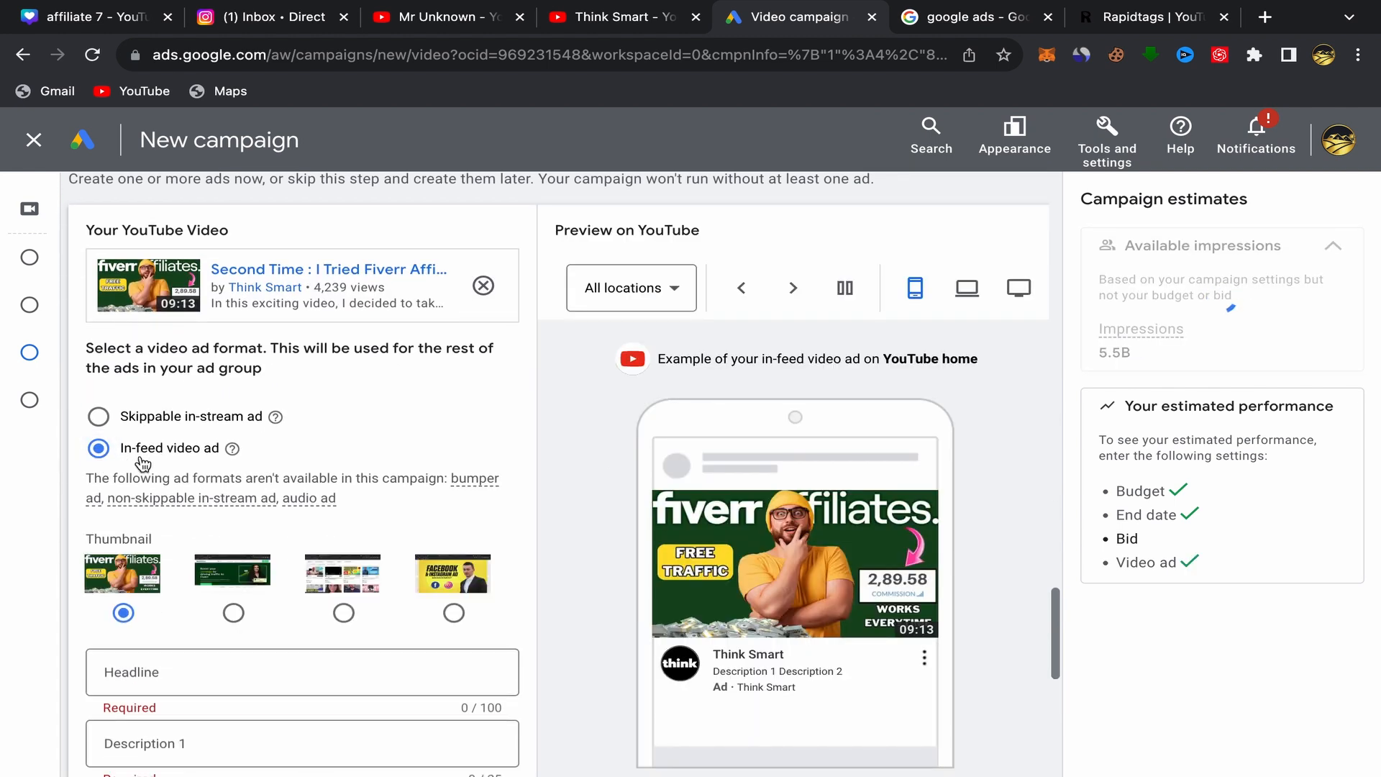
Enter "Affiliate marketing for beginners" as the in-feed video ad's headline
scroll(256, 462, "down", 4)
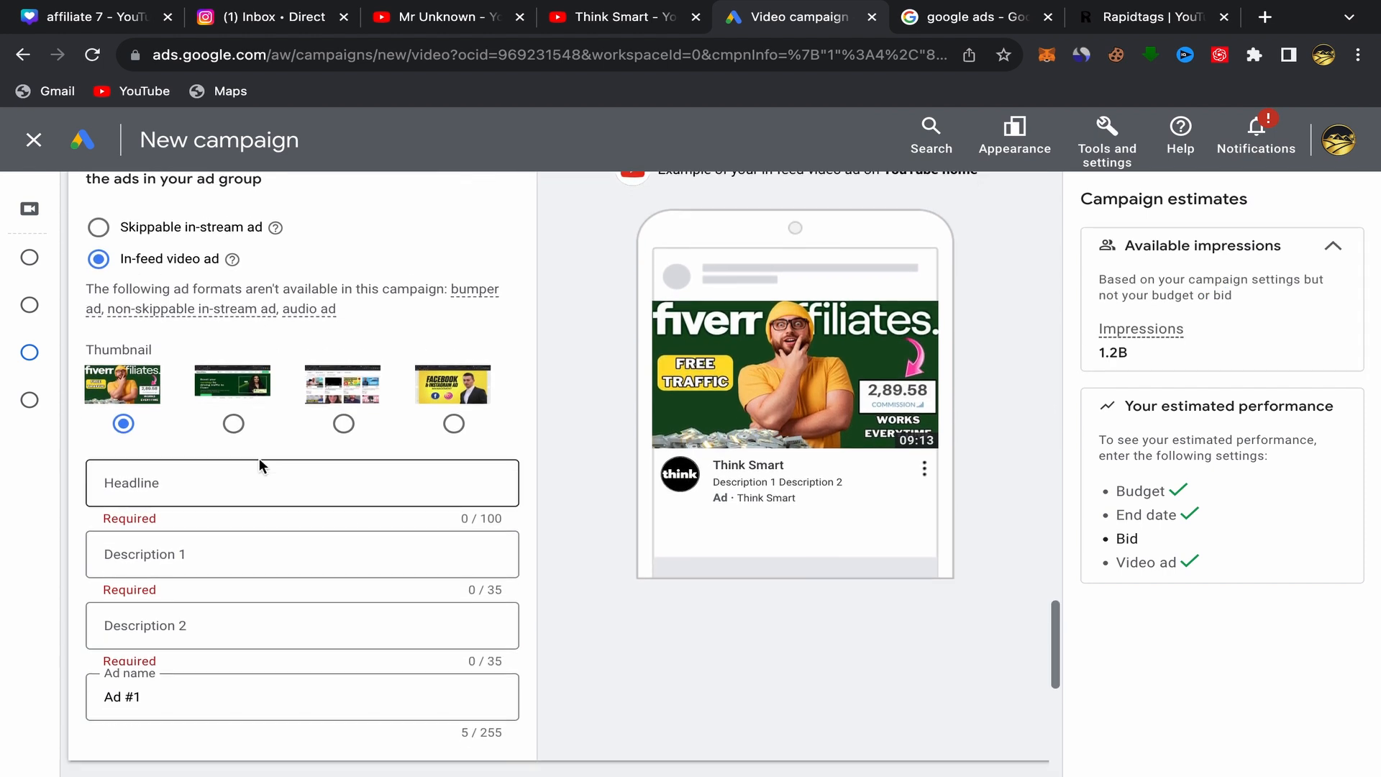
left_click(130, 370)
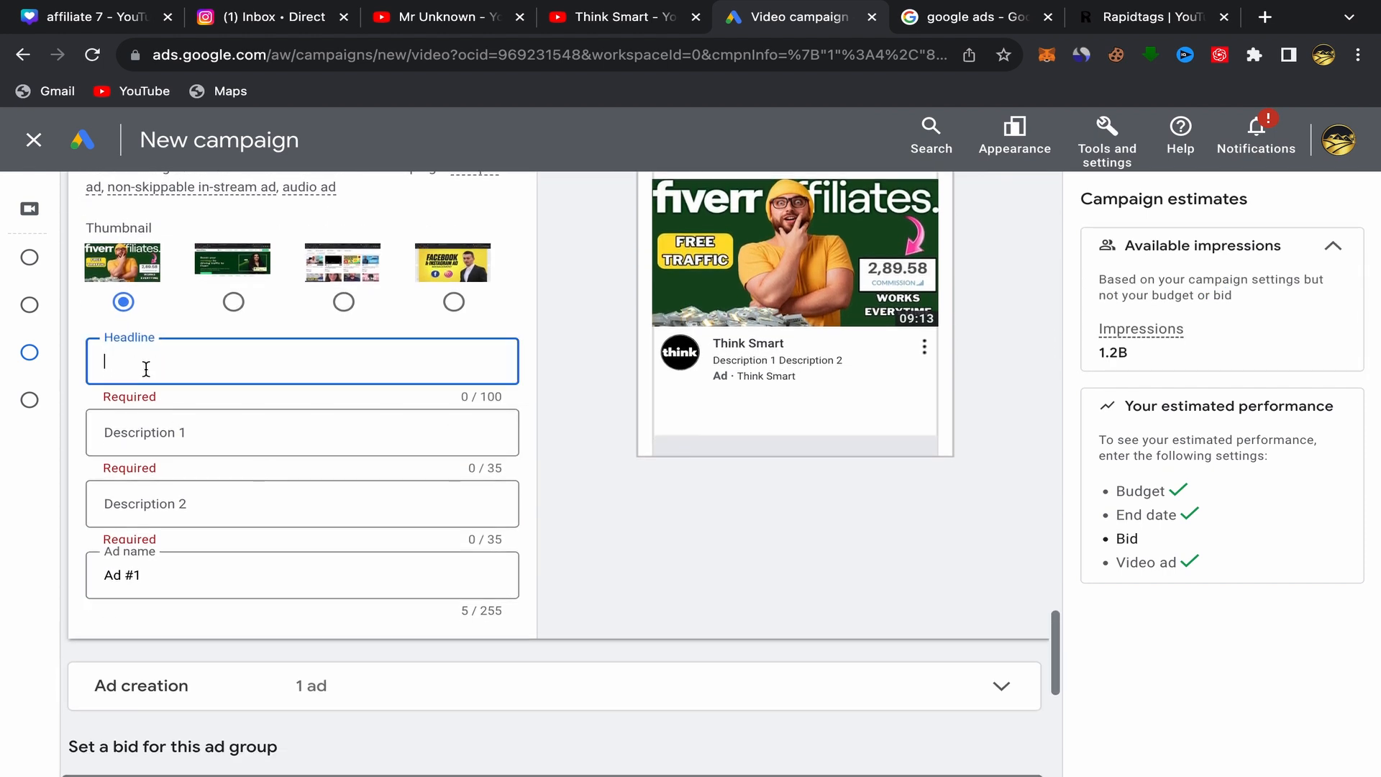
type("Affiliate")
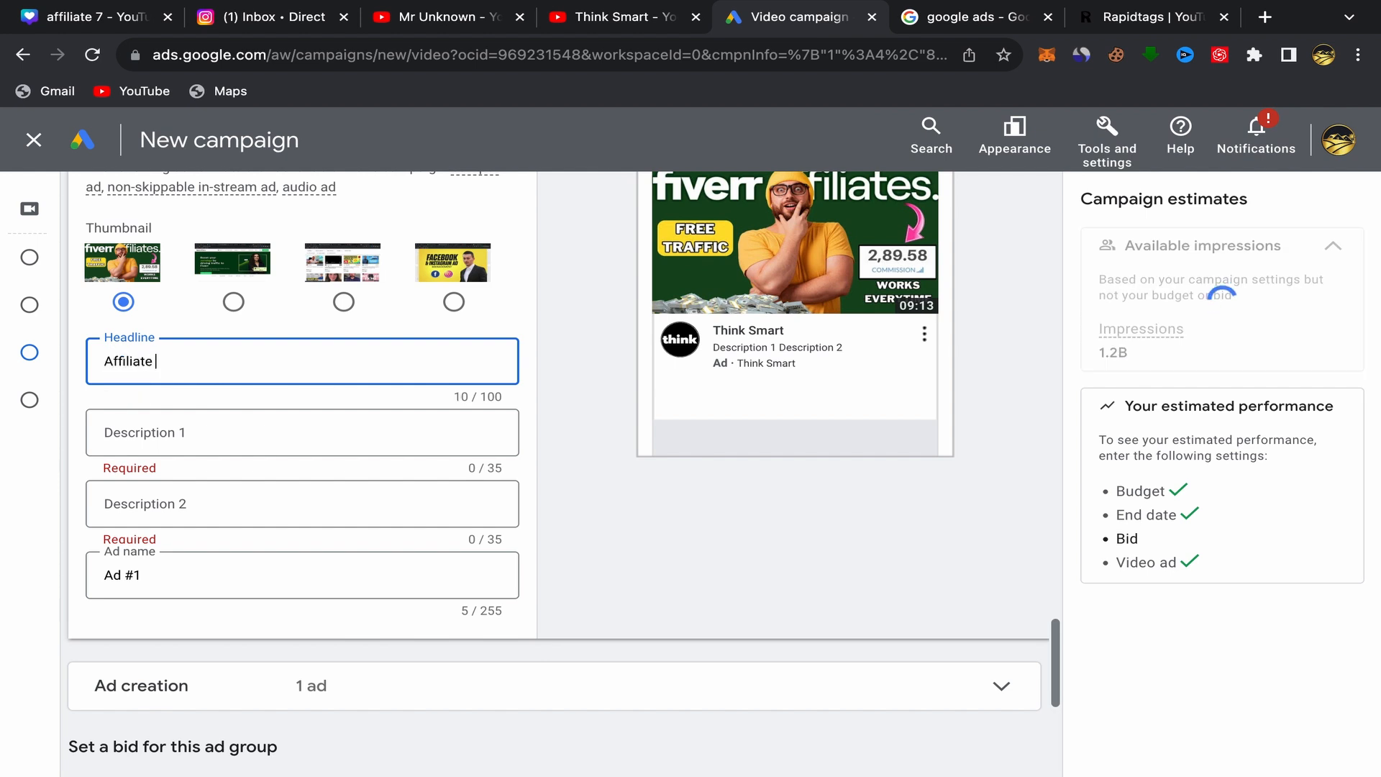
type(" marketing")
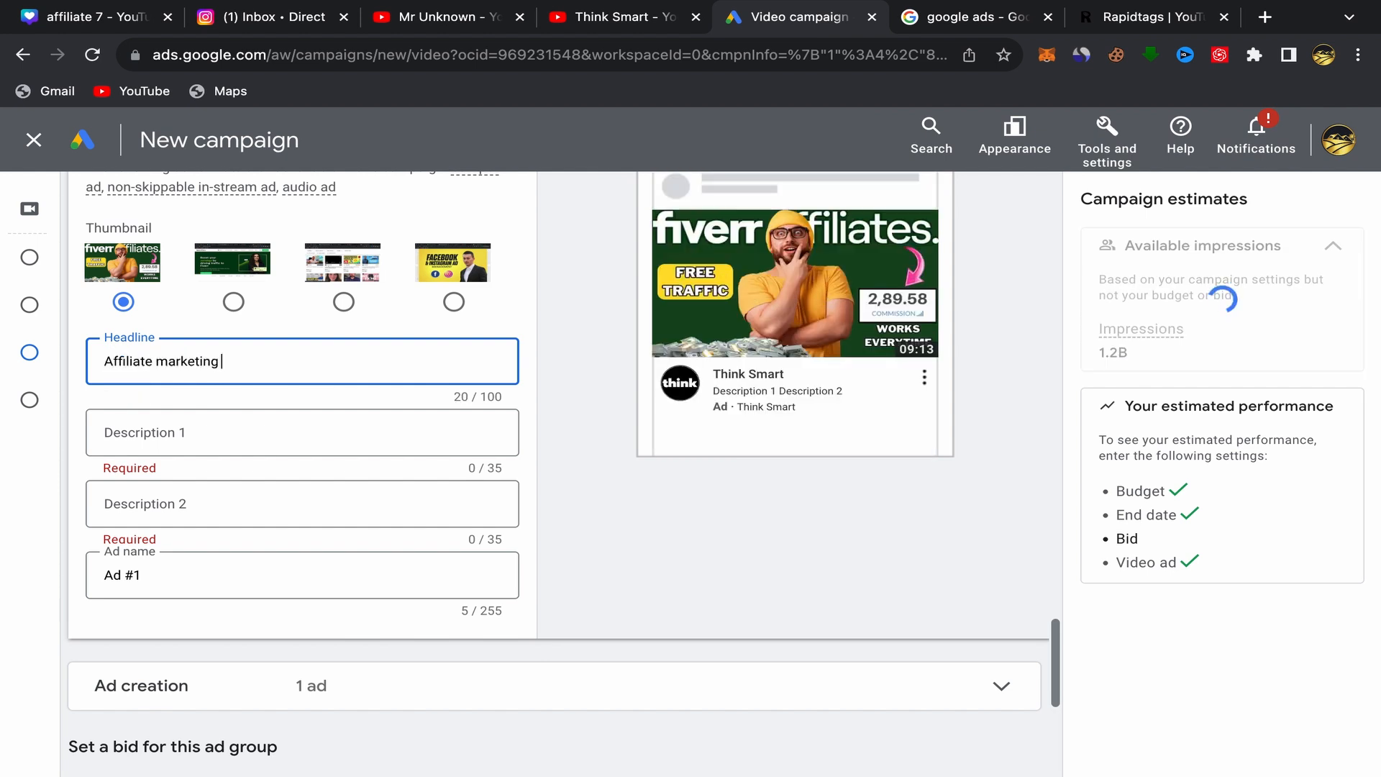
type(" fir")
key("BackSpace")
key("BackSpace")
key("BackSpace")
type("o")
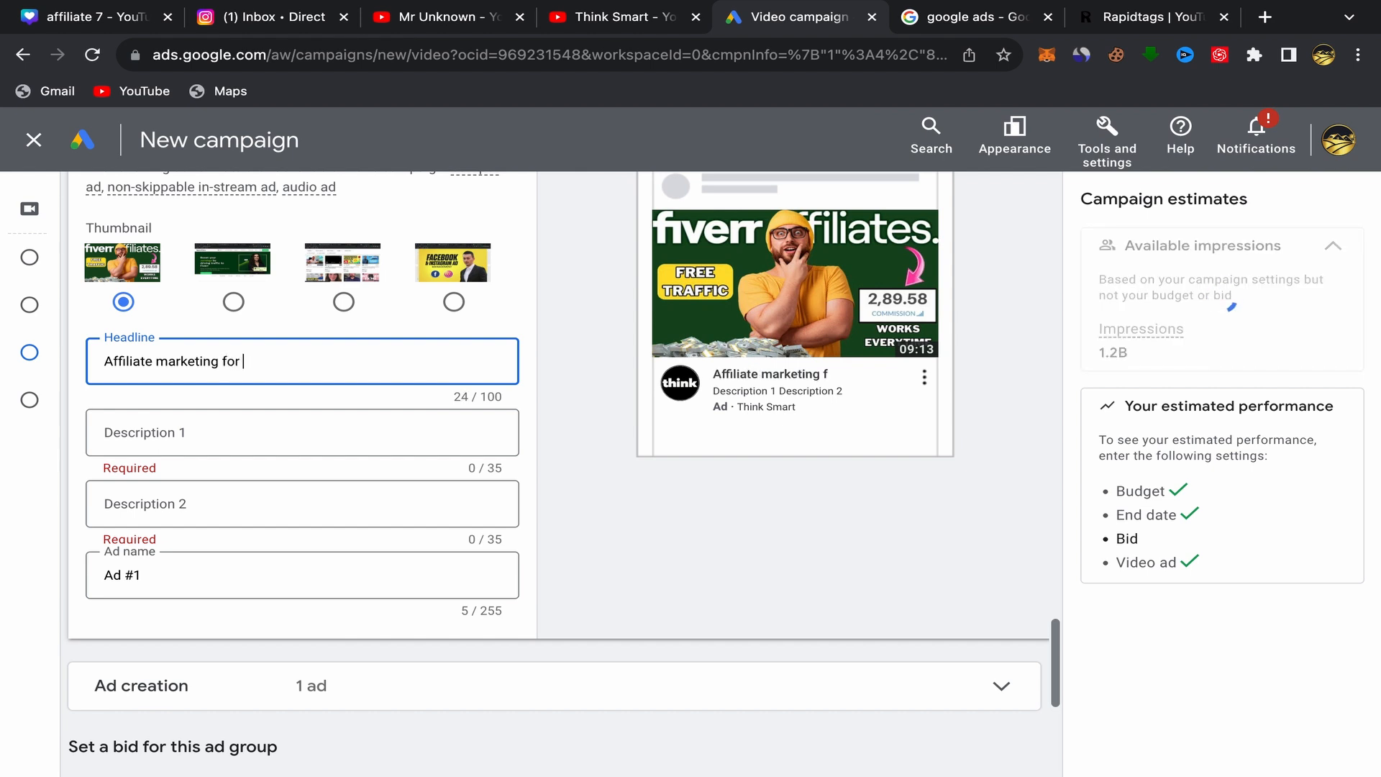
type("r beginners")
left_click(145, 435)
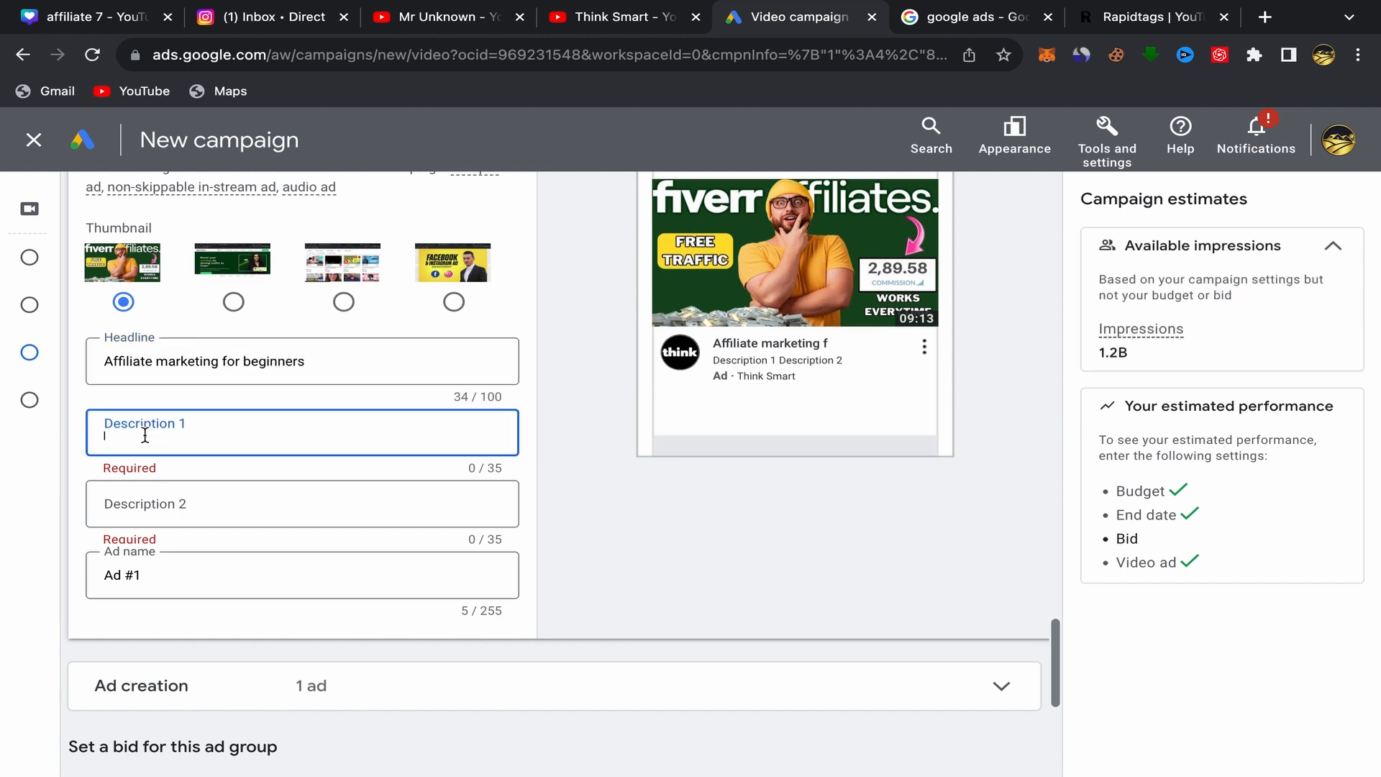
type("watch now")
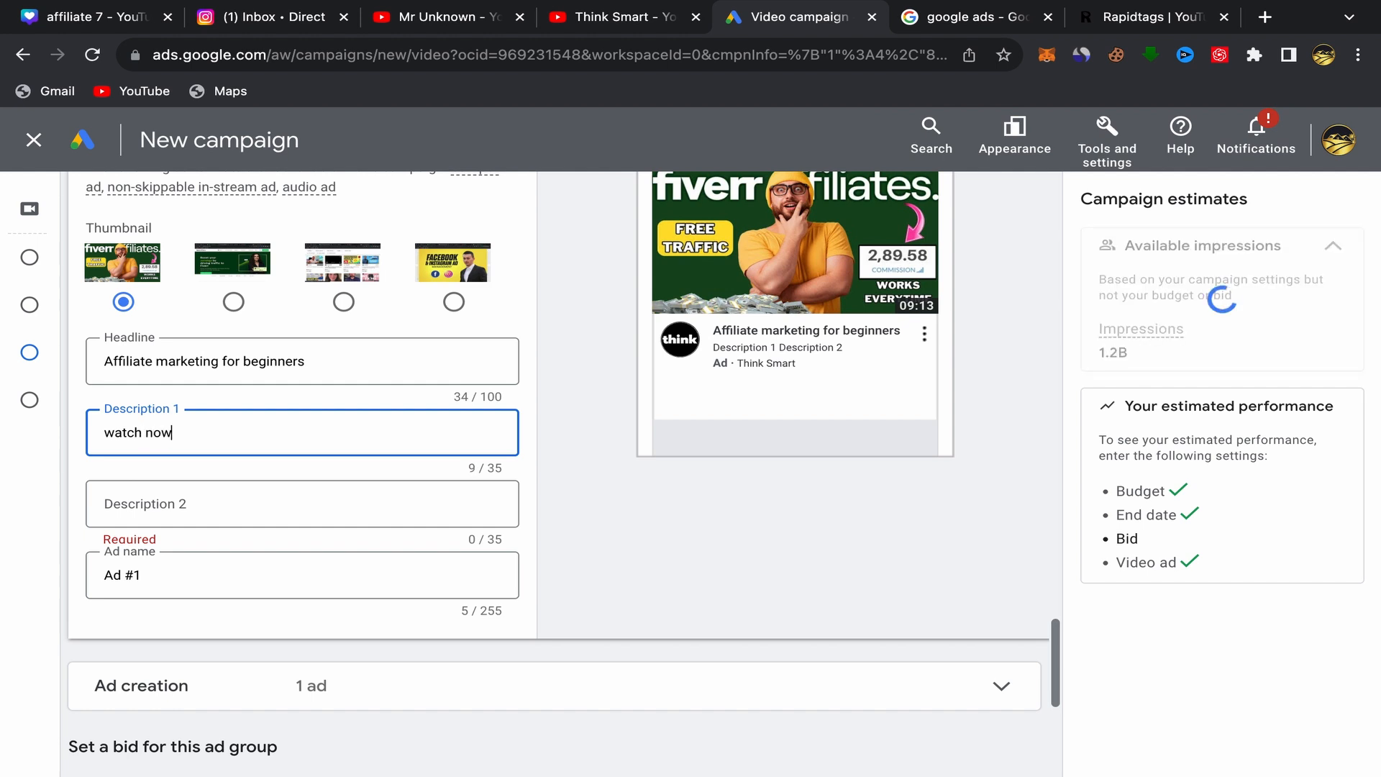
left_click(173, 501)
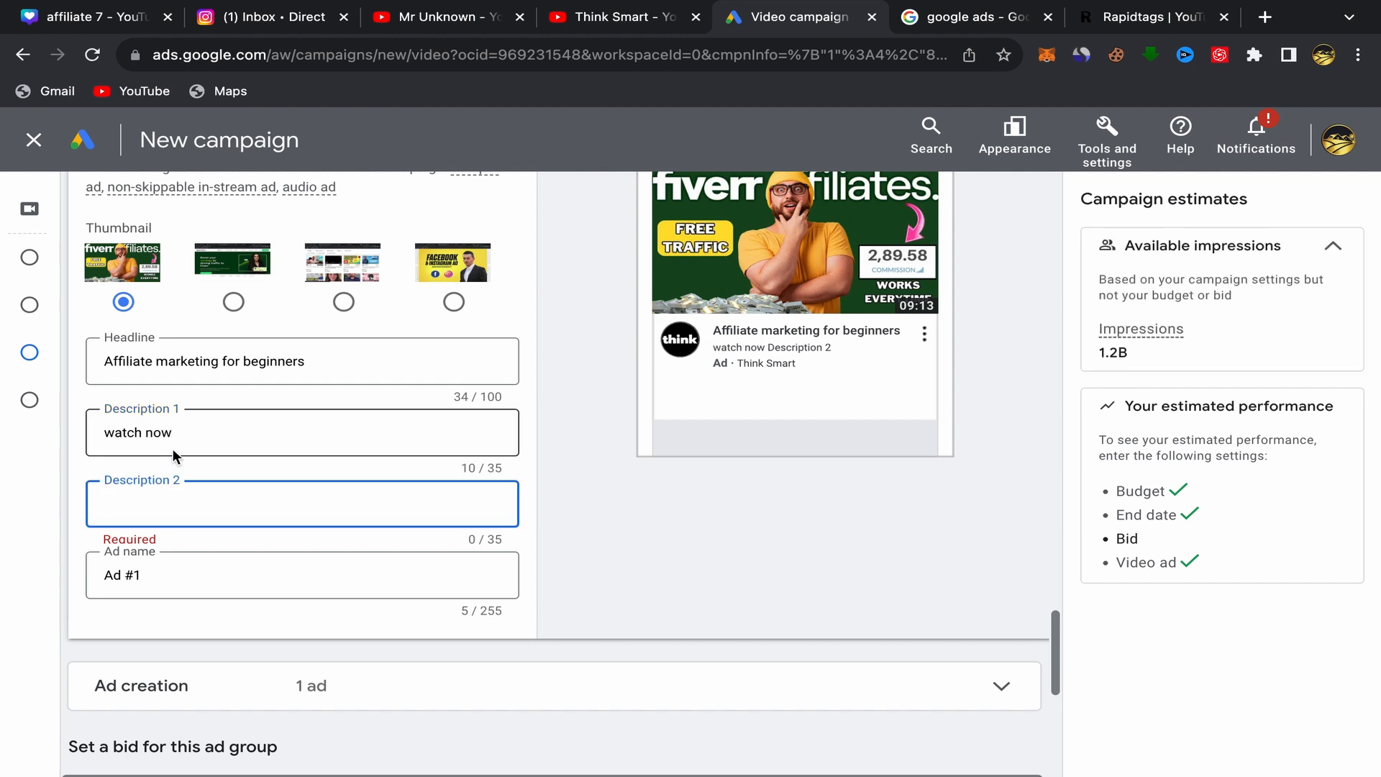
left_click(158, 435)
triple_click(158, 435)
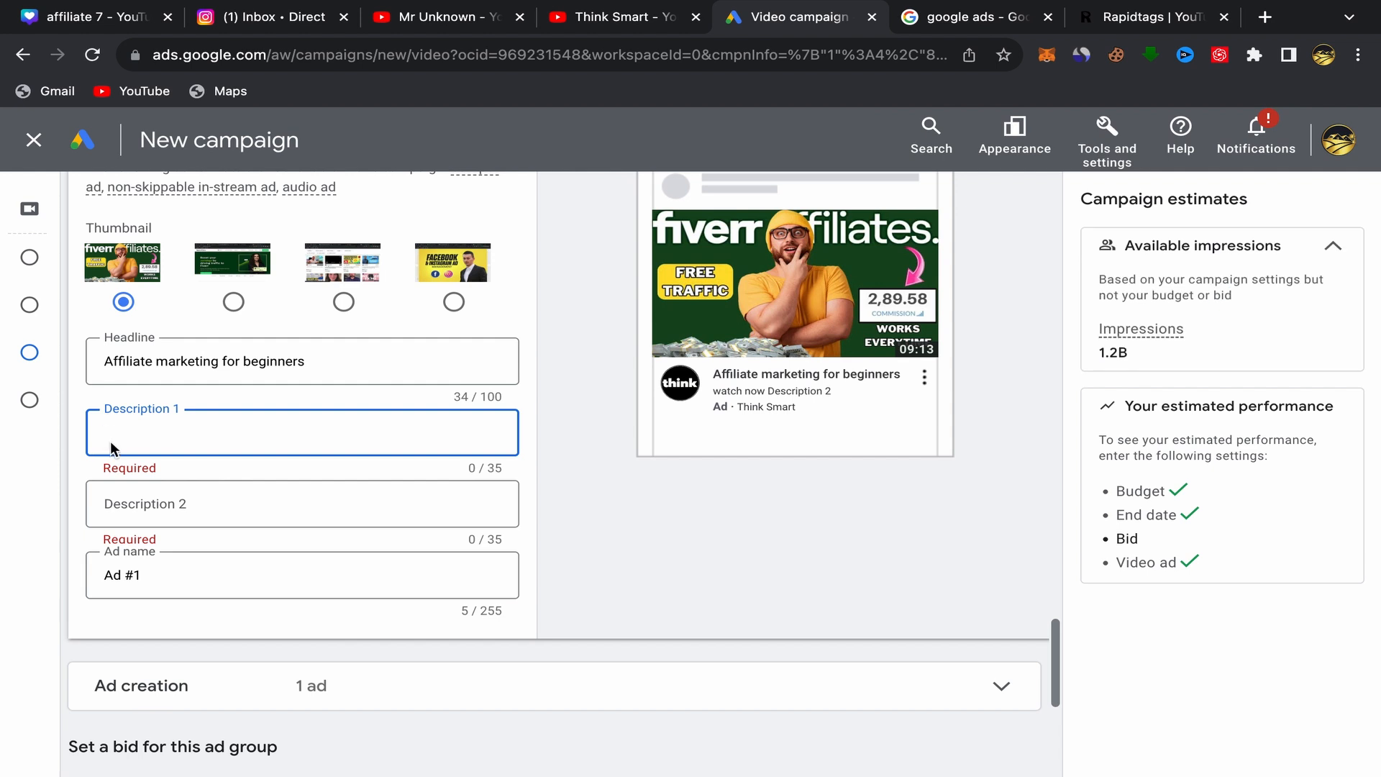
Set the ad's Description 1 to "Video Out" and Description 2 to "Watch Now"
type("Vi")
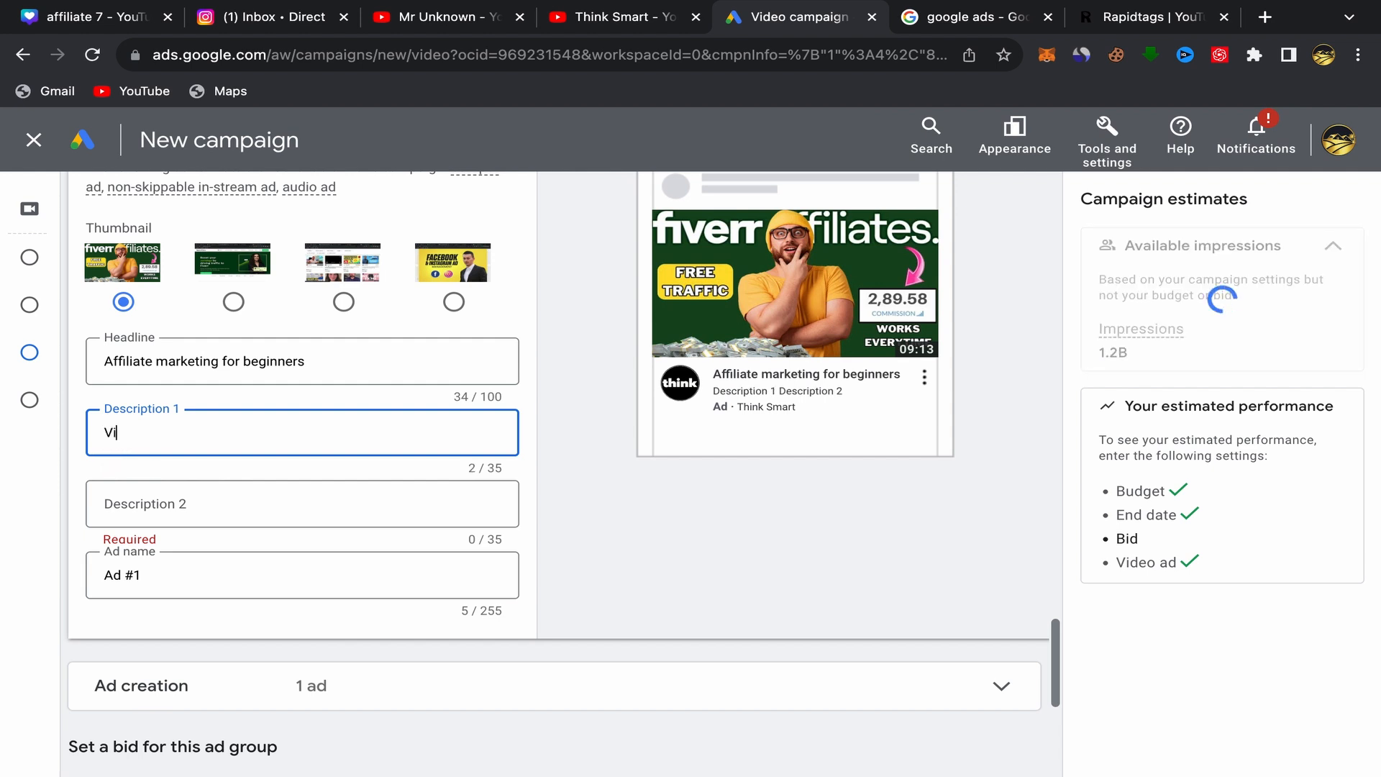
type("deo Out")
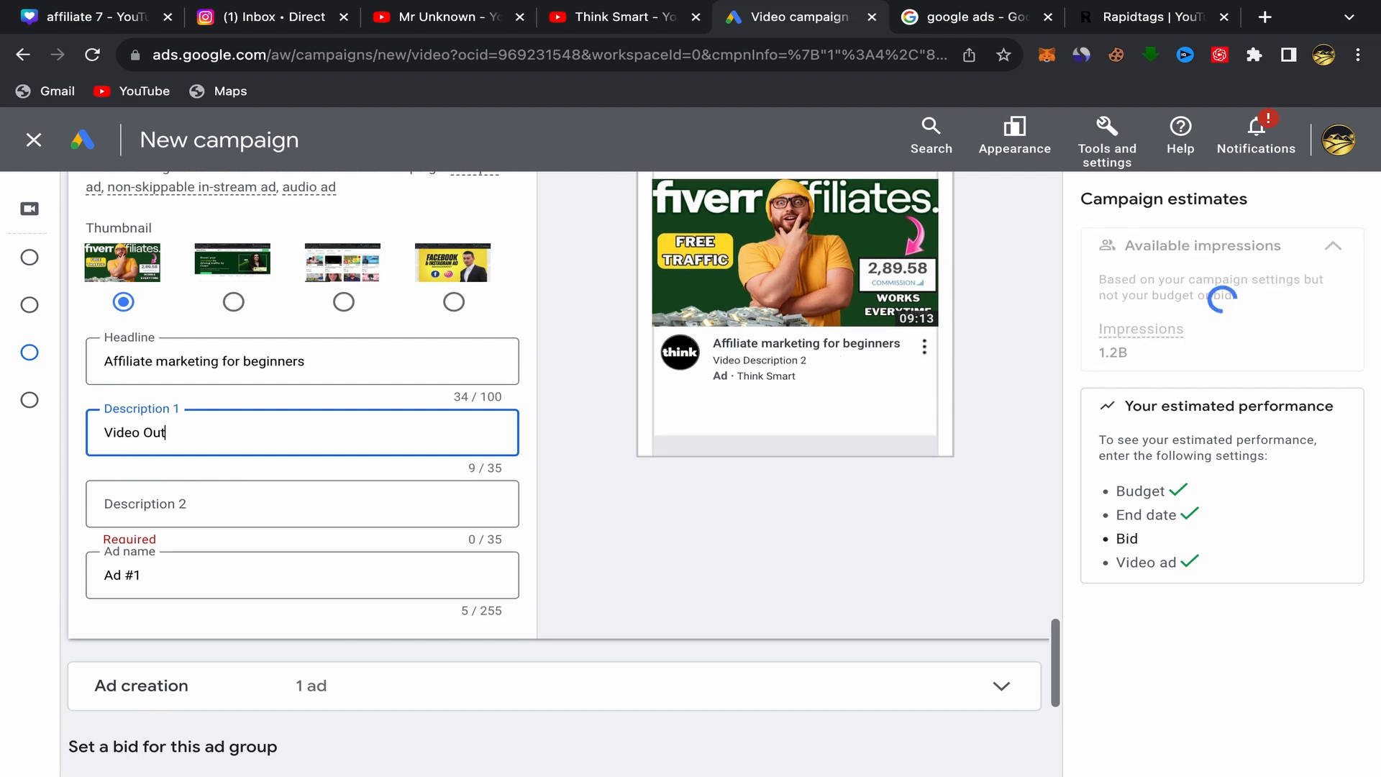
left_click(131, 509)
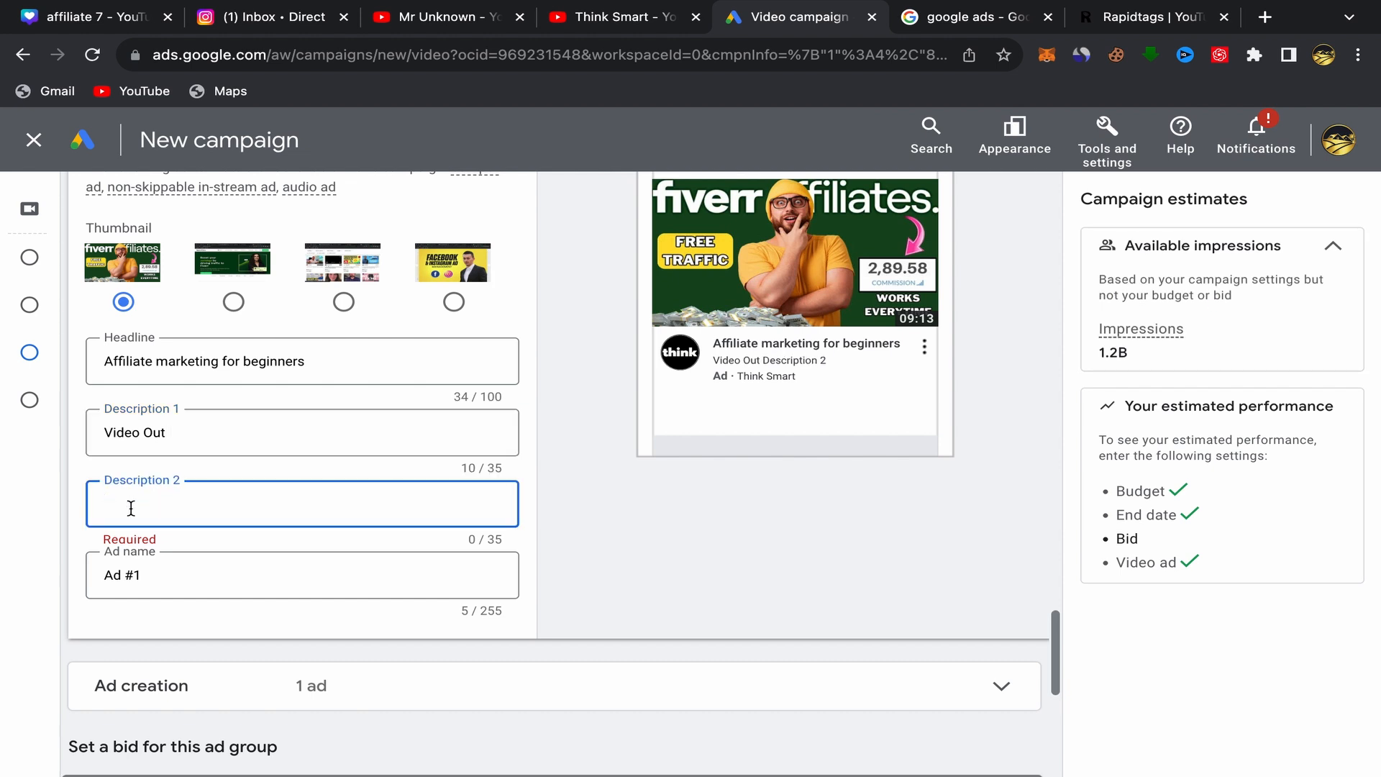
type("Watch ")
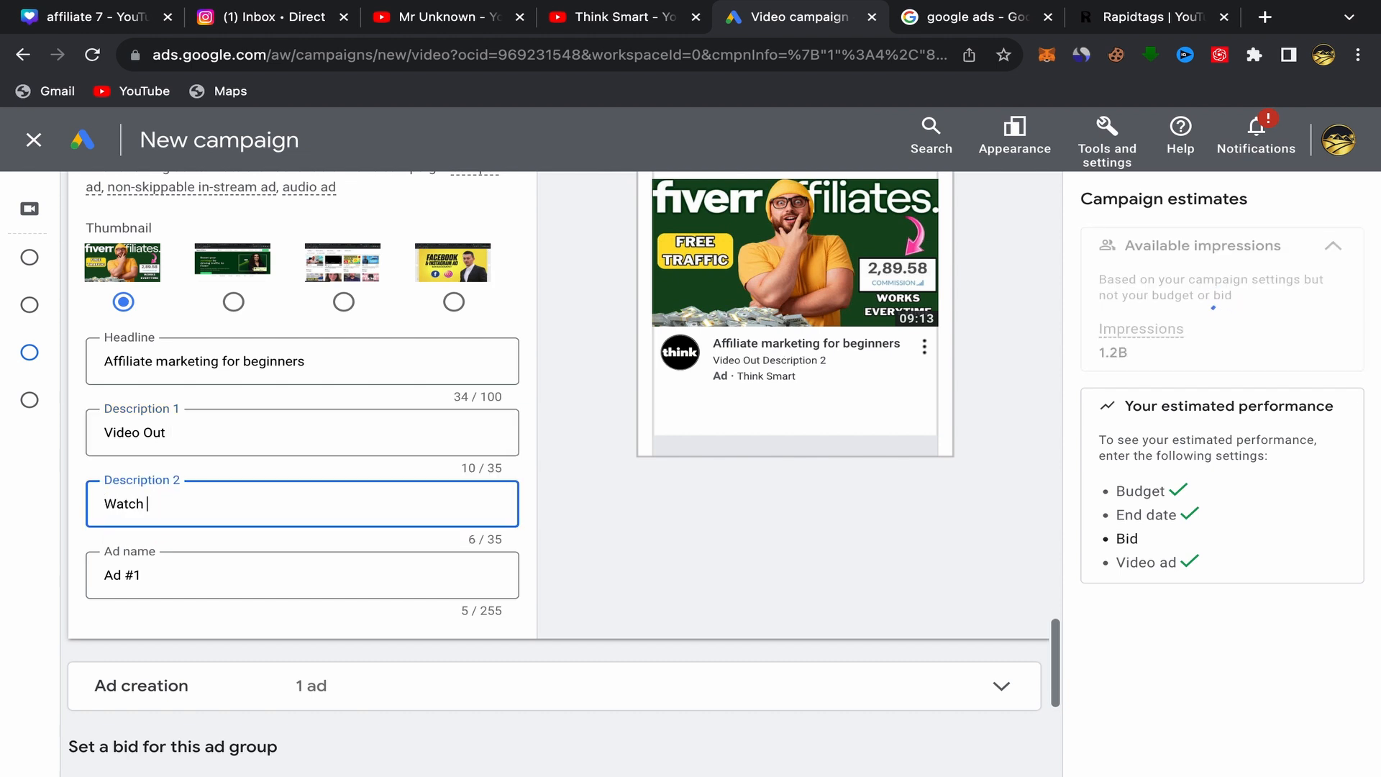
type("Now")
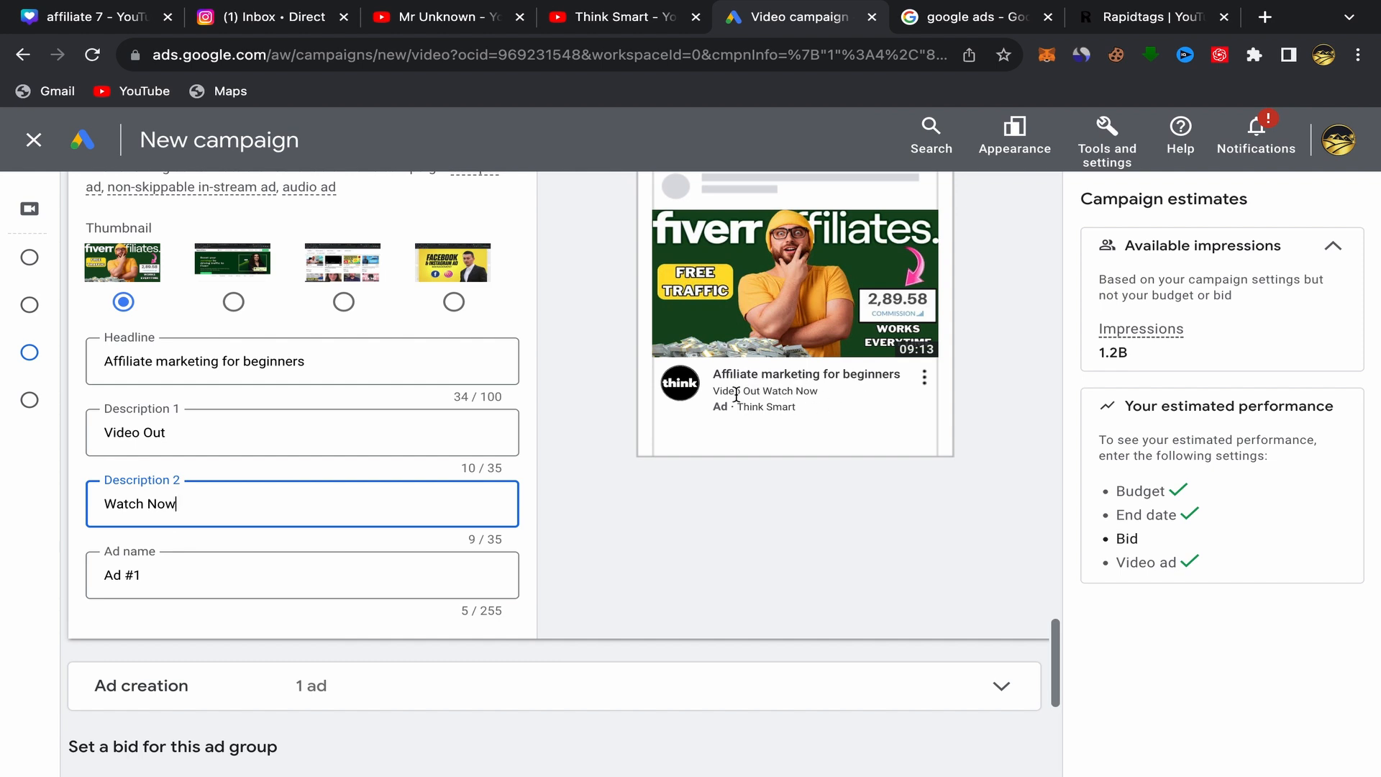
Review the ad's preview and change its ad name to "Ad #1youtube"
scroll(736, 395, "up", 2)
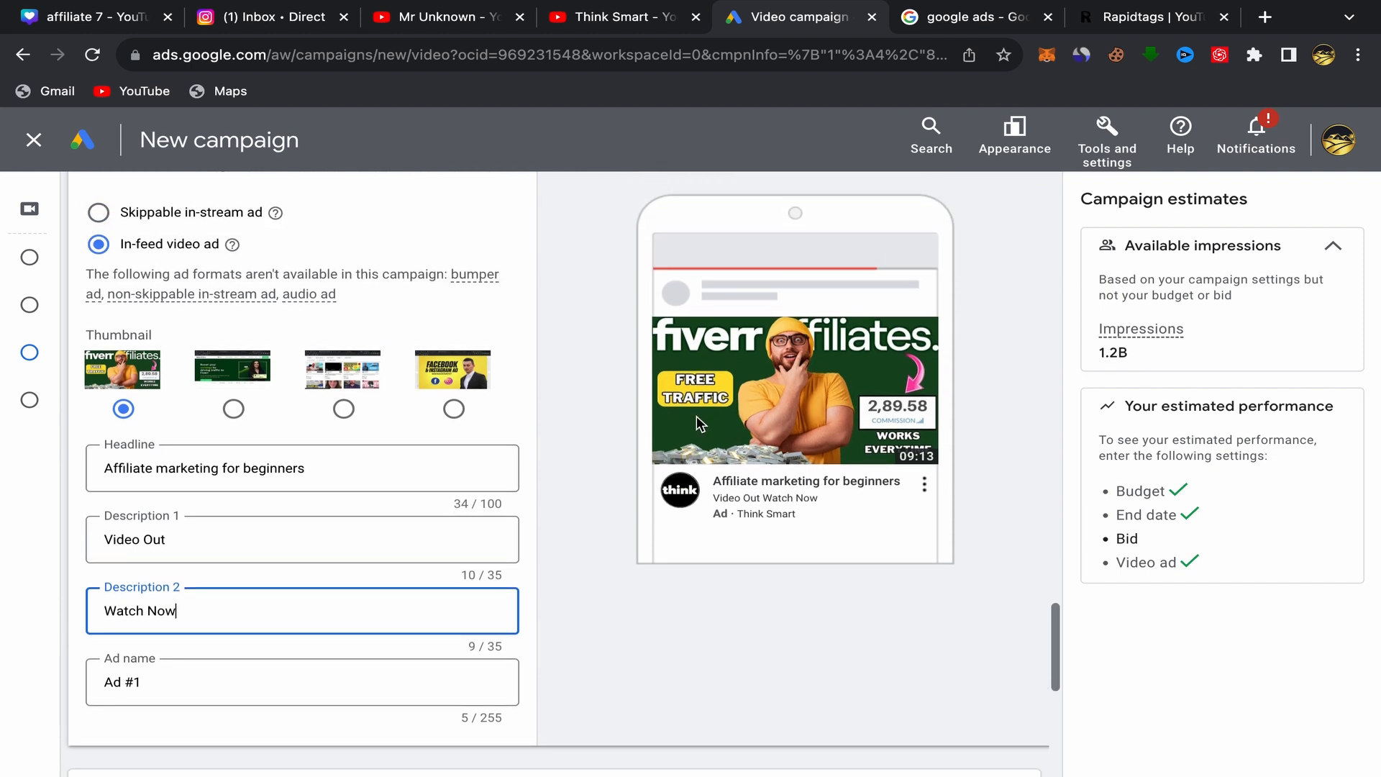
scroll(868, 366, "up", 2)
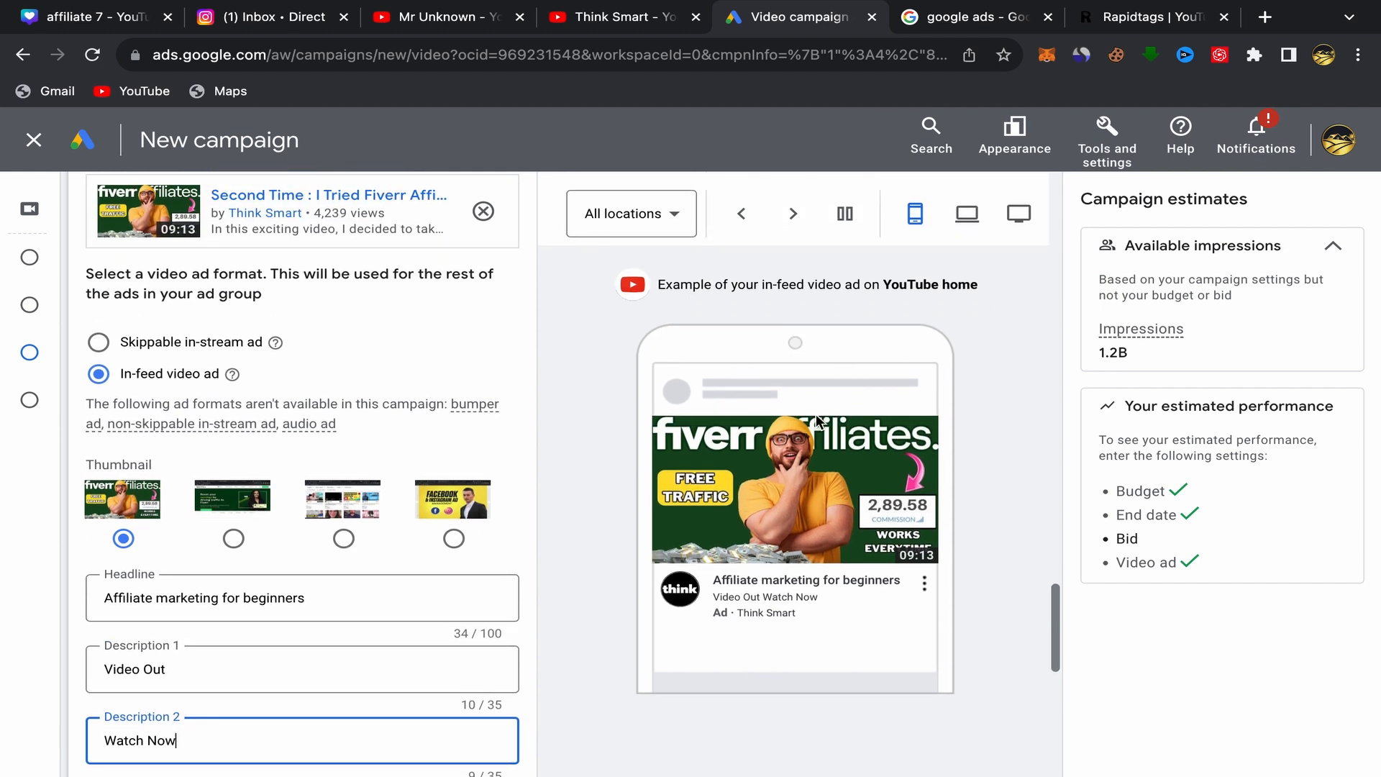
scroll(562, 432, "down", 5)
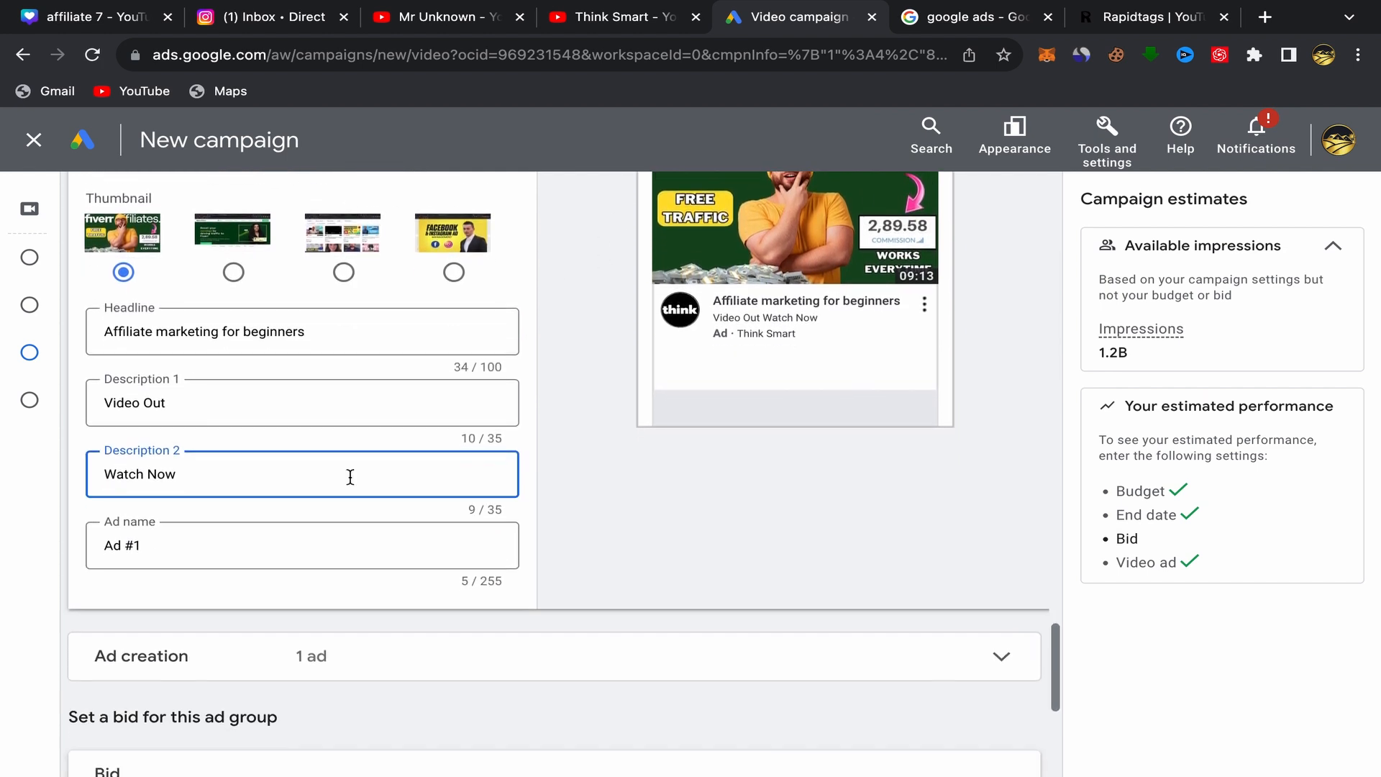
left_click(177, 489)
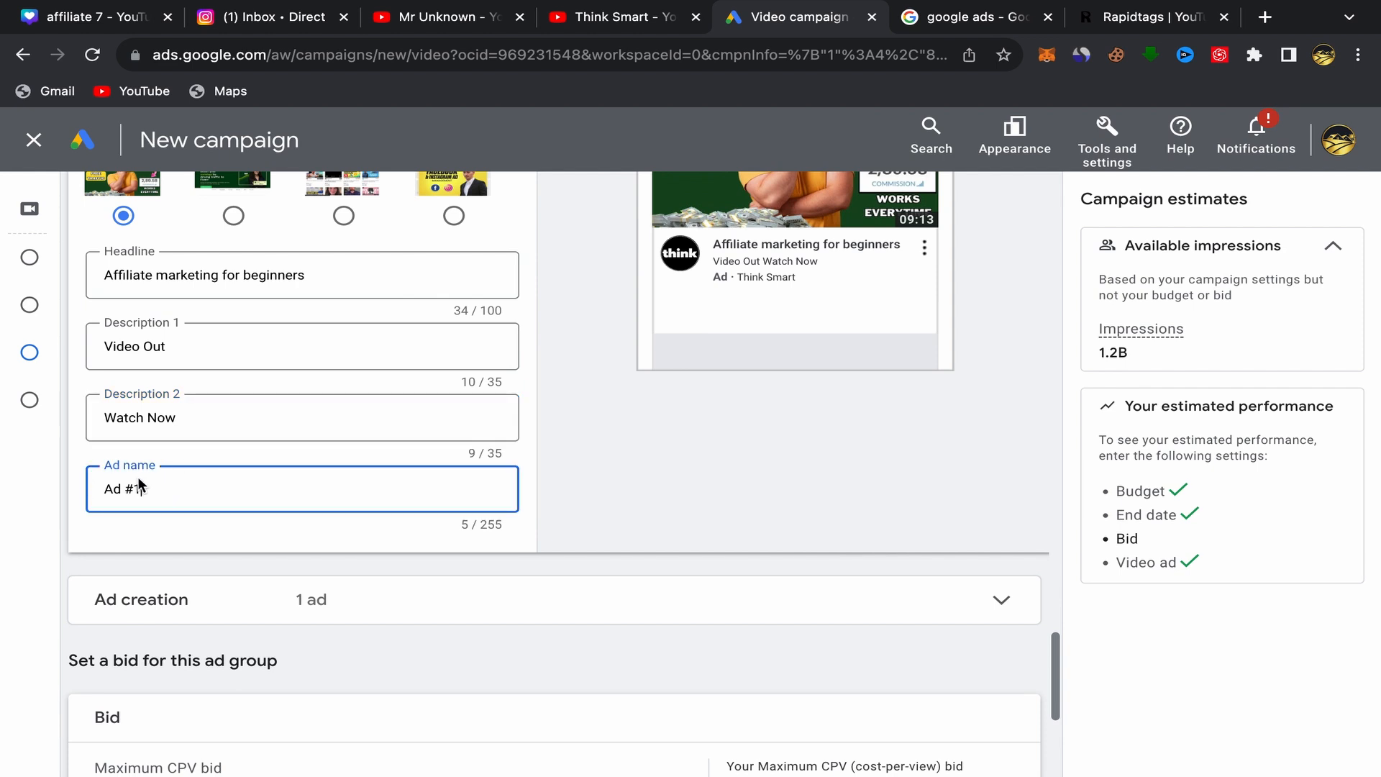
type("youtu")
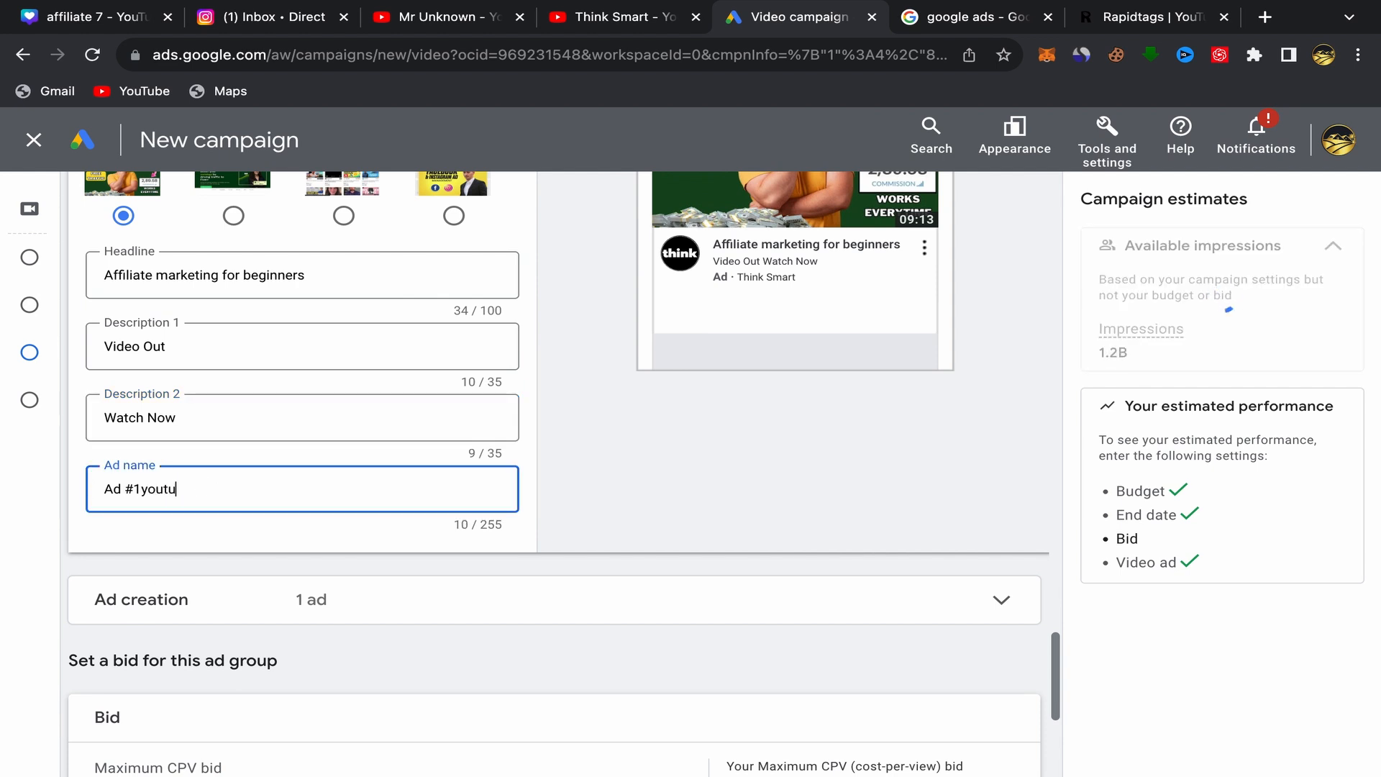
type("be")
Set the ad group's maximum CPV bid to MAD 0.03 and check the estimated views for the campaign
scroll(377, 522, "down", 4)
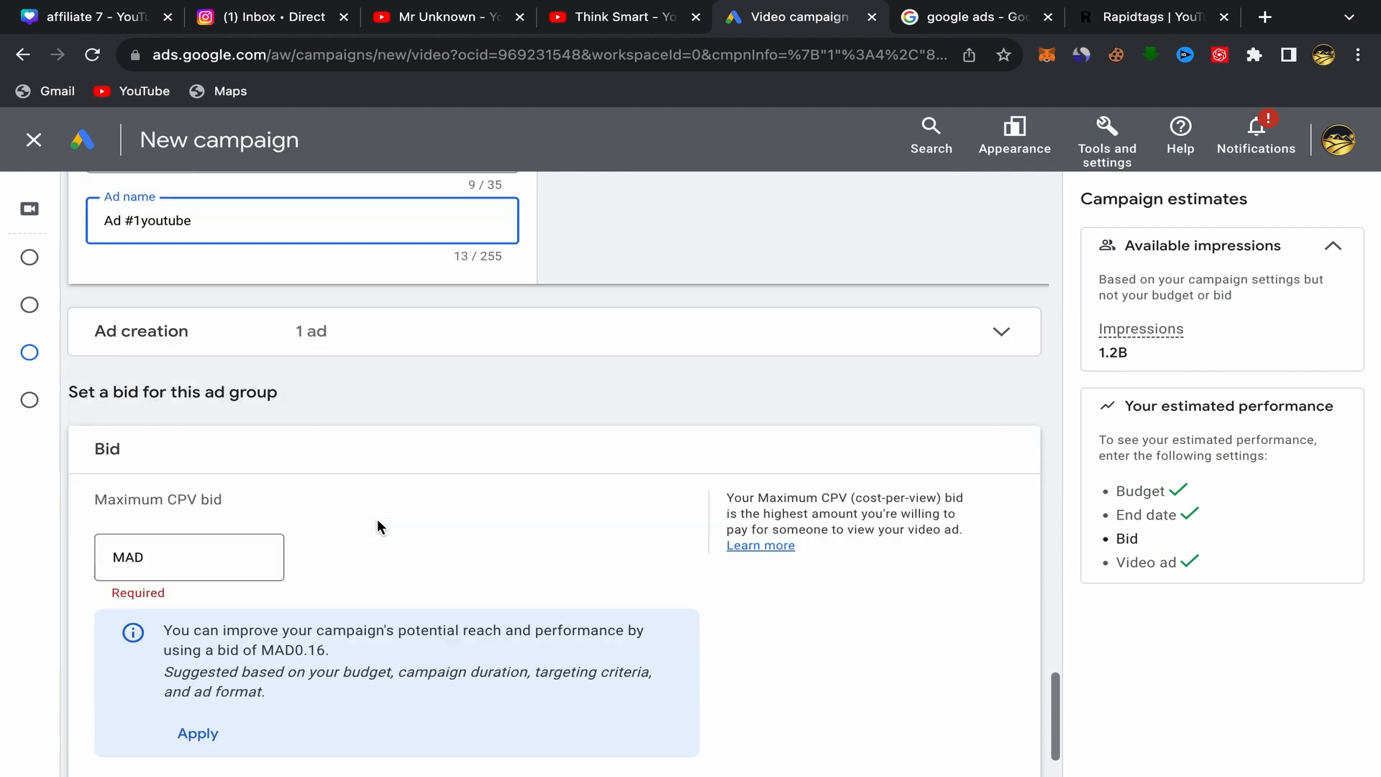
scroll(295, 400, "down", 1)
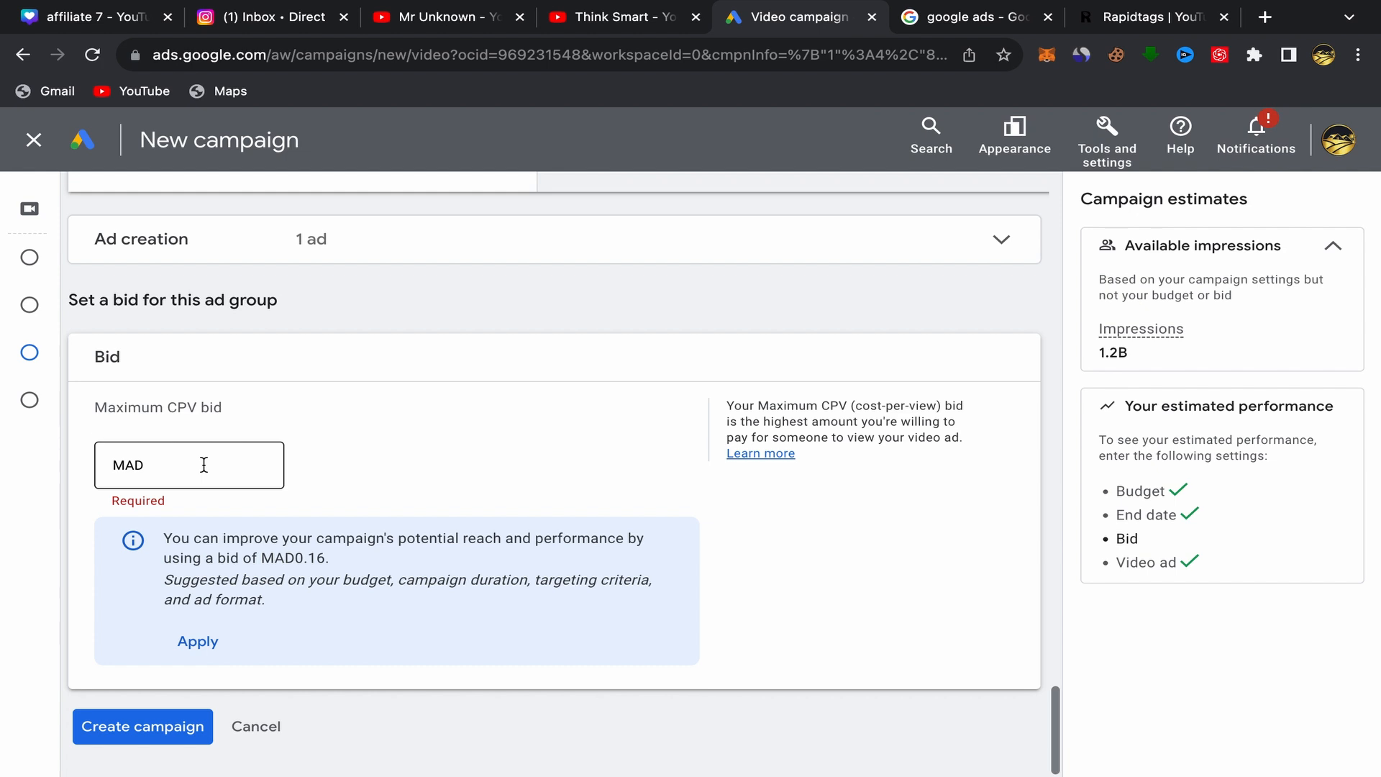
left_click(248, 471)
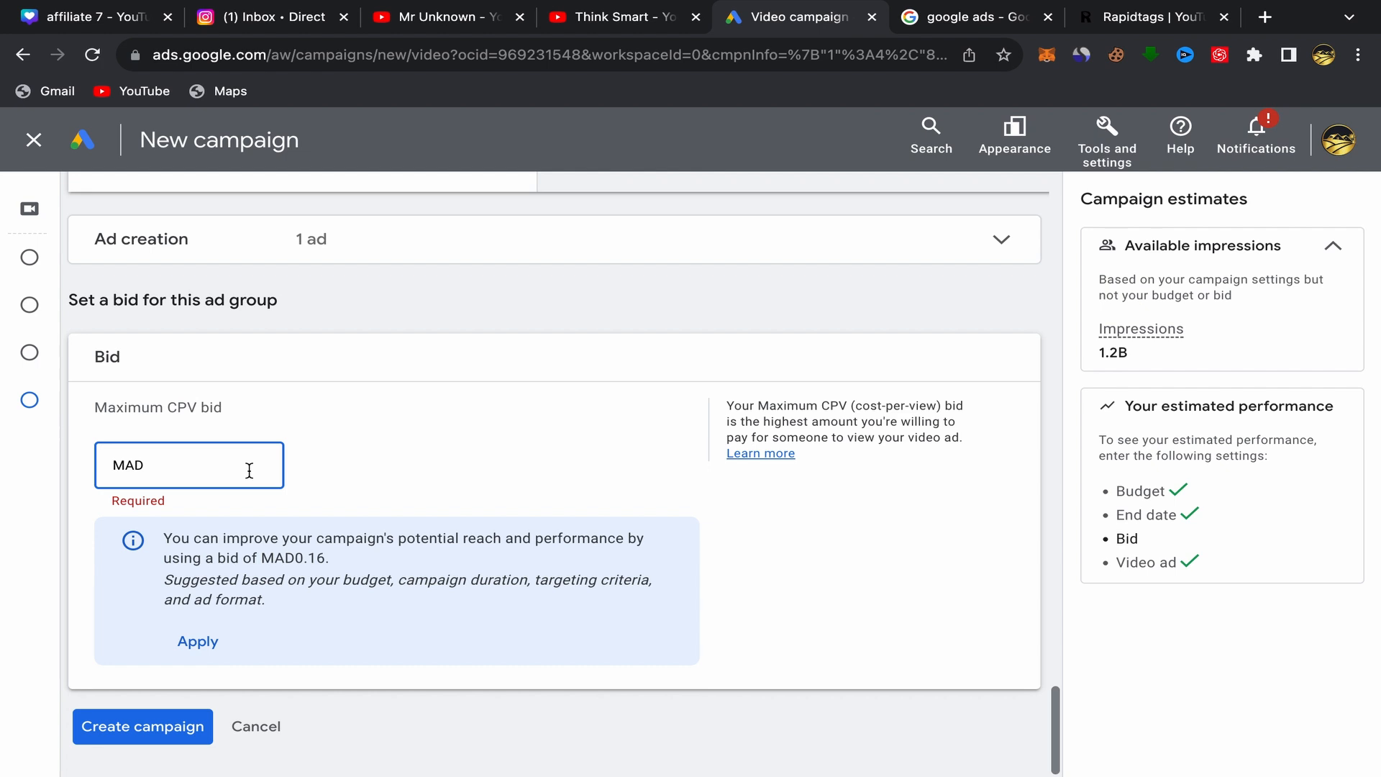
type("0.03")
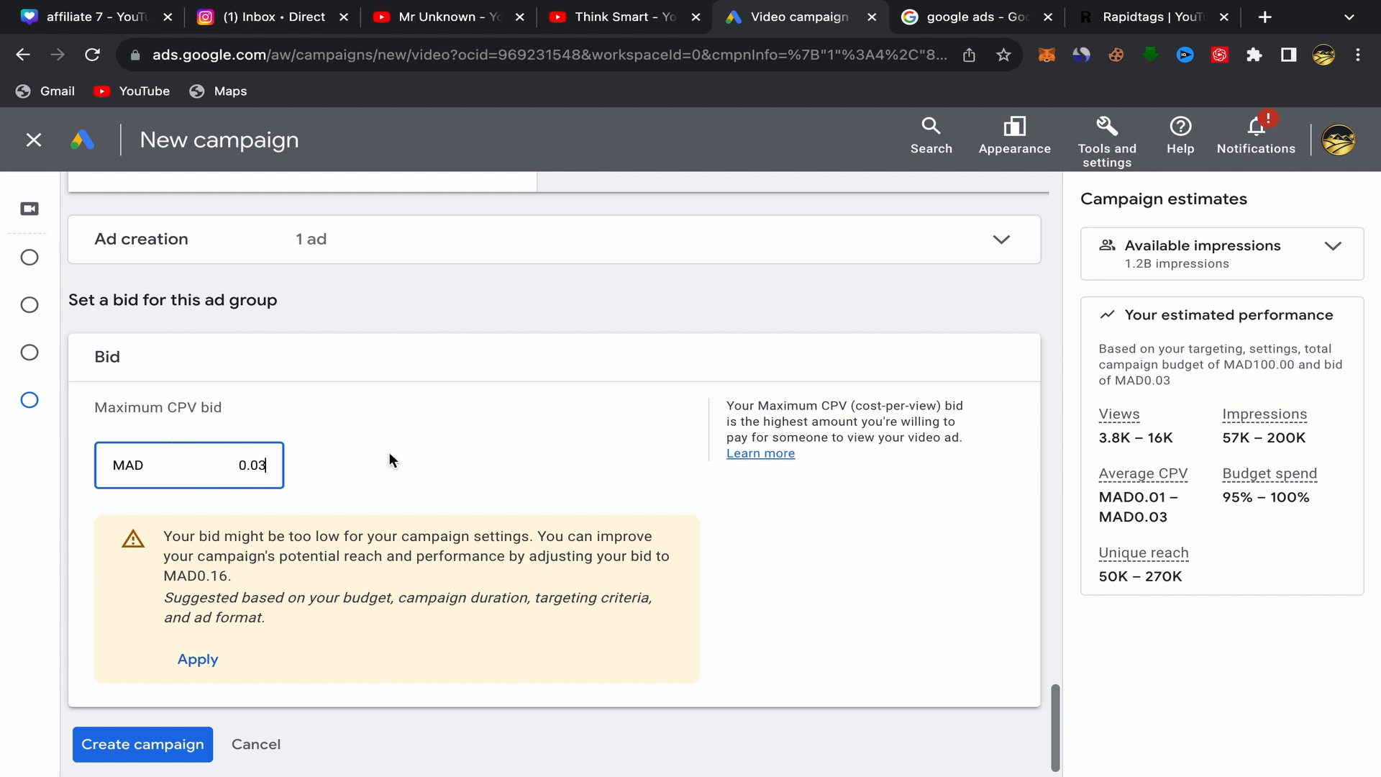
scroll(331, 505, "down", 1)
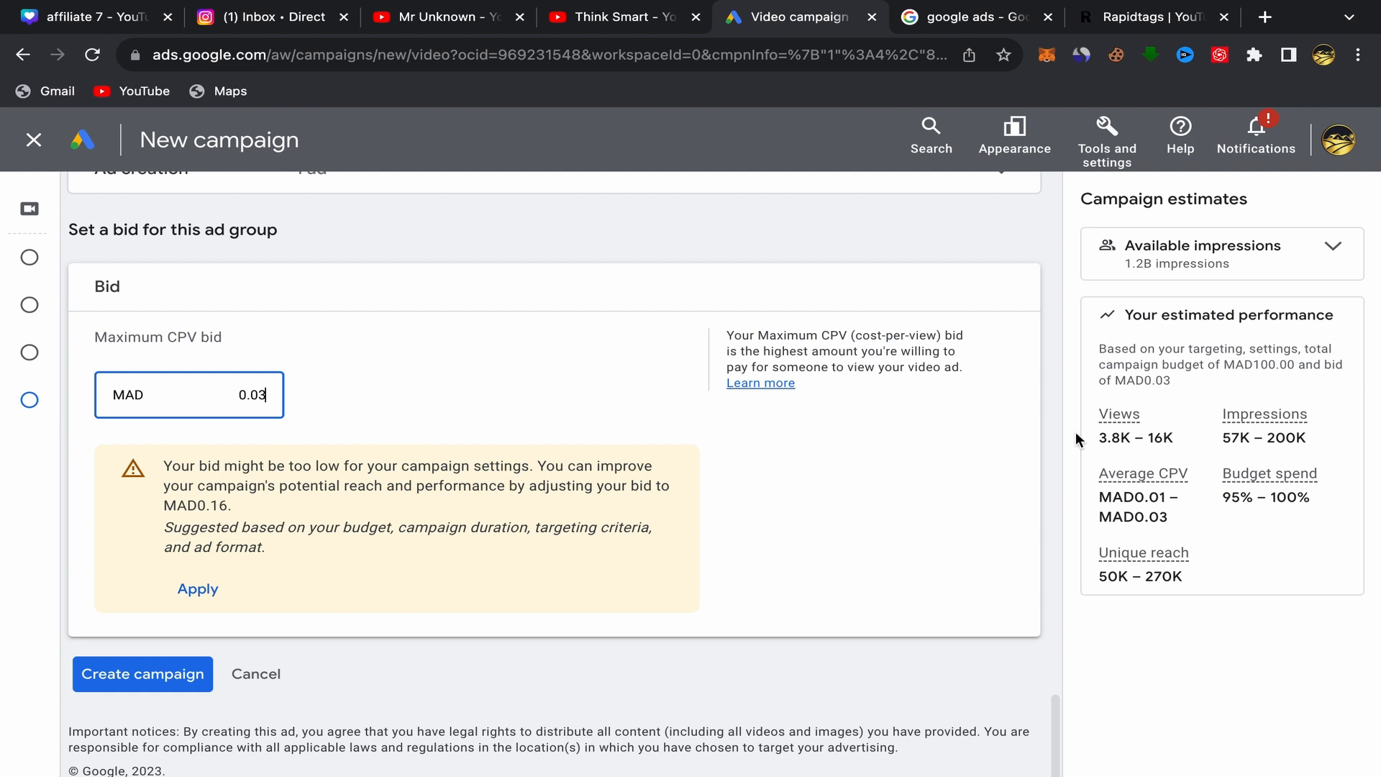
left_click_drag(1098, 438, 1191, 441)
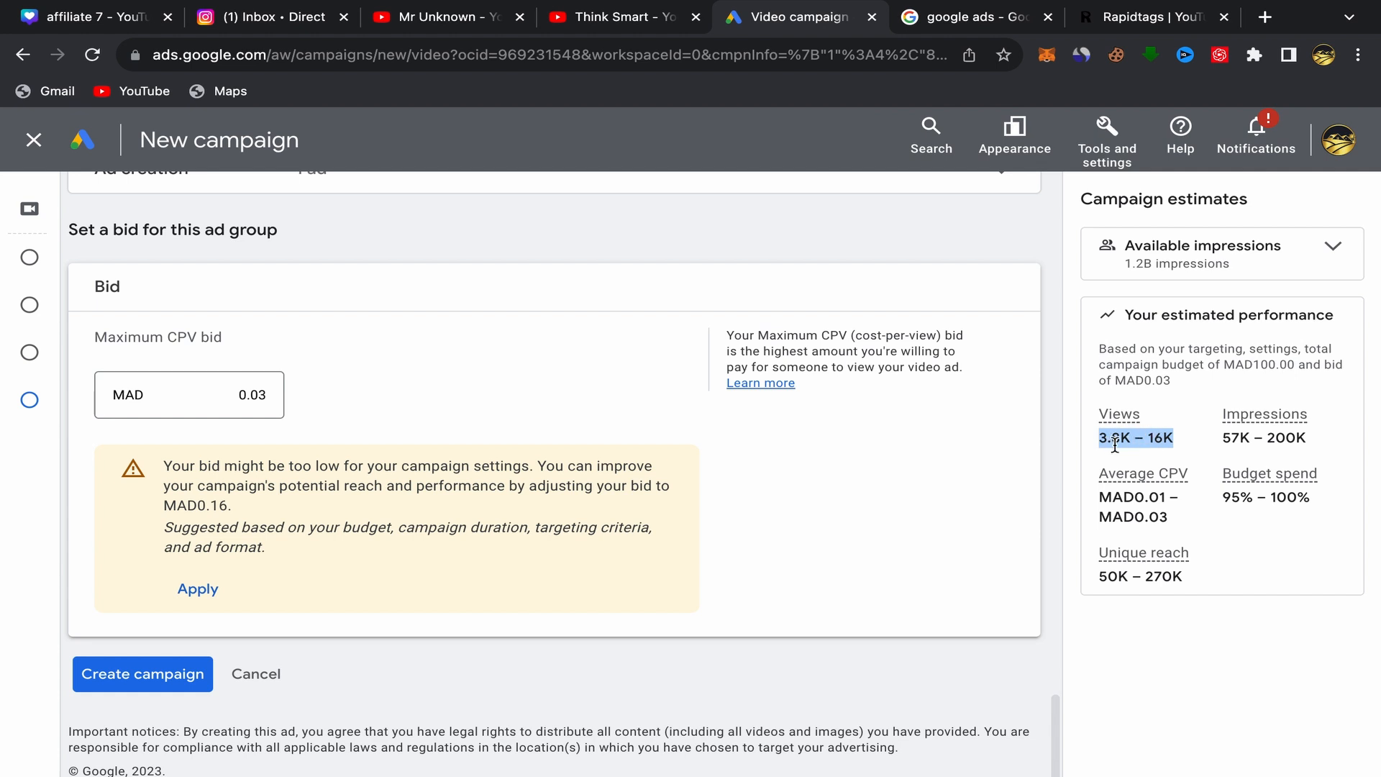
left_click(1081, 461)
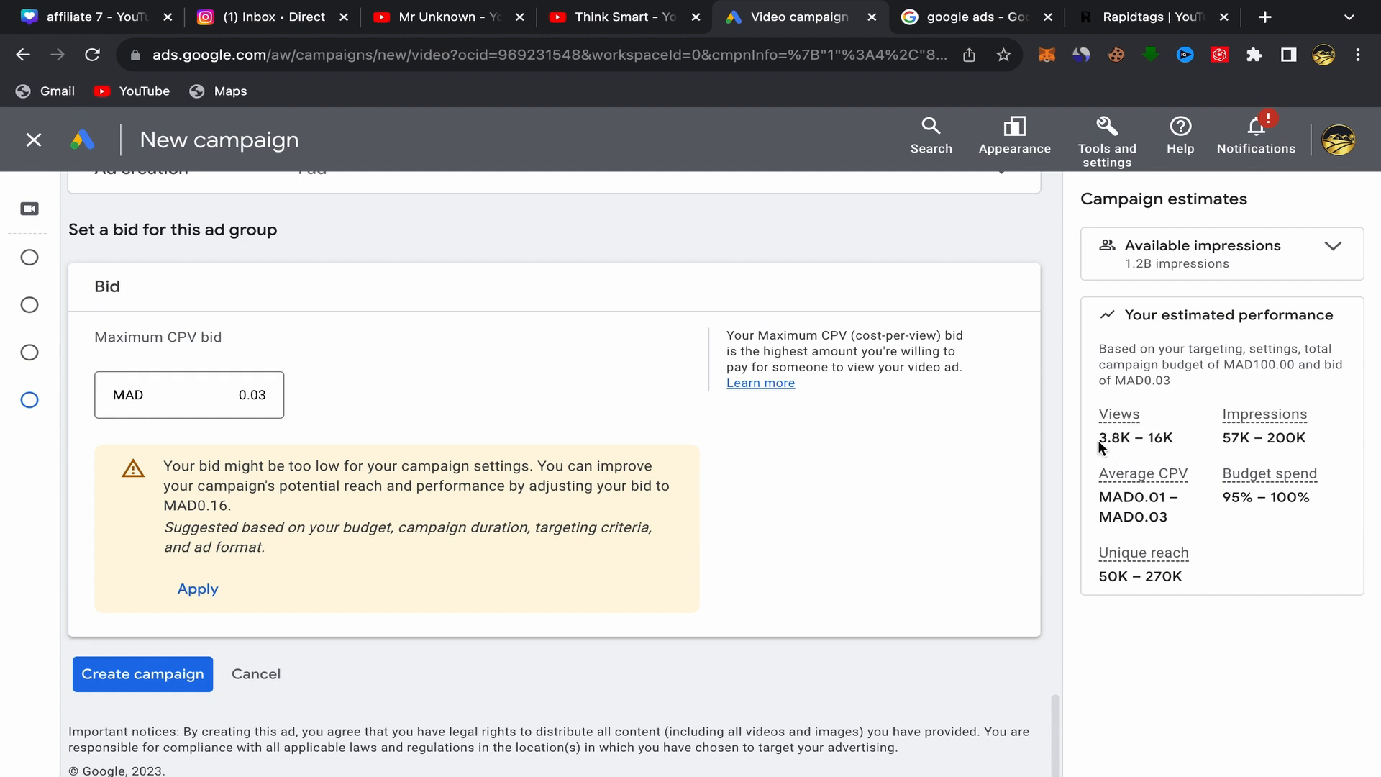
Examine the campaign's estimated views range alongside the ad group's maximum CPV bid
left_click_drag(1099, 439, 1157, 436)
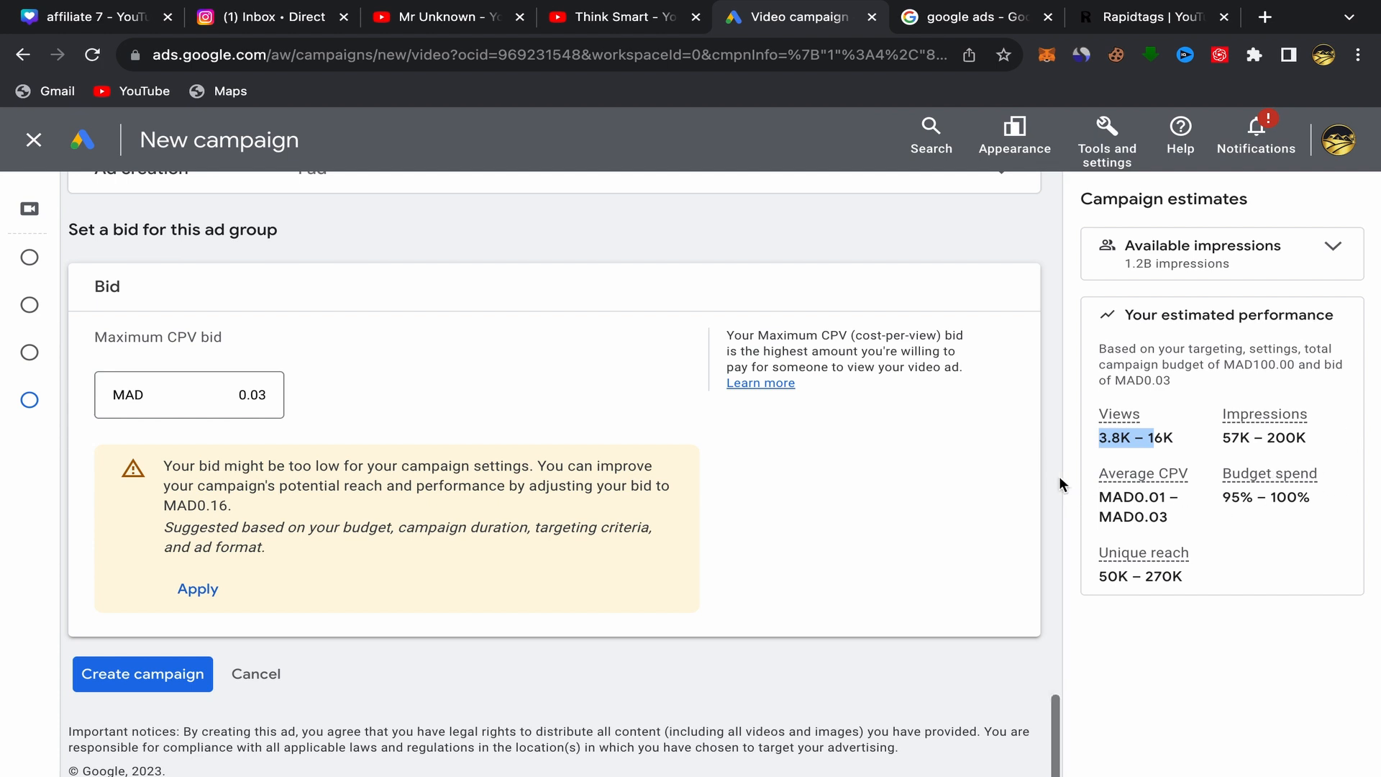
scroll(1059, 477, "up", 7)
scroll(792, 545, "down", 6)
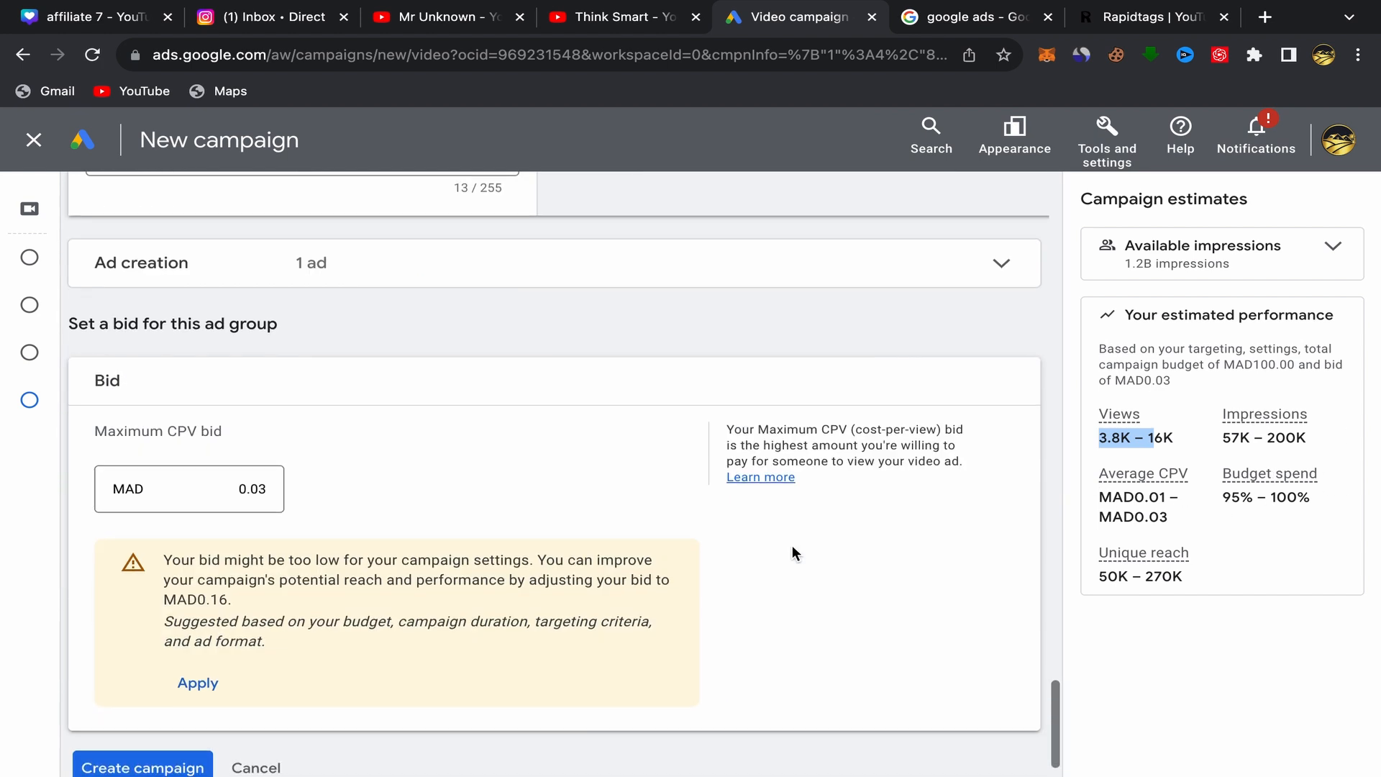
scroll(792, 548, "down", 2)
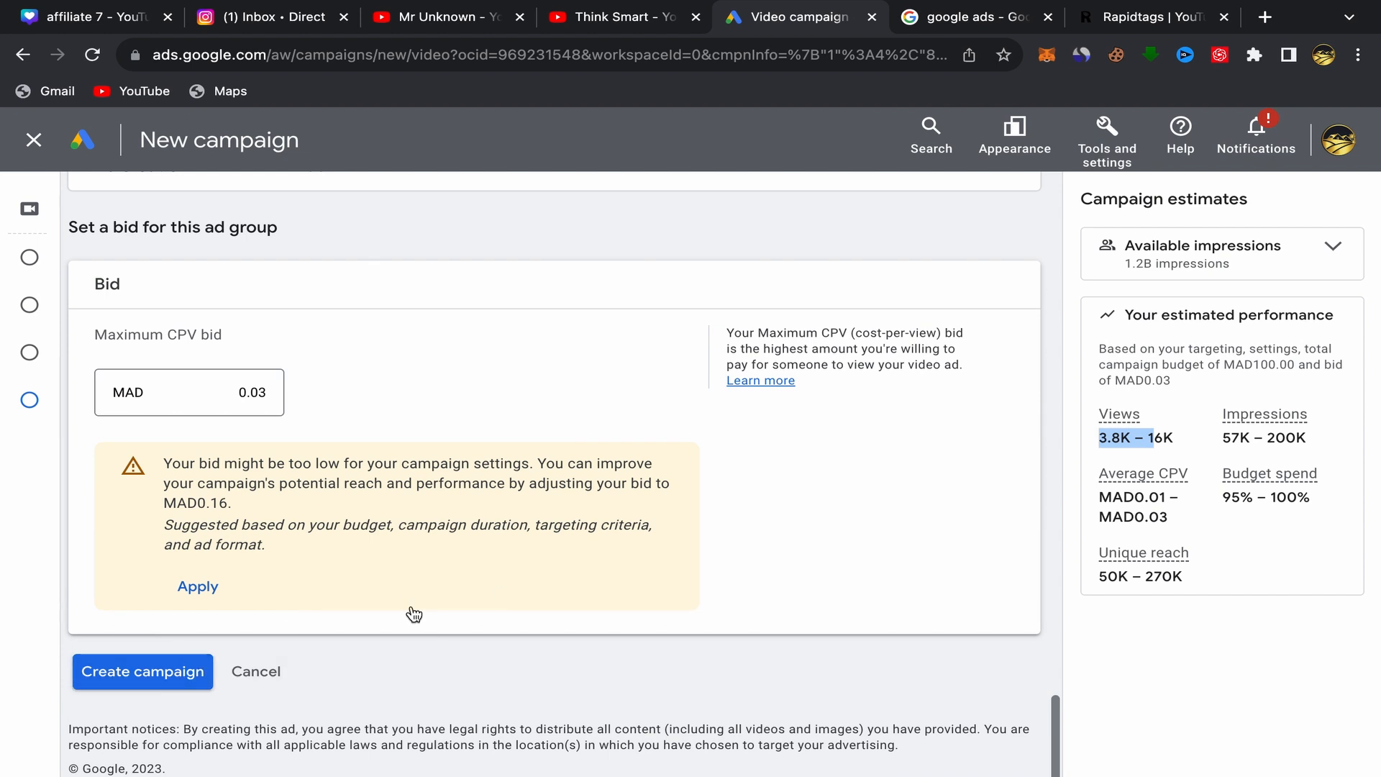
Preview the in-feed video ad on desktop, pausing the automatic rotation and stepping through its YouTube search and watch next placements
scroll(714, 532, "up", 5)
scroll(714, 526, "up", 8)
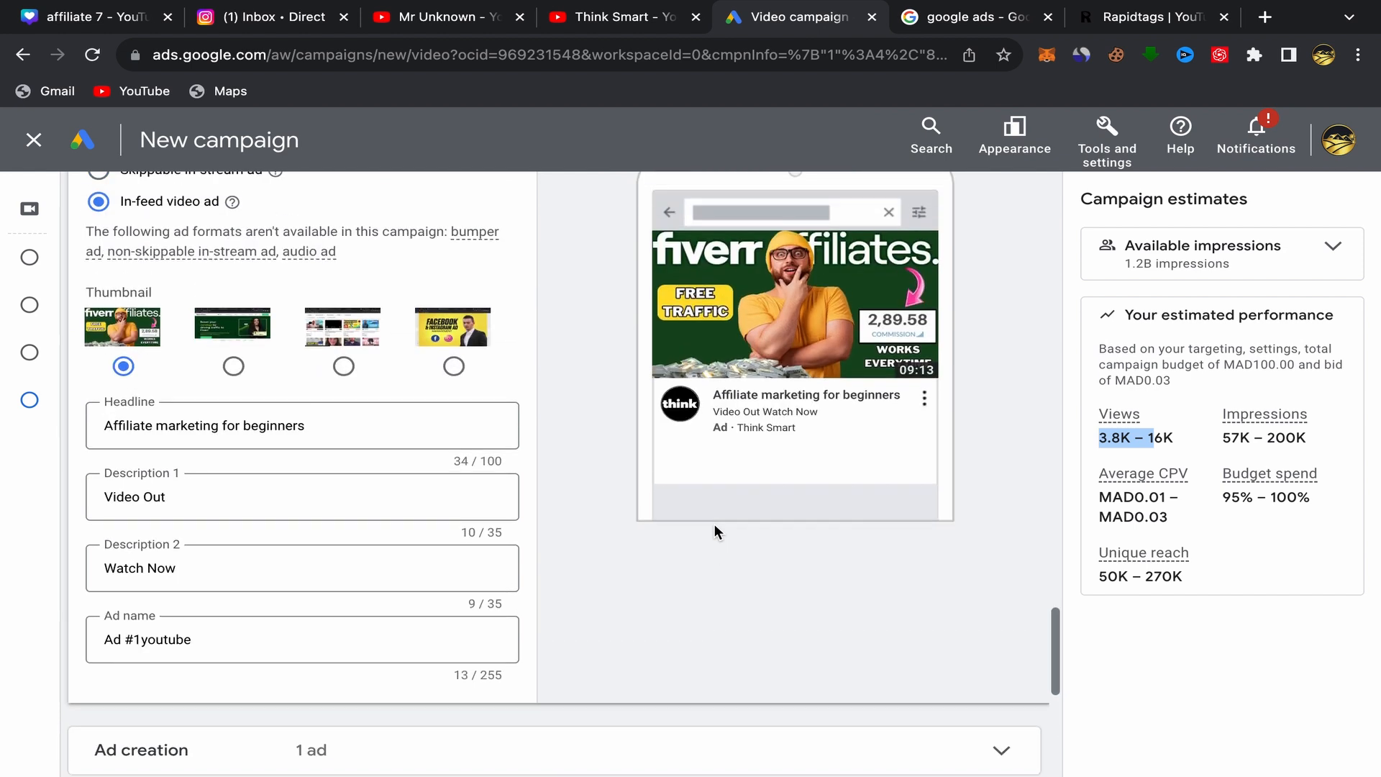
scroll(565, 415, "up", 3)
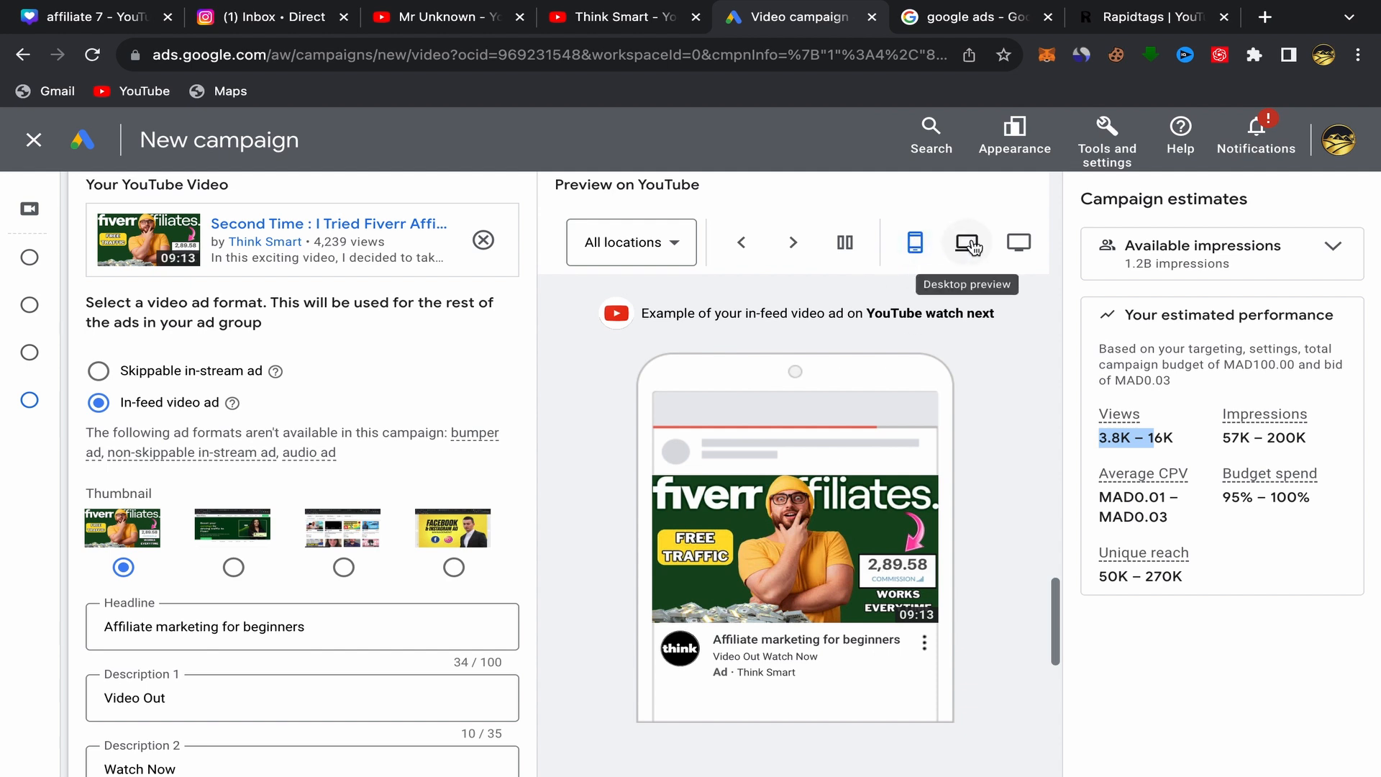
left_click(967, 245)
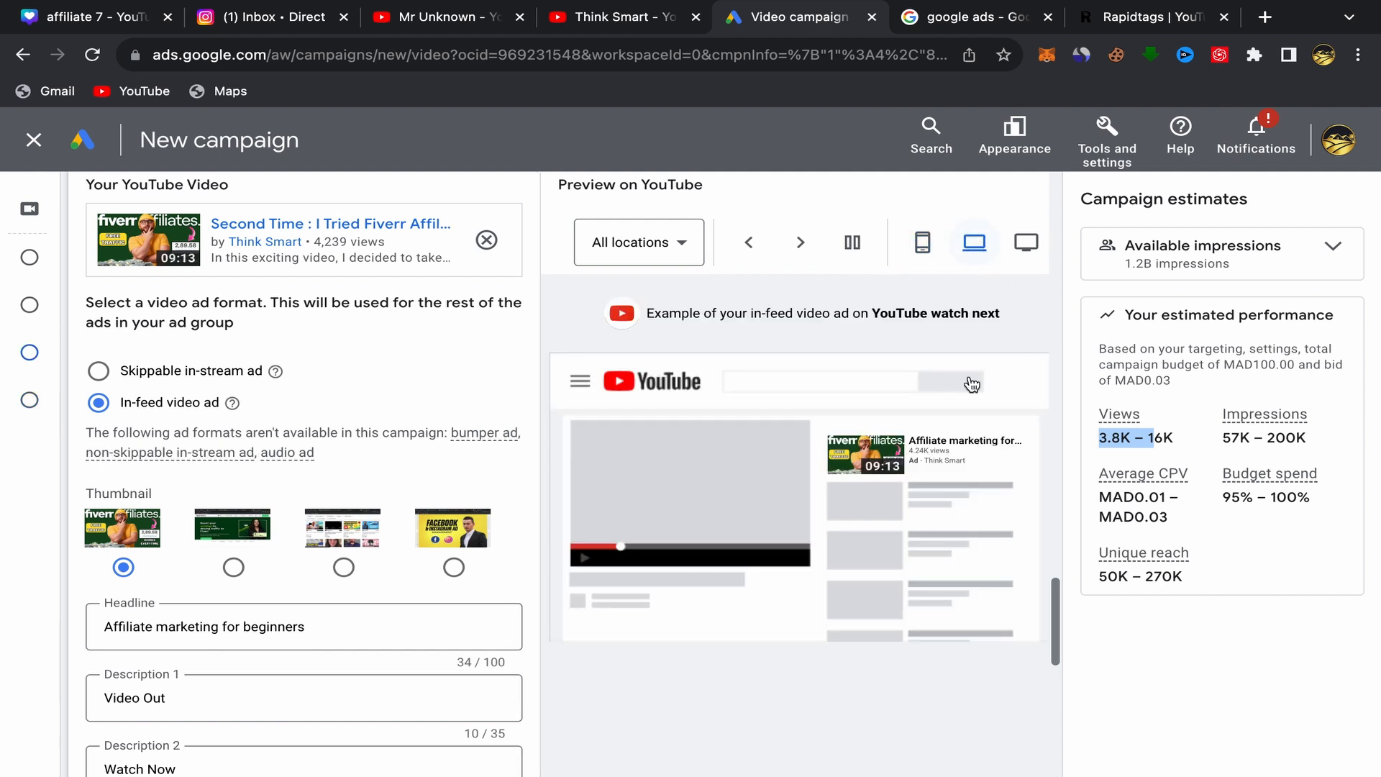
left_click(800, 243)
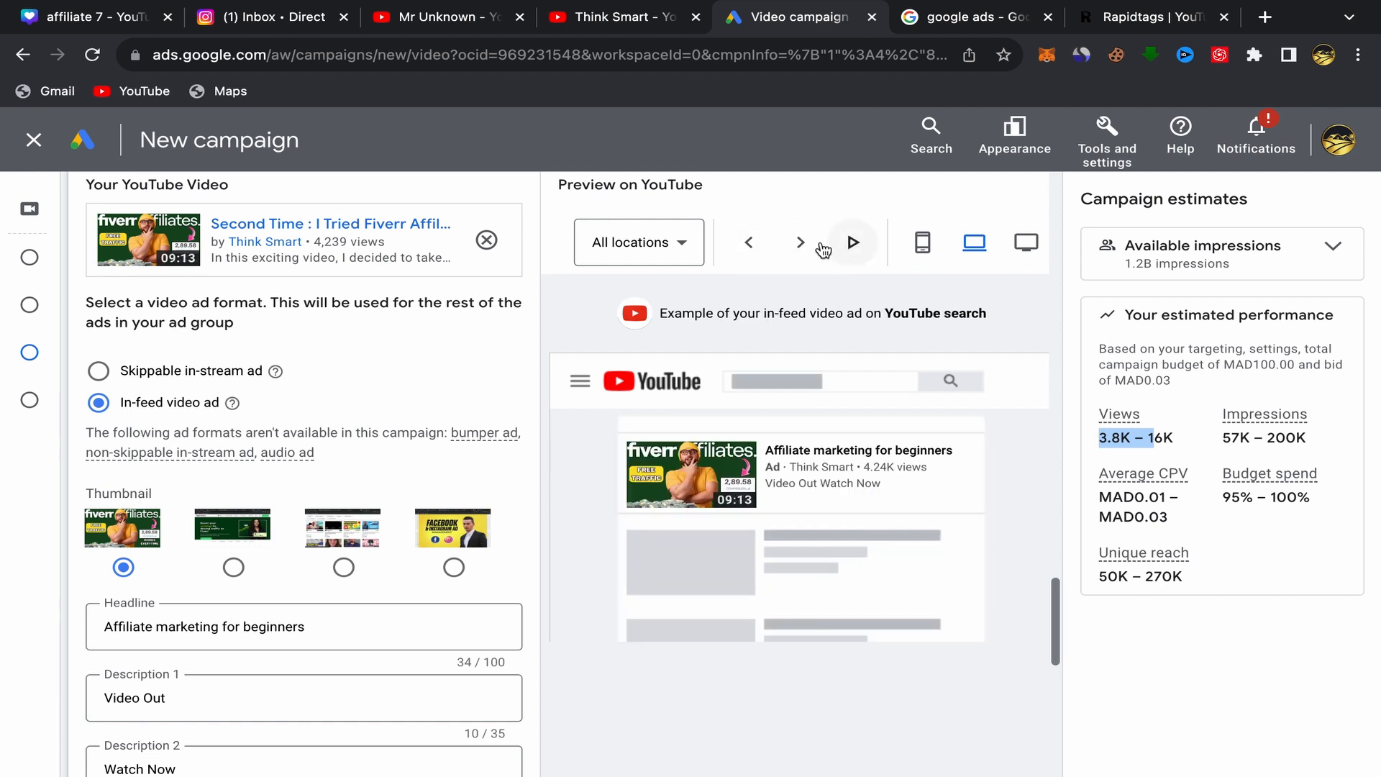
left_click(856, 247)
left_click(856, 247)
left_click(812, 249)
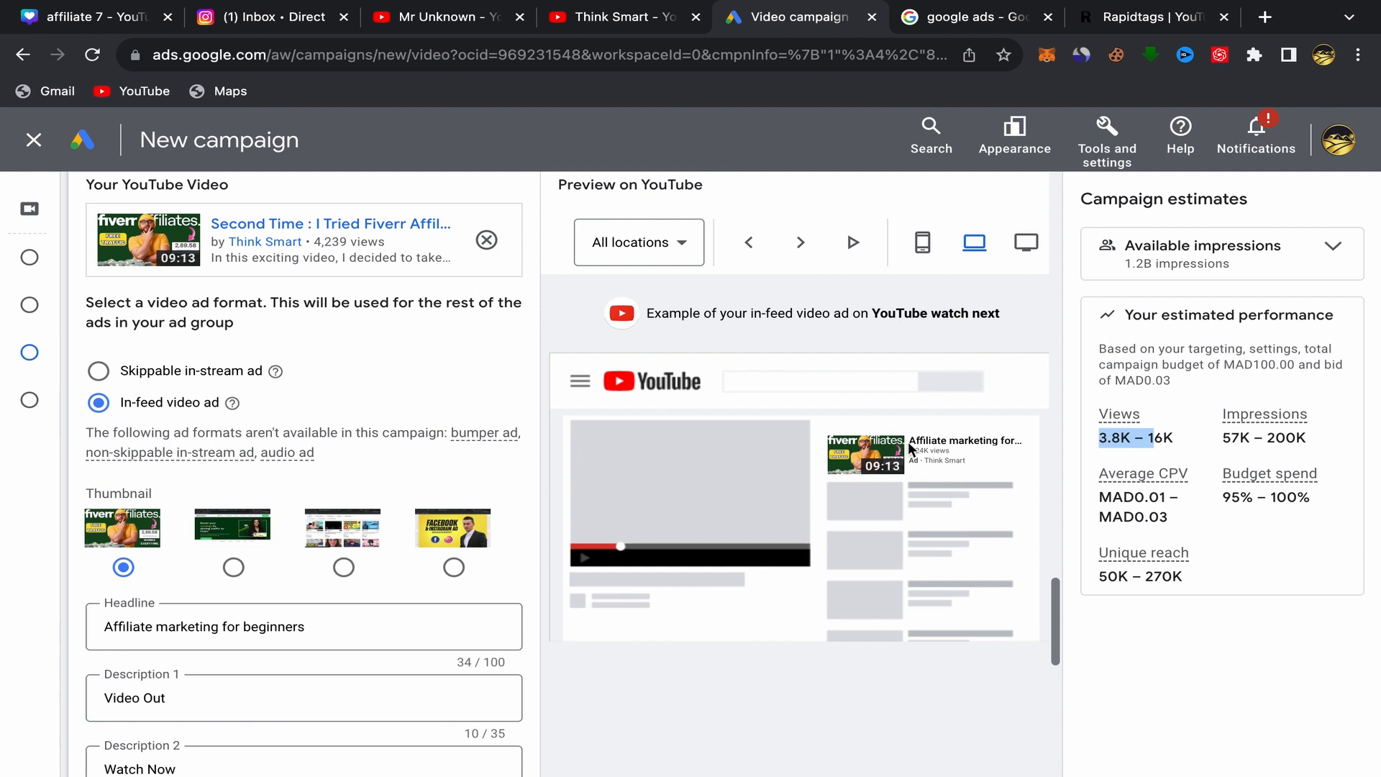
left_click(806, 246)
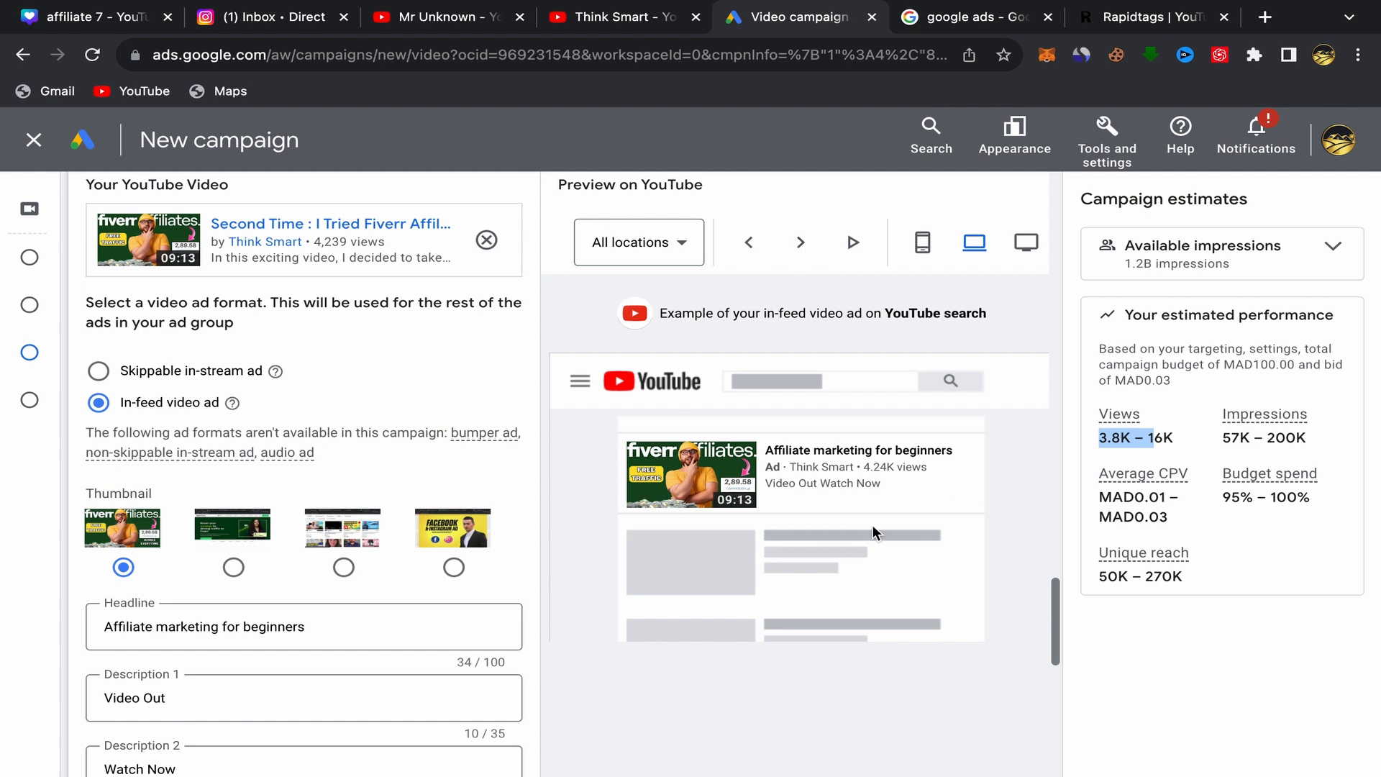
left_click(804, 245)
left_click(807, 248)
Preview the in-feed video ad on mobile and advance to its YouTube home placement
left_click(919, 248)
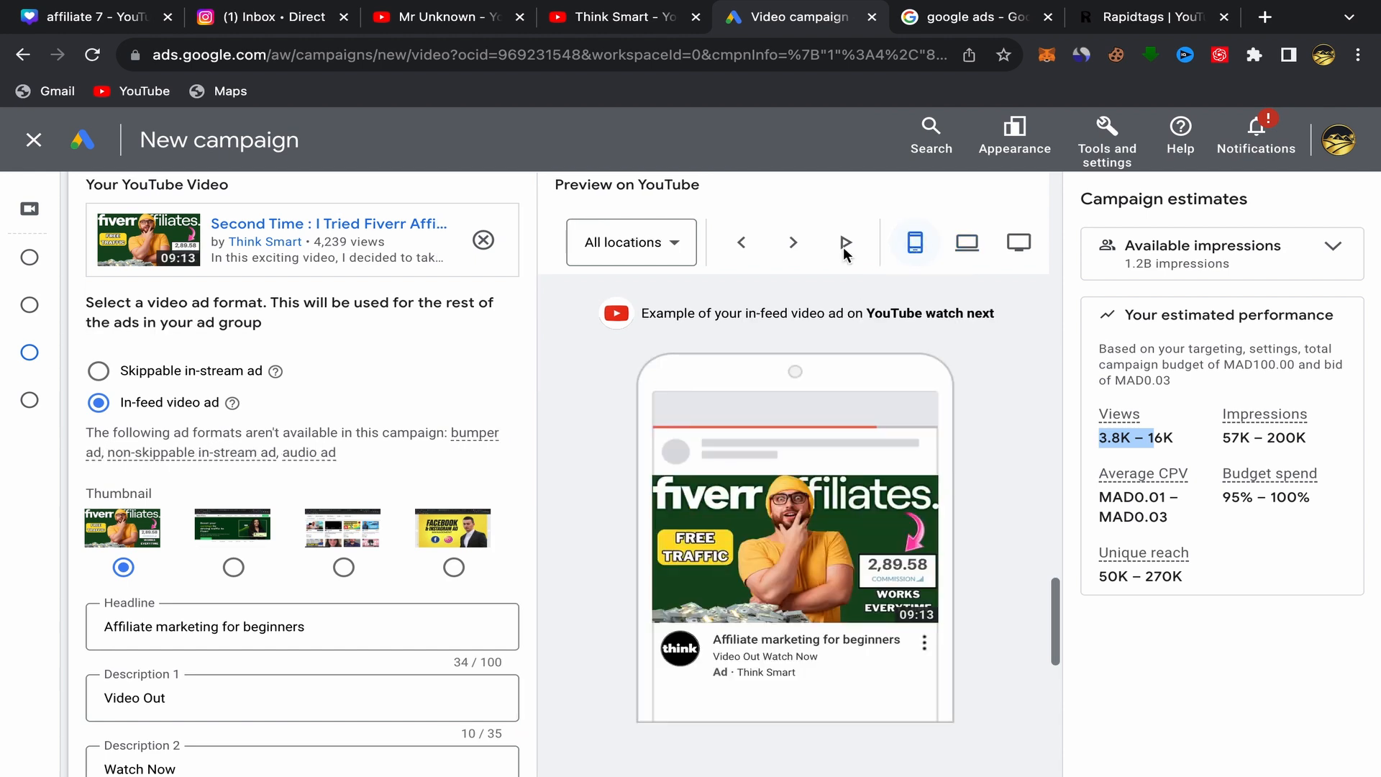
left_click(797, 244)
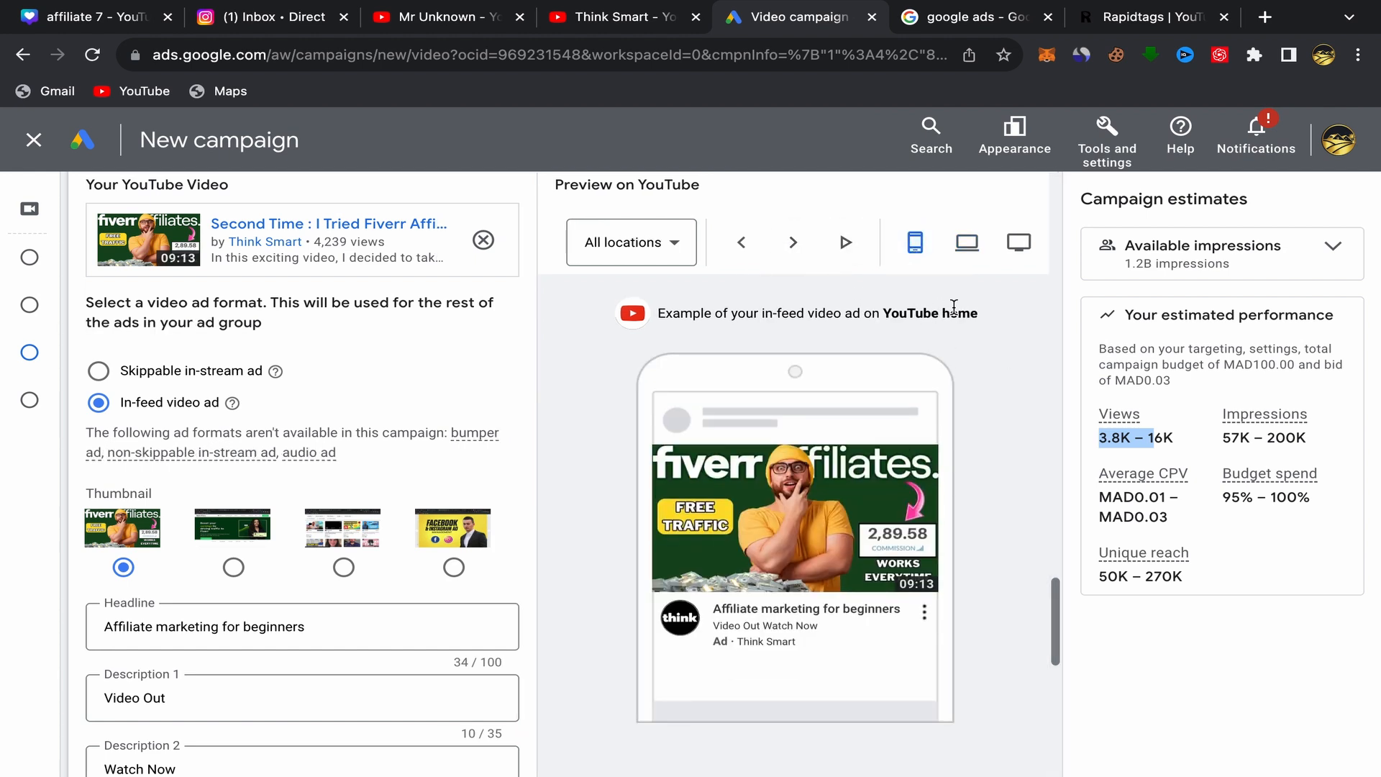